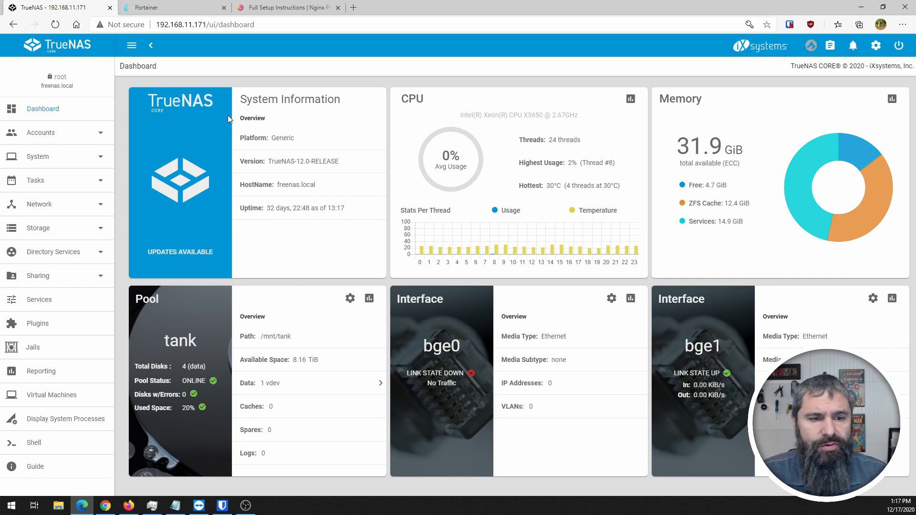
- Go to the TrueNAS Plugins catalogue, back out of the Asigra install, and select Nextcloud
{"action": "left_click", "coordinate": [69, 399]}
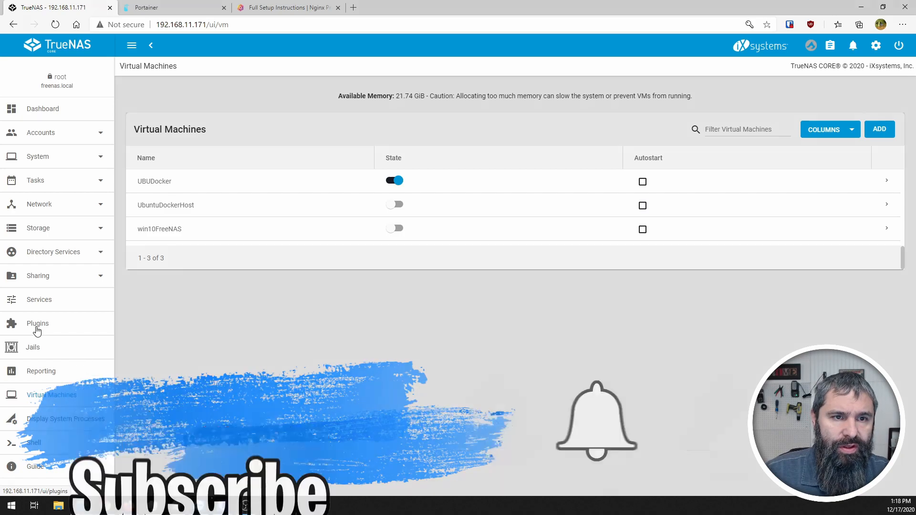
{"action": "left_click", "coordinate": [37, 324]}
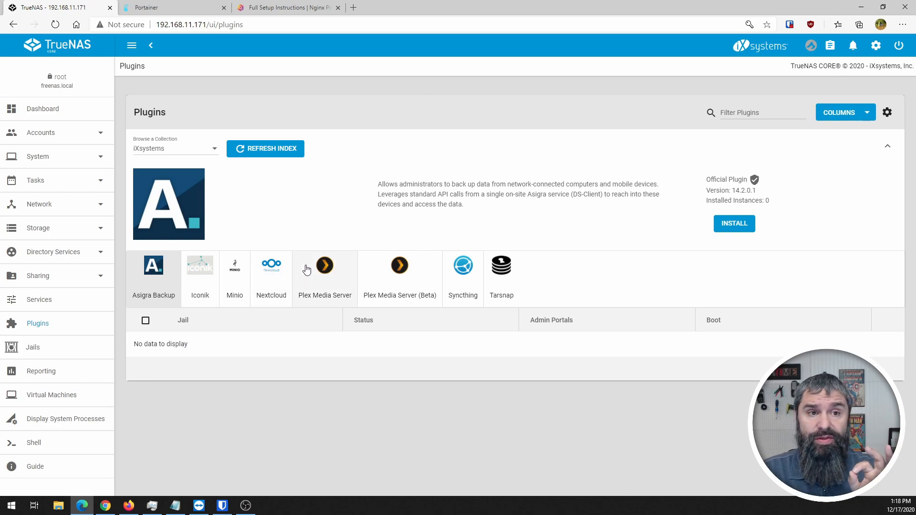
{"action": "left_click", "coordinate": [727, 231]}
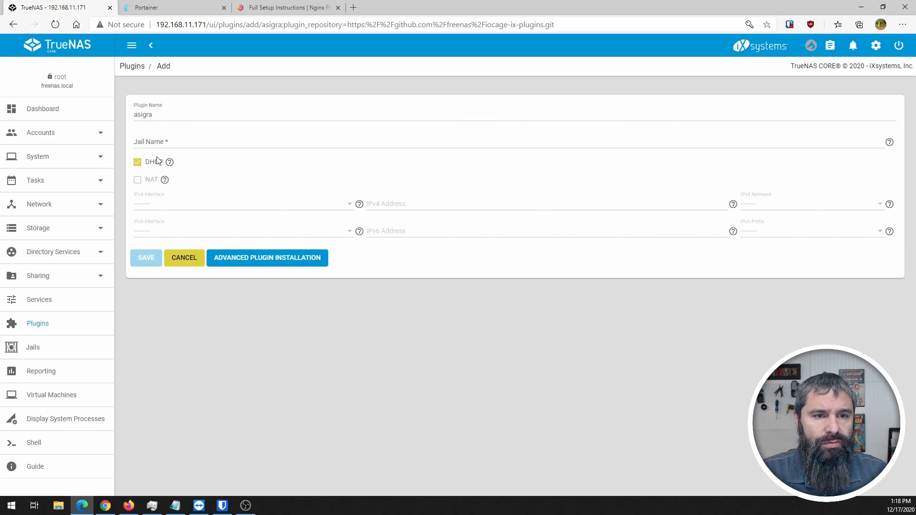
{"action": "left_click", "coordinate": [178, 257]}
{"action": "left_click", "coordinate": [267, 274]}
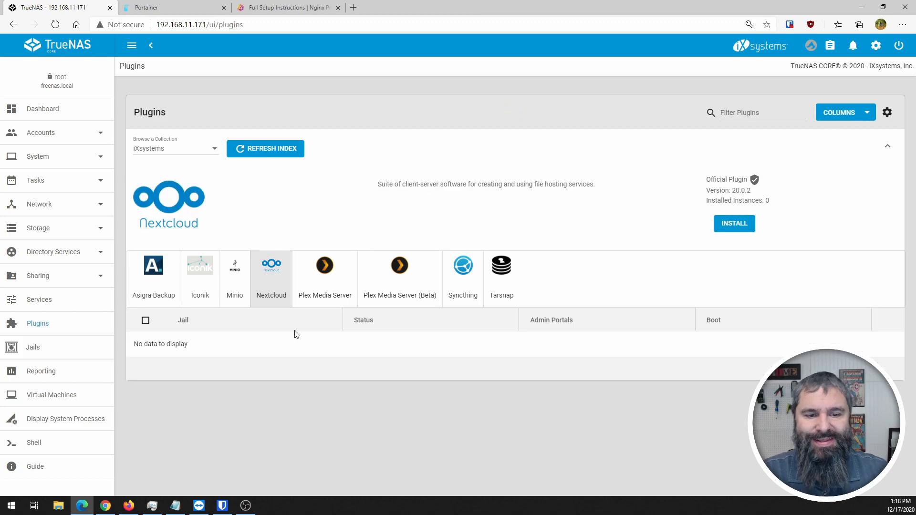
- Install the Nextcloud plugin into a jail named nextcloud-jail, keeping NAT
{"action": "left_click", "coordinate": [742, 231]}
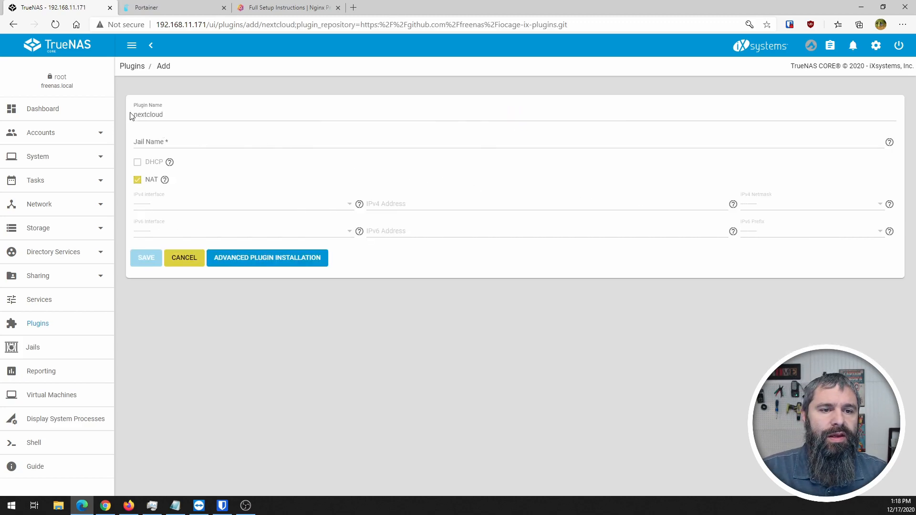
{"action": "left_click", "coordinate": [179, 141]}
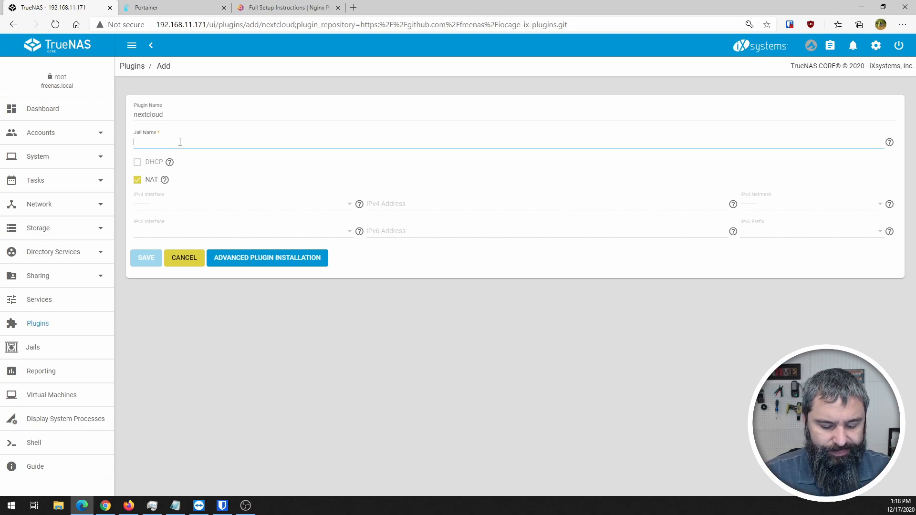
{"action": "type", "text": "nextcloud-jail"}
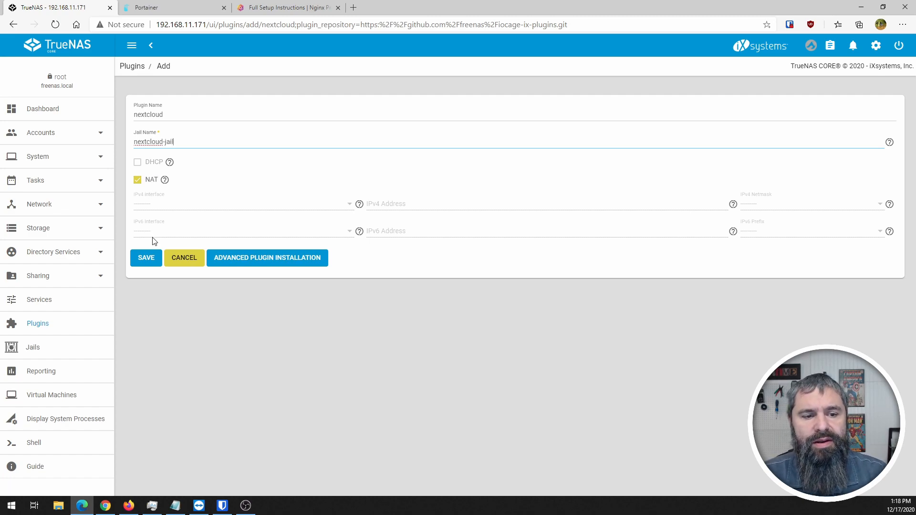
{"action": "left_click", "coordinate": [146, 259]}
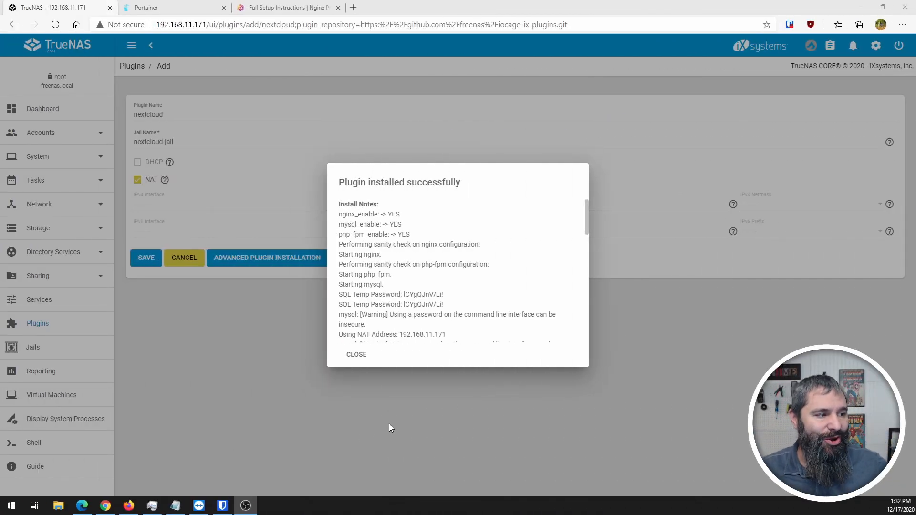
- Scroll through the Nextcloud install notes to the admin portal address
{"action": "scroll", "coordinate": [490, 262], "scroll_direction": "down", "scroll_amount": 10}
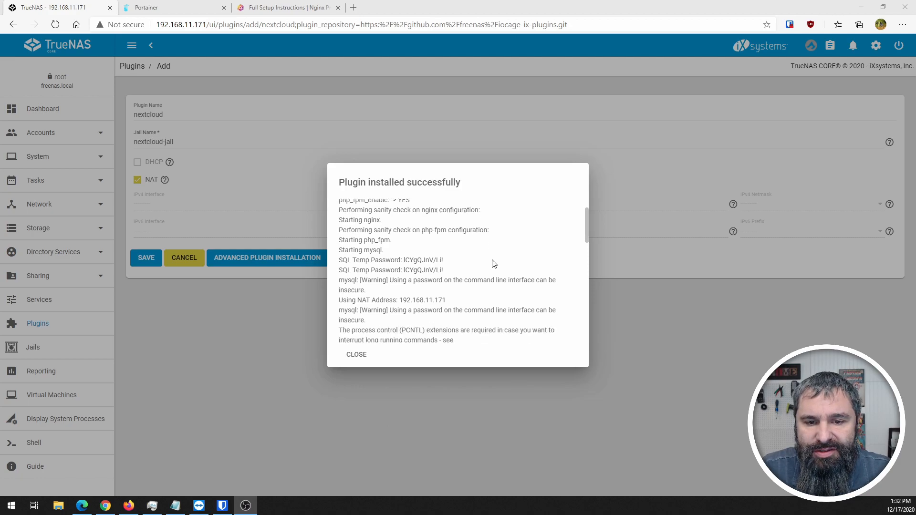
{"action": "scroll", "coordinate": [462, 319], "scroll_direction": "down", "scroll_amount": 3}
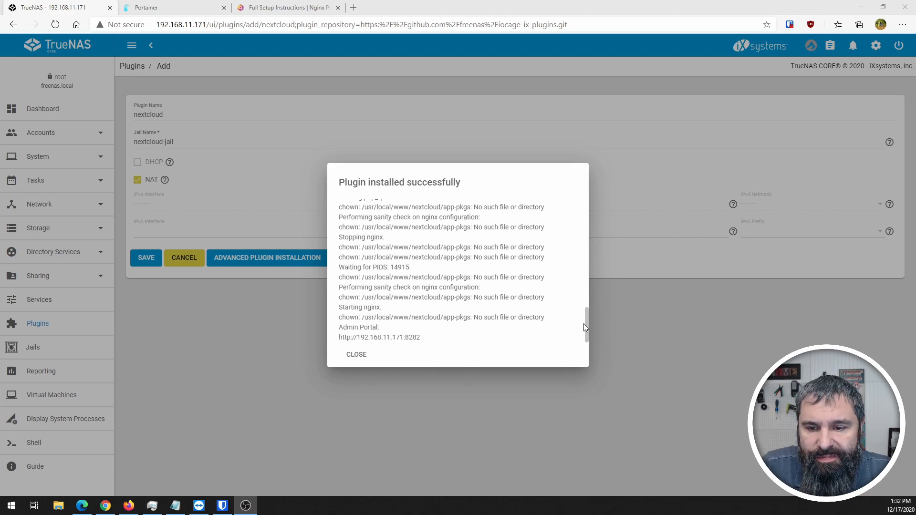
{"action": "left_click_drag", "start_coordinate": [587, 327], "coordinate": [582, 206]}
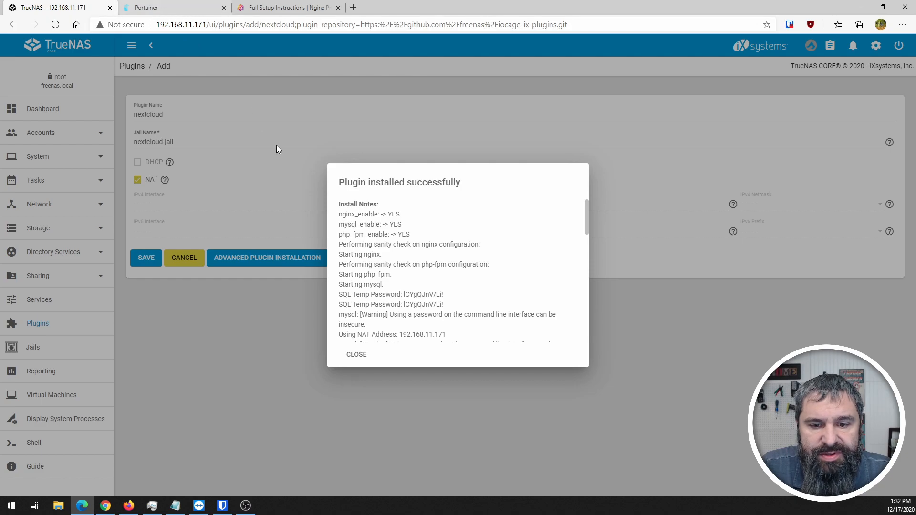
{"action": "scroll", "coordinate": [464, 341], "scroll_direction": "down", "scroll_amount": 5}
{"action": "scroll", "coordinate": [431, 281], "scroll_direction": "down", "scroll_amount": 5}
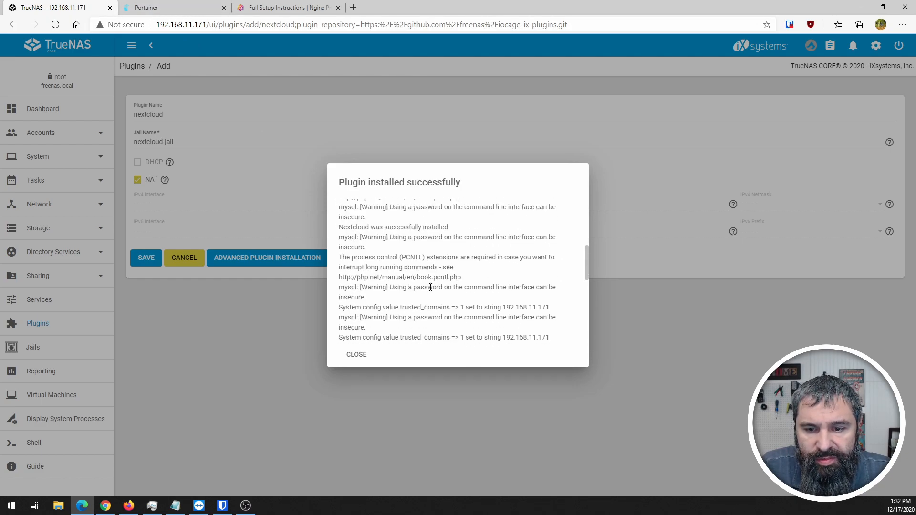
{"action": "scroll", "coordinate": [369, 329], "scroll_direction": "down", "scroll_amount": 3}
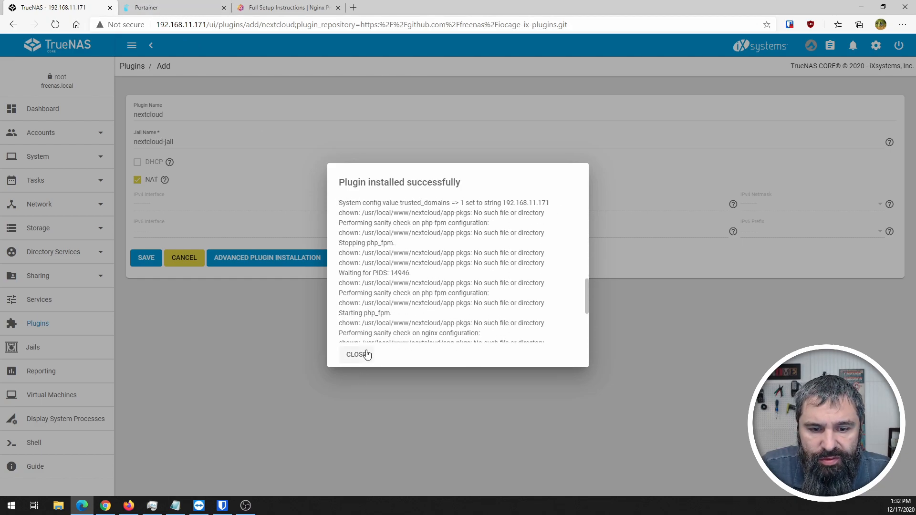
- Open nextcloud-jail's admin portal in a new tab and show its post-install notes
{"action": "left_click", "coordinate": [363, 353]}
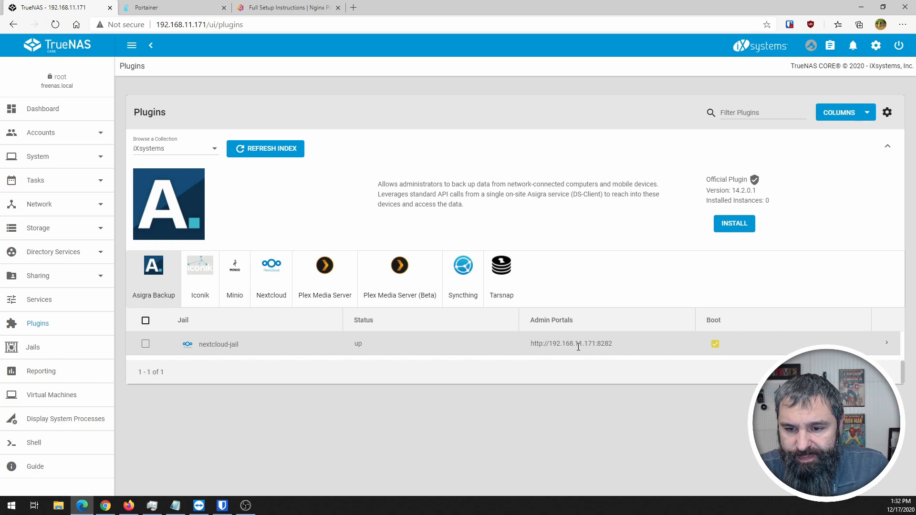
{"action": "left_click", "coordinate": [885, 345]}
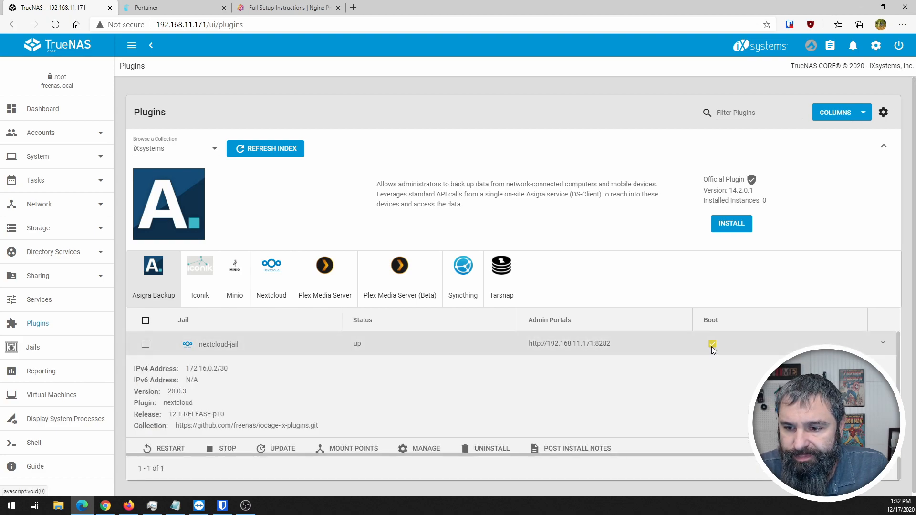
{"action": "scroll", "coordinate": [459, 374], "scroll_direction": "down", "scroll_amount": 1}
{"action": "left_click", "coordinate": [428, 441]}
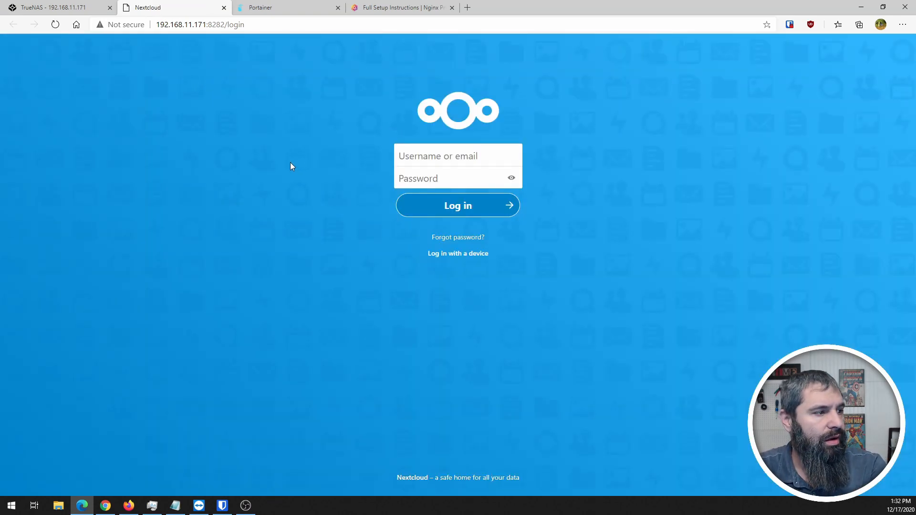
{"action": "left_click", "coordinate": [53, 8]}
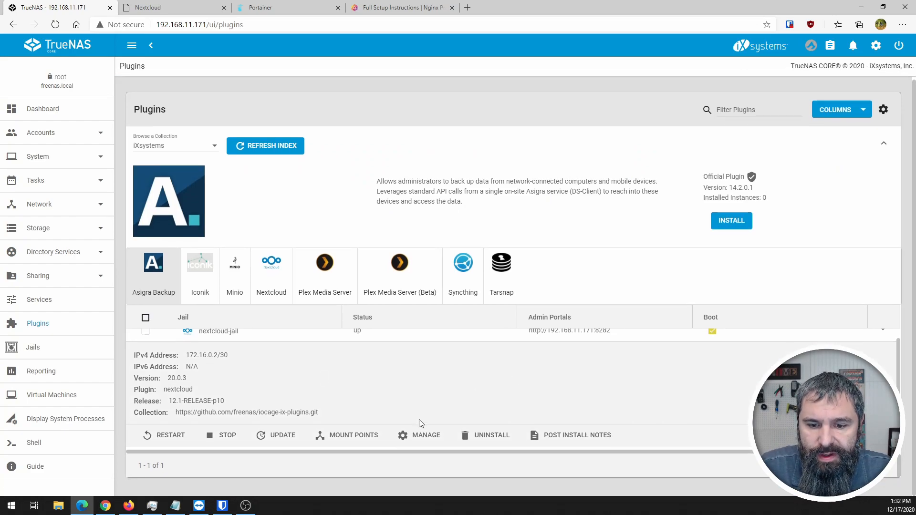
{"action": "left_click", "coordinate": [575, 436]}
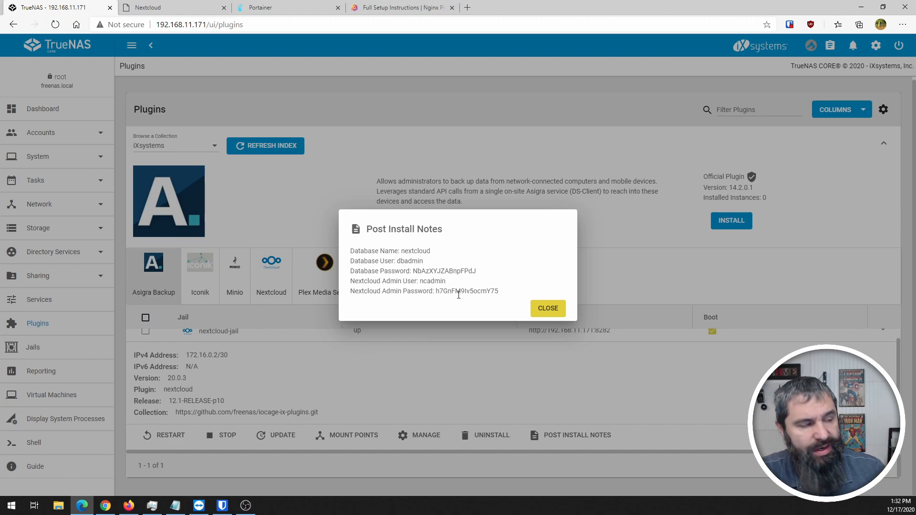
- Copy the admin username and password from the notes into the Nextcloud login and sign in
{"action": "double_click", "coordinate": [435, 282]}
{"action": "key", "text": "ctrl+c"}
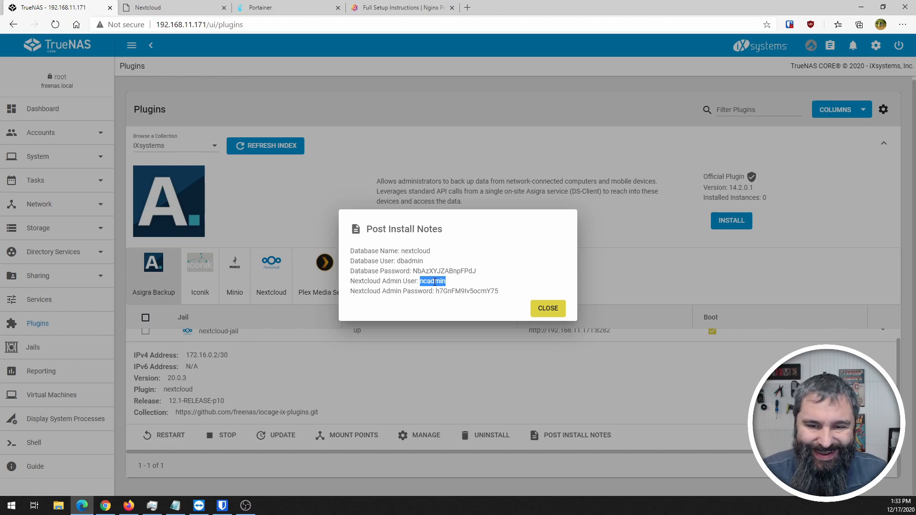
{"action": "key", "text": "ctrl+Tab"}
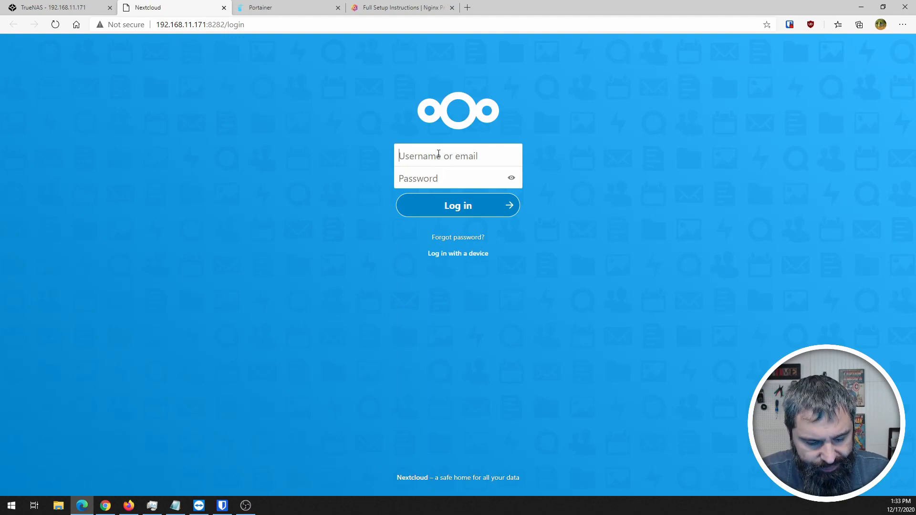
{"action": "key", "text": "ctrl+v"}
{"action": "key", "text": "ctrl+shift+Tab"}
{"action": "double_click", "coordinate": [472, 291]}
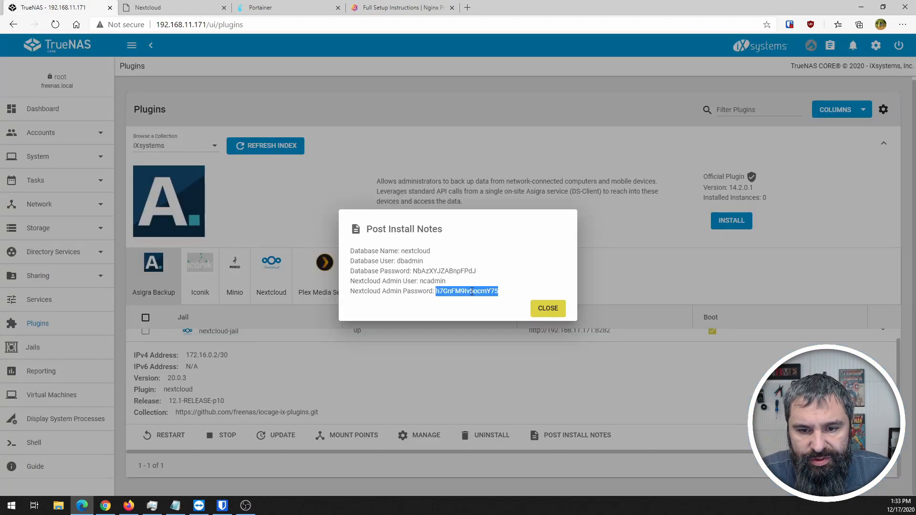
{"action": "key", "text": "ctrl+Tab"}
{"action": "left_click", "coordinate": [428, 180]}
{"action": "key", "text": "ctrl+v"}
{"action": "key", "text": "Return"}
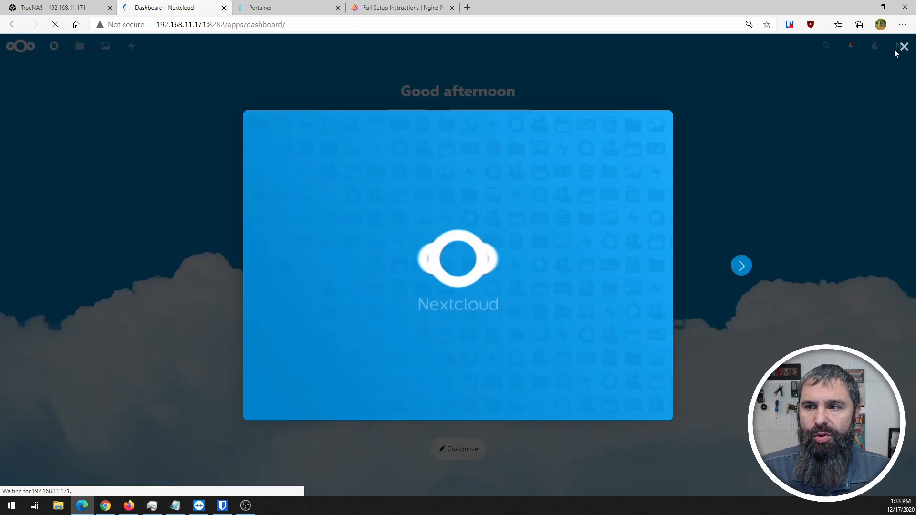
- Preview Toucan.jpg in Nextcloud, then close the post-install notes back in TrueNAS
{"action": "left_click", "coordinate": [902, 47]}
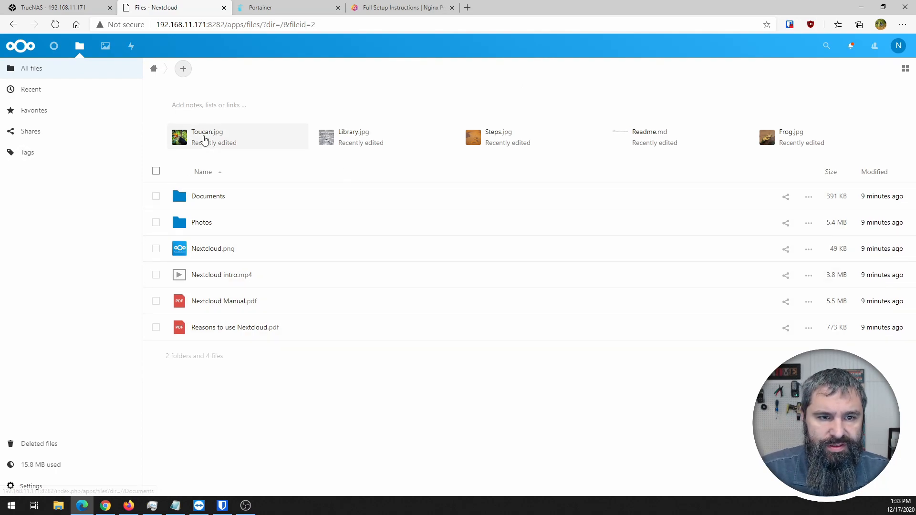
{"action": "left_click", "coordinate": [205, 138]}
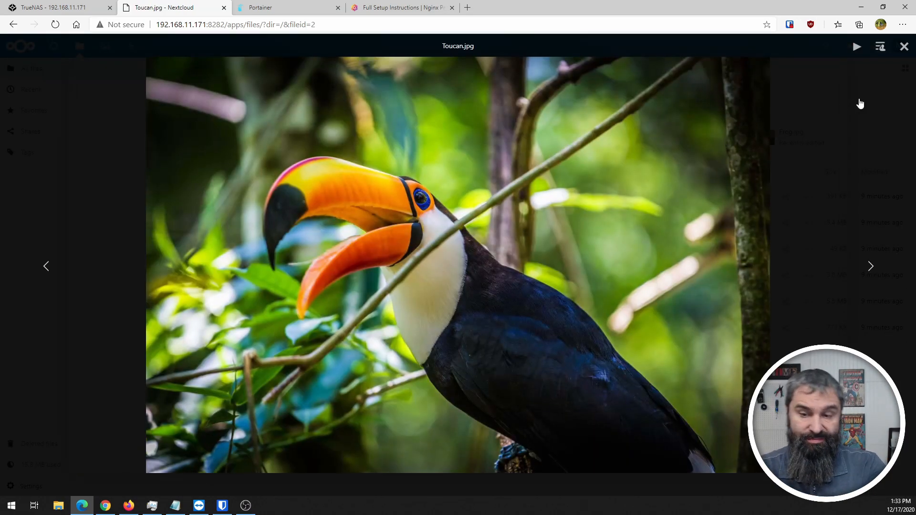
{"action": "left_click", "coordinate": [903, 46]}
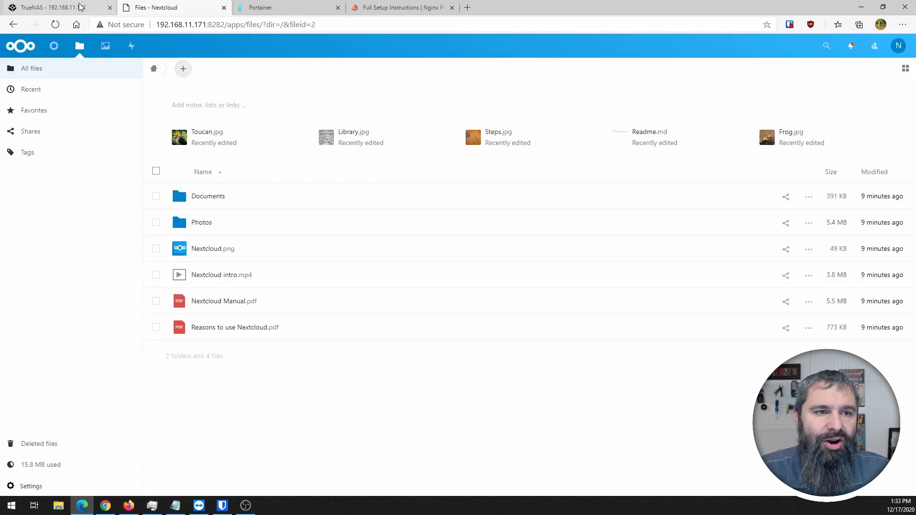
{"action": "left_click", "coordinate": [79, 7]}
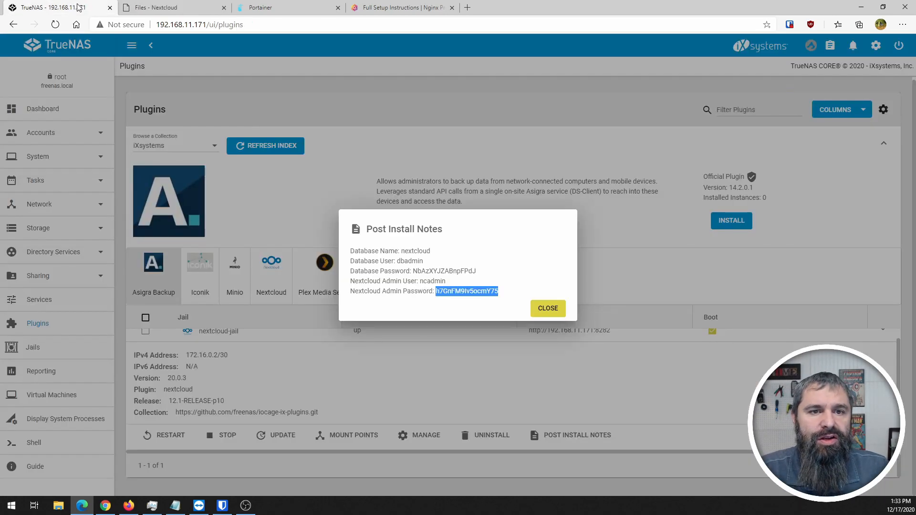
{"action": "left_click", "coordinate": [549, 309]}
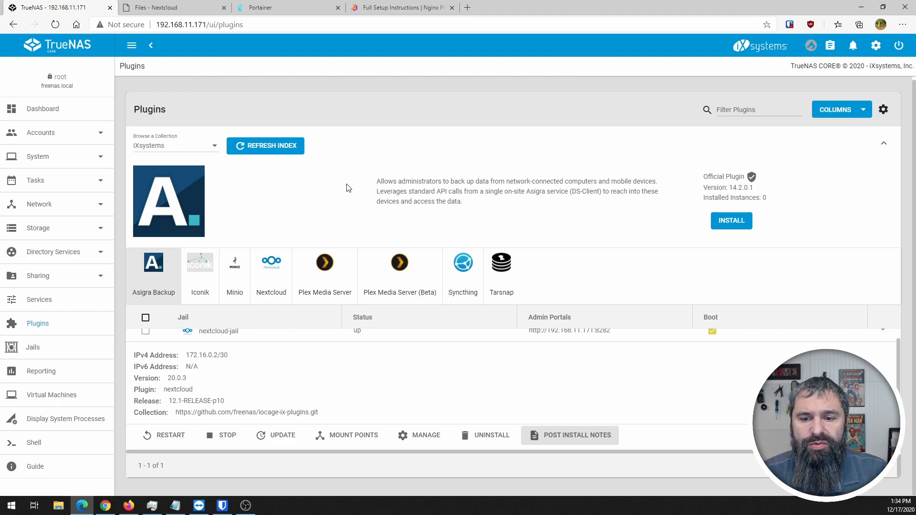
- Reload the Portainer container list, then return to the TrueNAS tab
{"action": "left_click", "coordinate": [261, 9]}
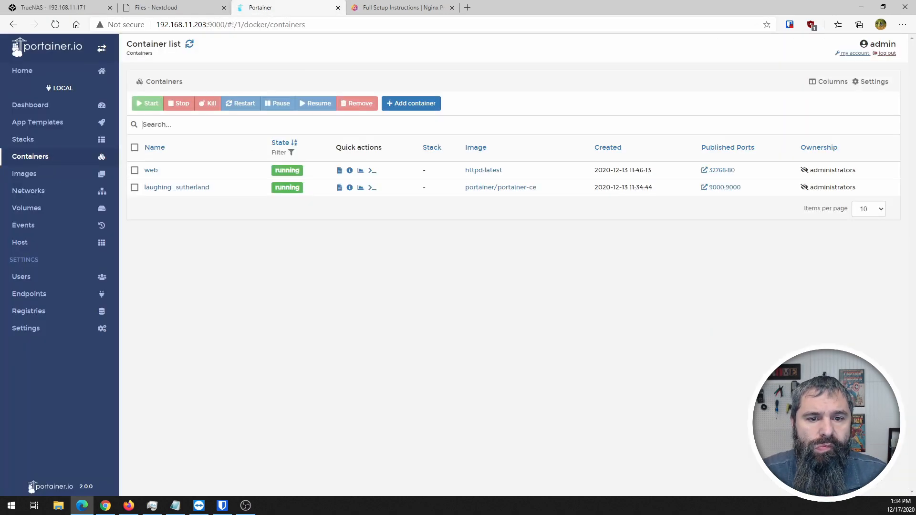
{"action": "left_click", "coordinate": [56, 24]}
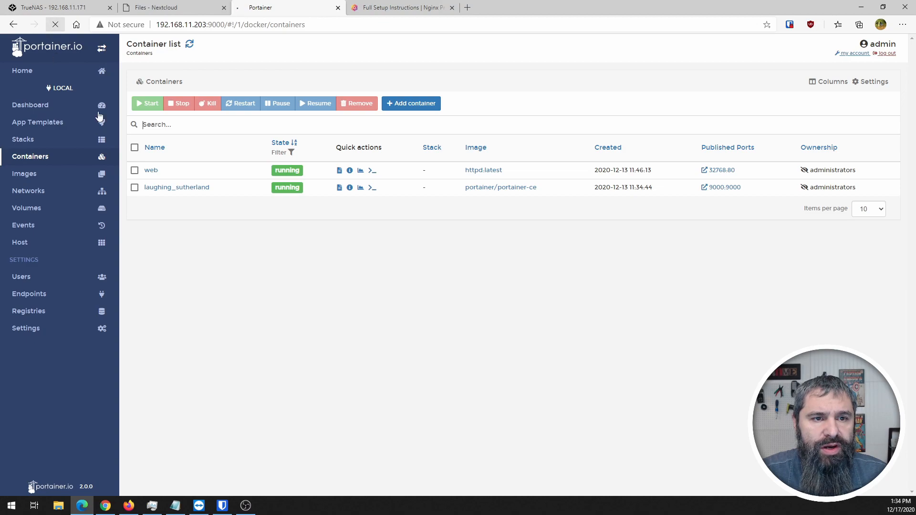
{"action": "left_click", "coordinate": [52, 9]}
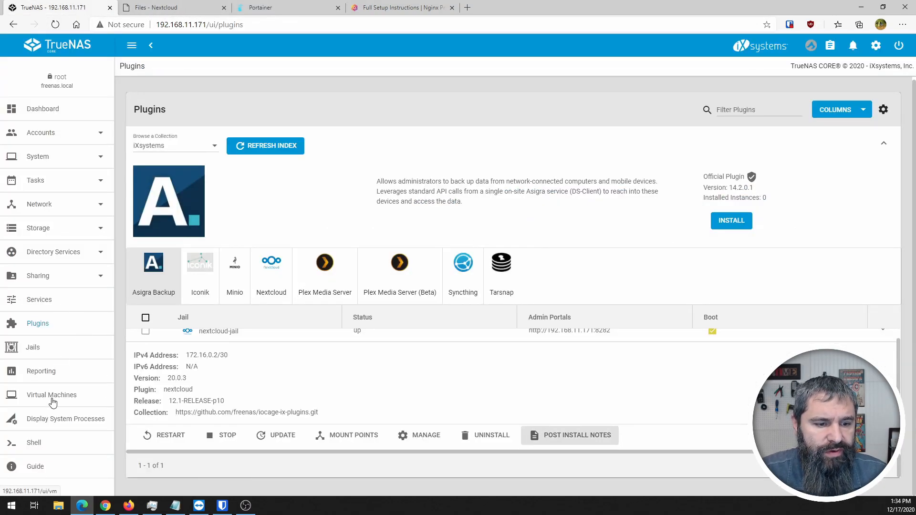
- Open the UBUDocker virtual machine's VNC console from Virtual Machines
{"action": "left_click", "coordinate": [51, 400]}
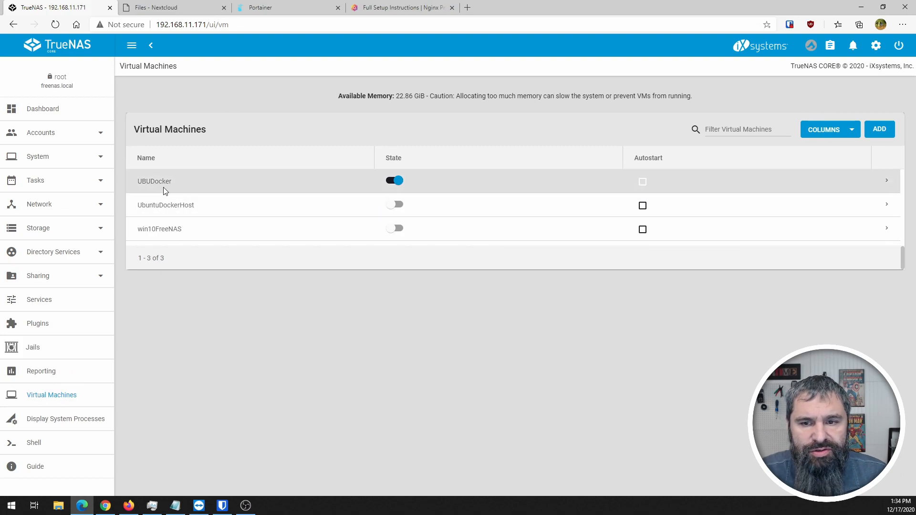
{"action": "left_click", "coordinate": [887, 186]}
{"action": "left_click", "coordinate": [563, 332]}
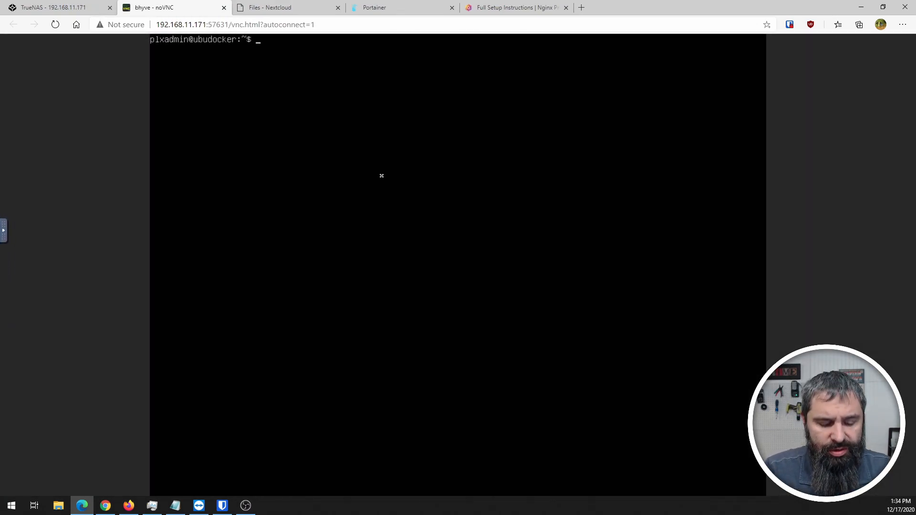
- Run 'ip a' in the UBUDocker console to find 192.168.11.203, then go back to Portainer
{"action": "type", "text": "ip"}
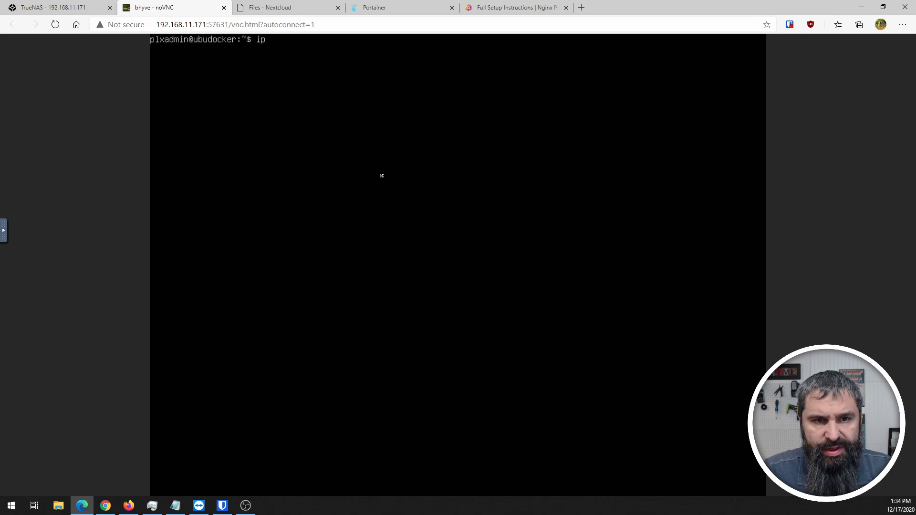
{"action": "type", "text": " a"}
{"action": "key", "text": "Return"}
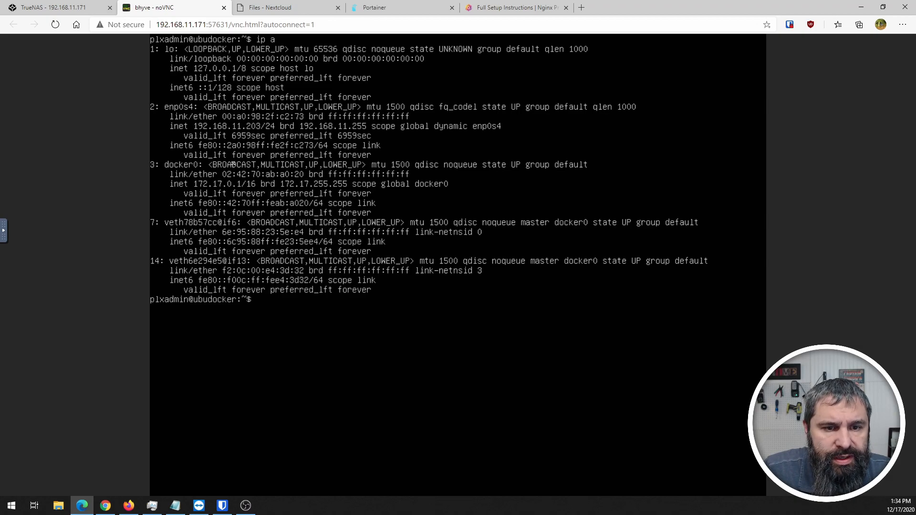
{"action": "left_click", "coordinate": [387, 7]}
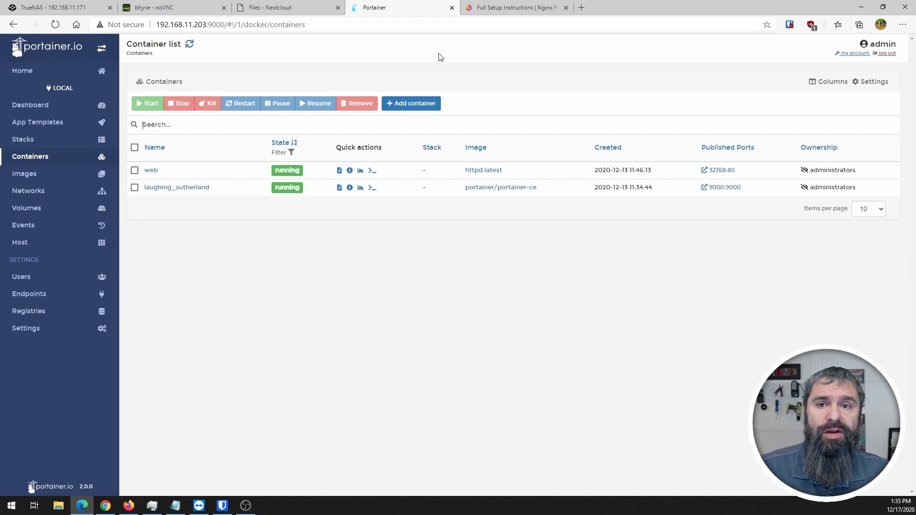
- Go to the Nginx Proxy Manager home page and find its Quick Setup section
{"action": "left_click", "coordinate": [519, 6]}
{"action": "scroll", "coordinate": [307, 286], "scroll_direction": "up", "scroll_amount": 4}
{"action": "scroll", "coordinate": [307, 286], "scroll_direction": "up", "scroll_amount": 10}
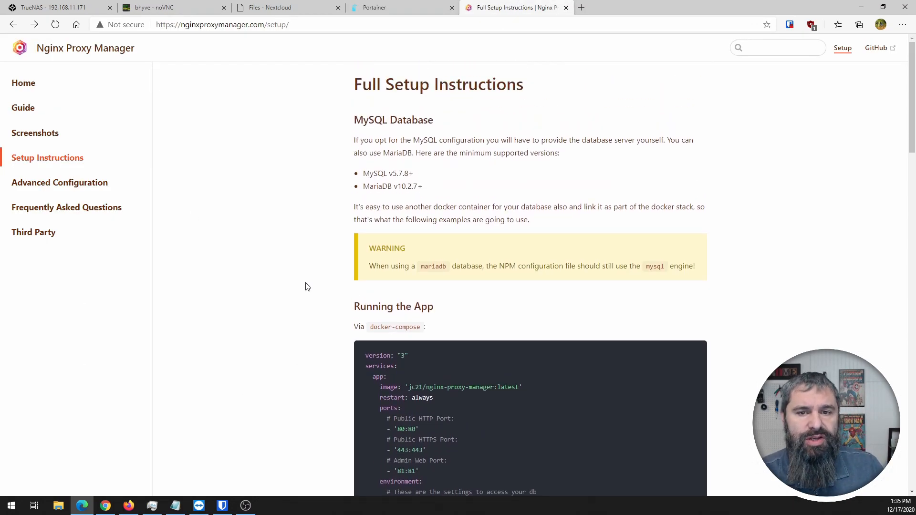
{"action": "left_click", "coordinate": [97, 50]}
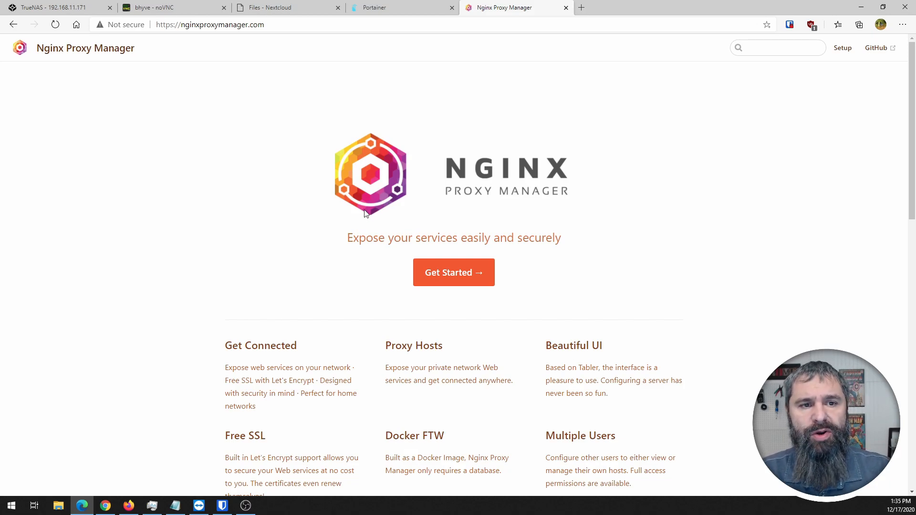
{"action": "scroll", "coordinate": [348, 206], "scroll_direction": "down", "scroll_amount": 10}
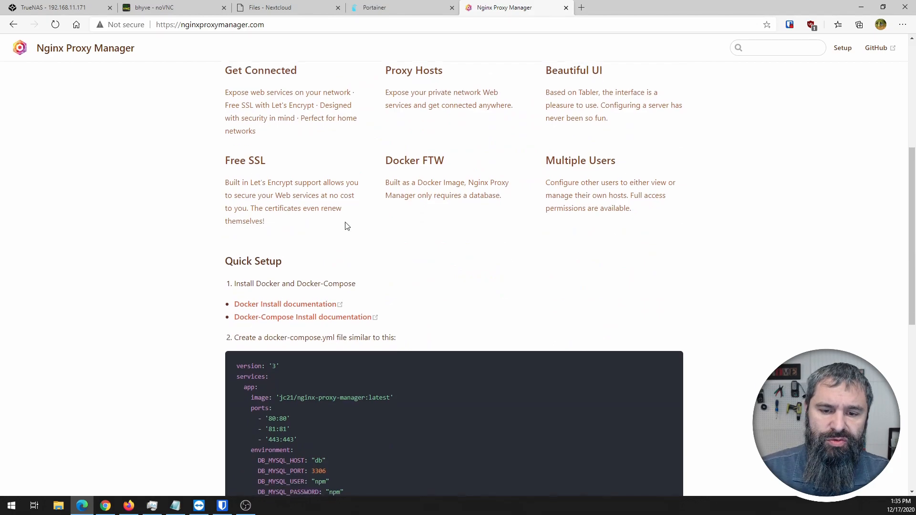
{"action": "scroll", "coordinate": [334, 248], "scroll_direction": "up", "scroll_amount": 2}
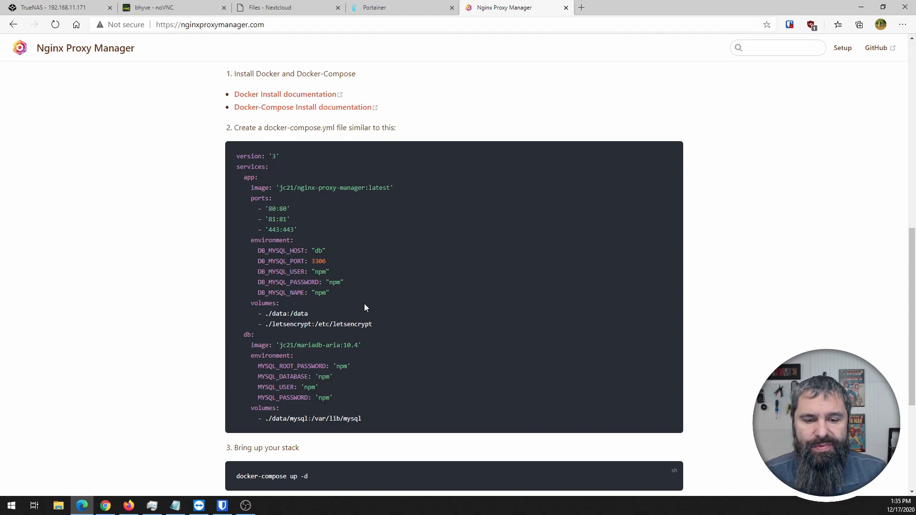
- Copy the docker-compose.yml example and switch back to Portainer
{"action": "left_click_drag", "start_coordinate": [380, 425], "coordinate": [226, 155]}
{"action": "right_click", "coordinate": [254, 156]}
{"action": "left_click", "coordinate": [285, 170]}
{"action": "left_click", "coordinate": [376, 10]}
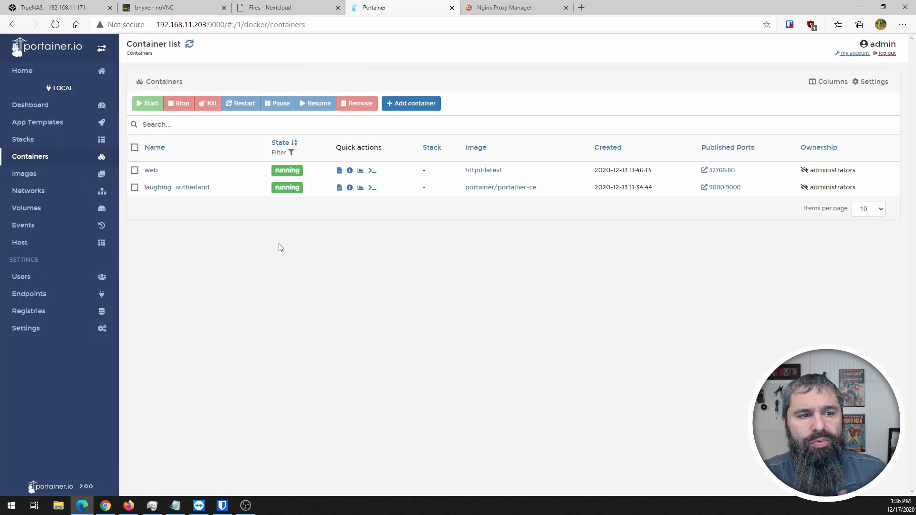
- Go to Stacks and start adding a new stack
{"action": "left_click", "coordinate": [34, 141]}
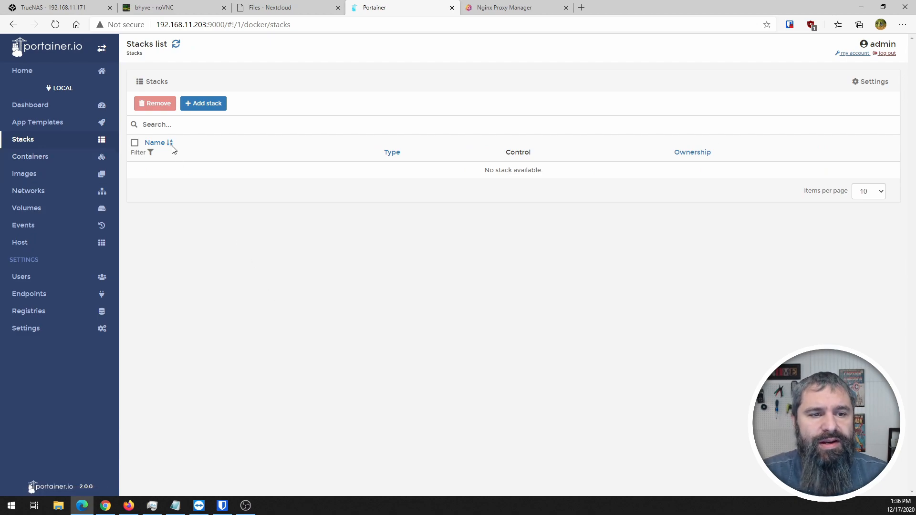
{"action": "left_click", "coordinate": [200, 103]}
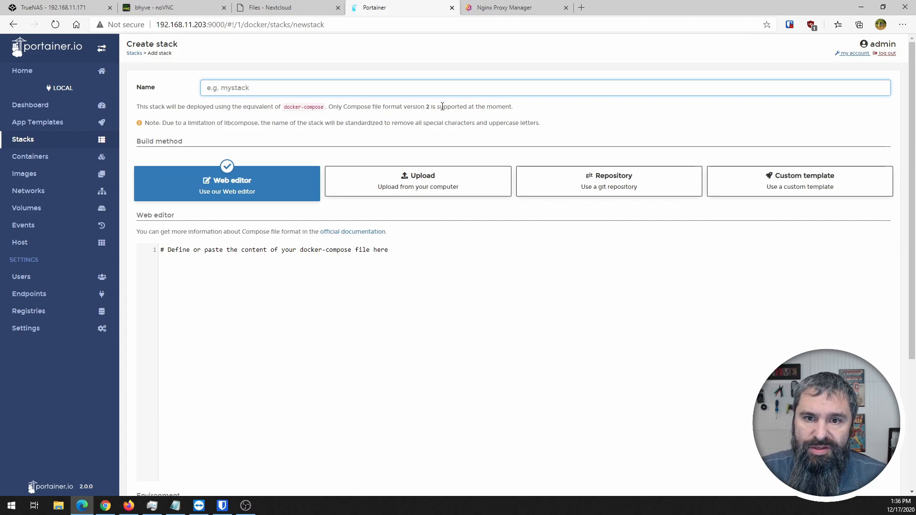
- Paste the copied NPM compose file, with app and db services, into the stack's web editor
{"action": "left_click", "coordinate": [496, 8]}
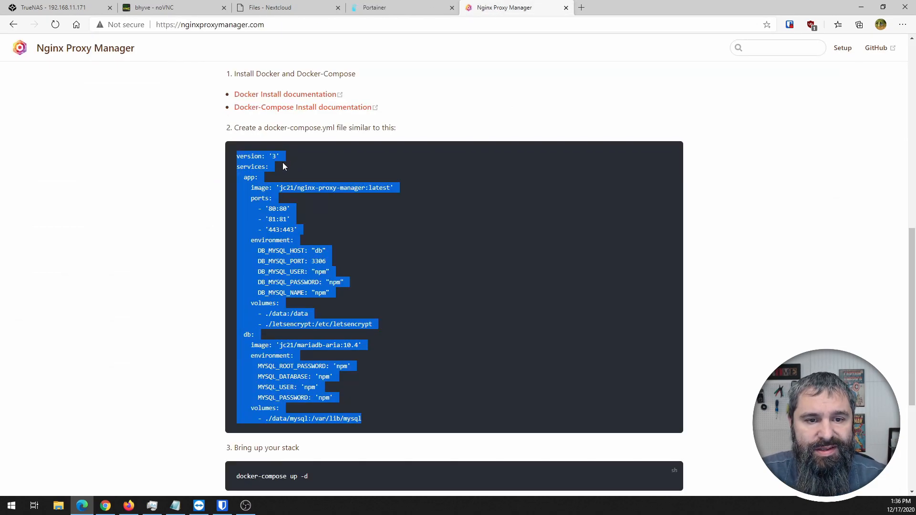
{"action": "left_click", "coordinate": [361, 11]}
{"action": "left_click", "coordinate": [265, 249]}
{"action": "right_click", "coordinate": [279, 251]}
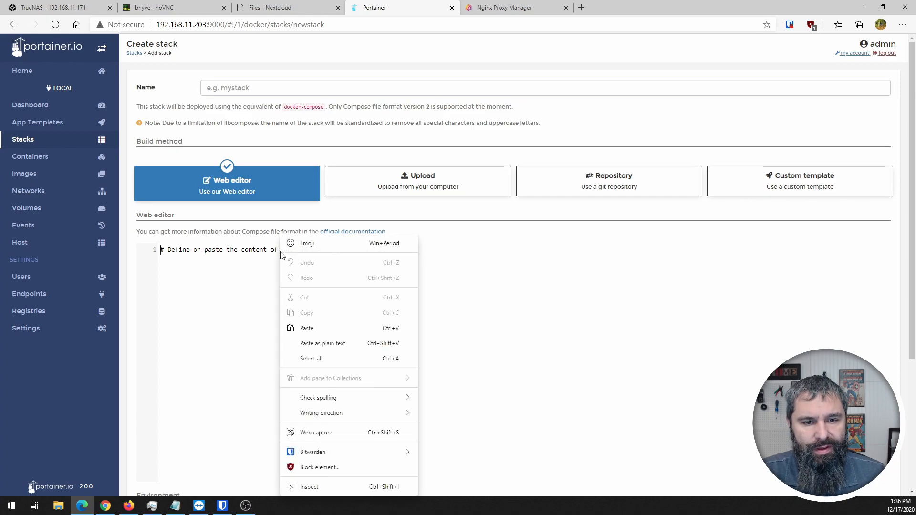
{"action": "left_click", "coordinate": [306, 328]}
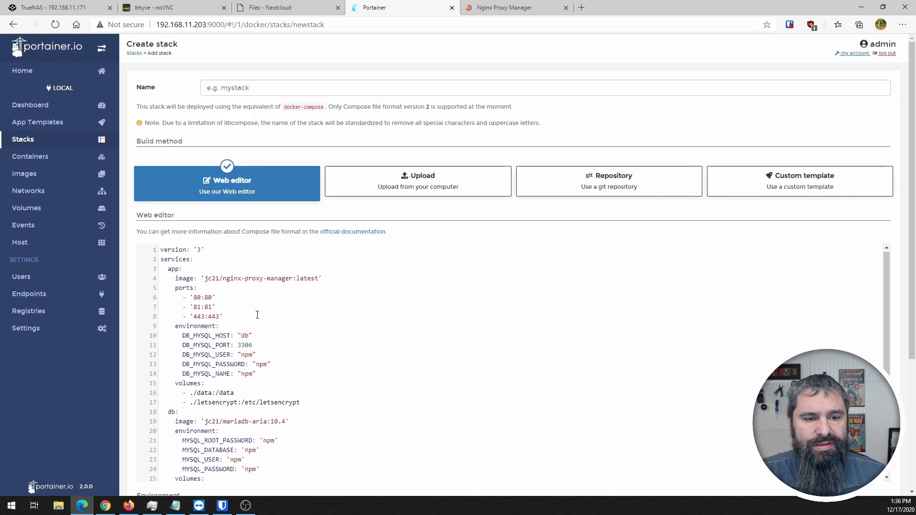
- Change the compose version on line 1 from '3' to '2'
{"action": "left_click", "coordinate": [202, 249]}
{"action": "key", "text": "BackSpace"}
{"action": "type", "text": "2"}
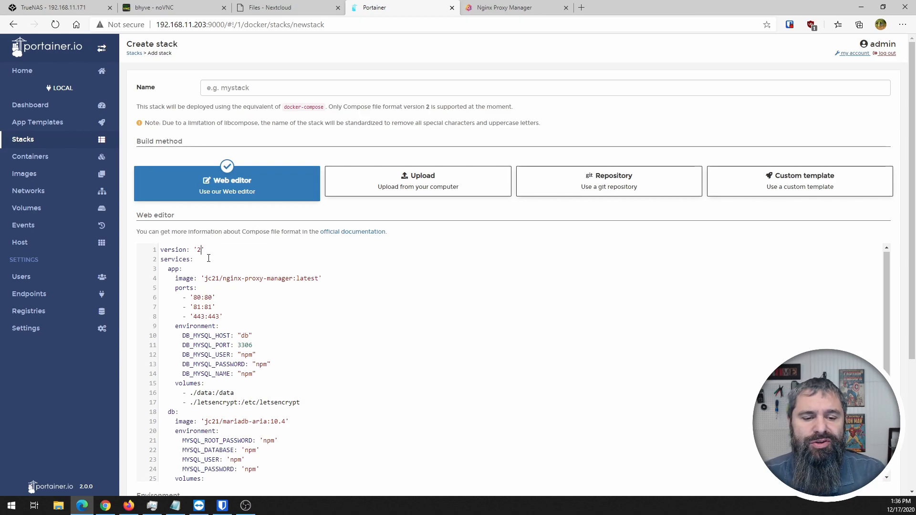
- Review the compose file's nginx-proxy-manager image and its 80, 81 and 443 port mappings
{"action": "scroll", "coordinate": [267, 325], "scroll_direction": "down", "scroll_amount": 1}
{"action": "scroll", "coordinate": [290, 338], "scroll_direction": "up", "scroll_amount": 1}
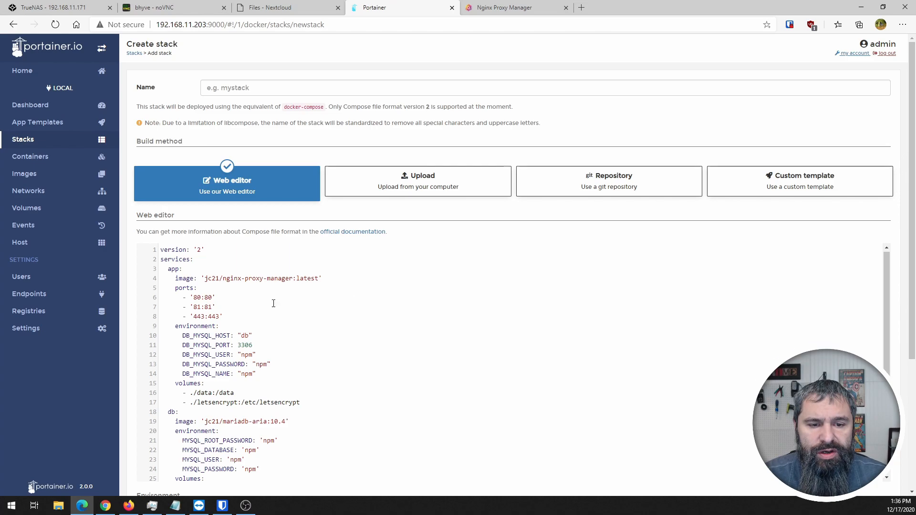
{"action": "left_click_drag", "start_coordinate": [226, 278], "coordinate": [307, 279]}
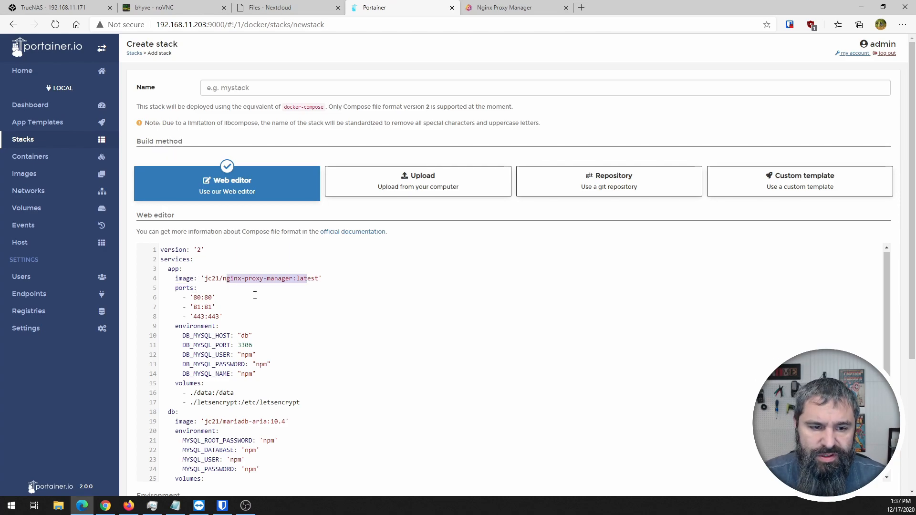
{"action": "left_click", "coordinate": [197, 306]}
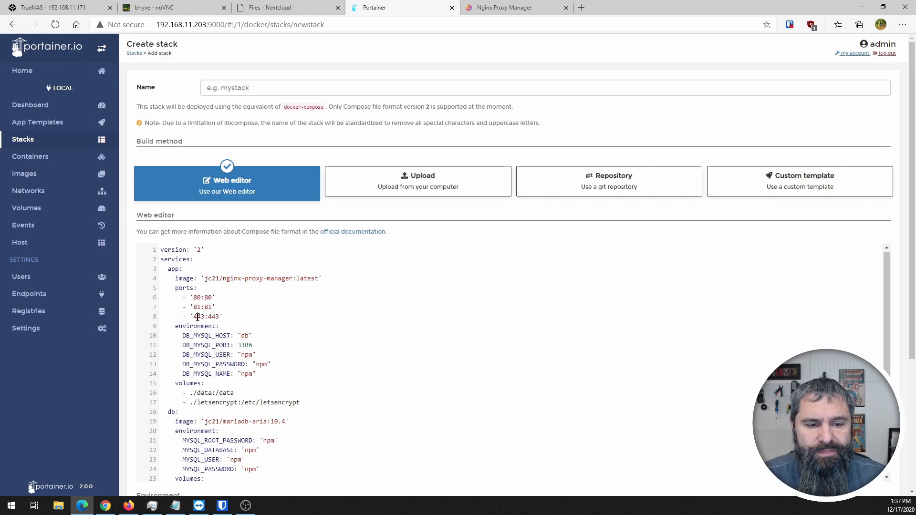
{"action": "scroll", "coordinate": [193, 317], "scroll_direction": "down", "scroll_amount": 1}
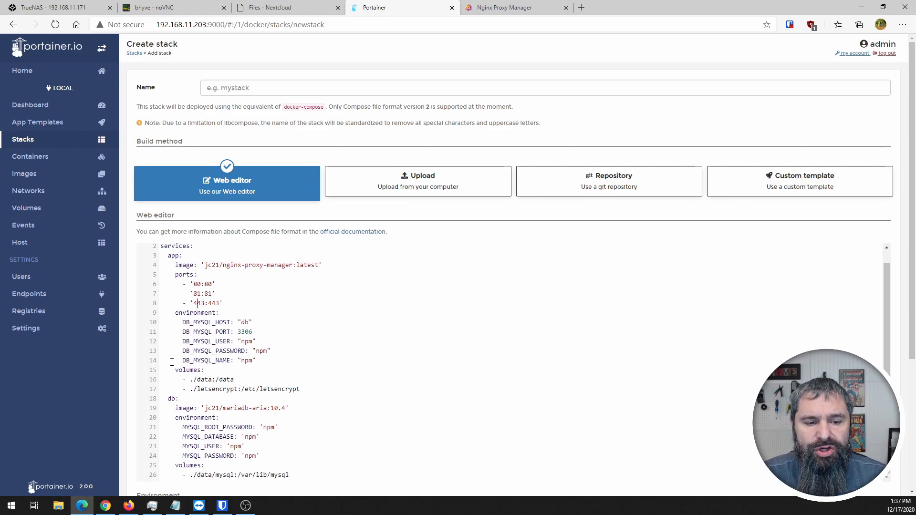
{"action": "scroll", "coordinate": [210, 329], "scroll_direction": "down", "scroll_amount": 1}
{"action": "scroll", "coordinate": [209, 330], "scroll_direction": "down", "scroll_amount": 1}
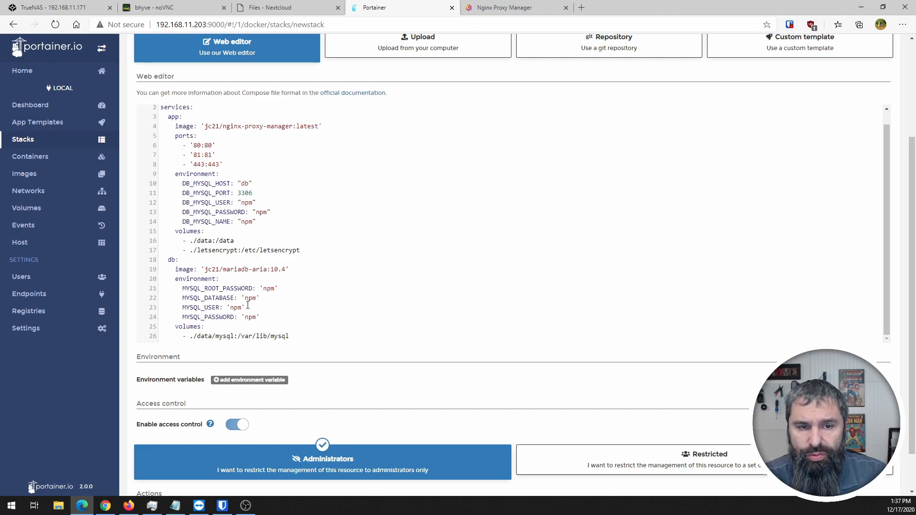
{"action": "scroll", "coordinate": [293, 303], "scroll_direction": "up", "scroll_amount": 1}
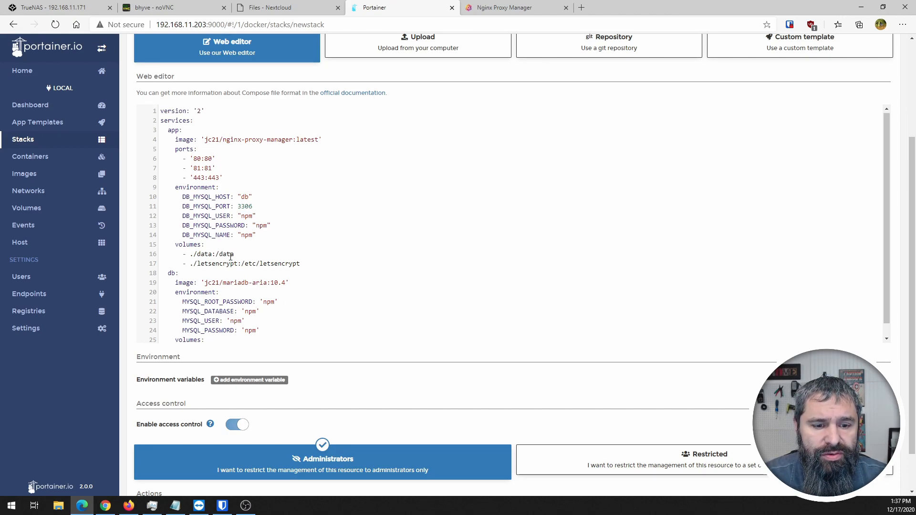
{"action": "scroll", "coordinate": [428, 291], "scroll_direction": "down", "scroll_amount": 1}
{"action": "scroll", "coordinate": [876, 156], "scroll_direction": "up", "scroll_amount": 3}
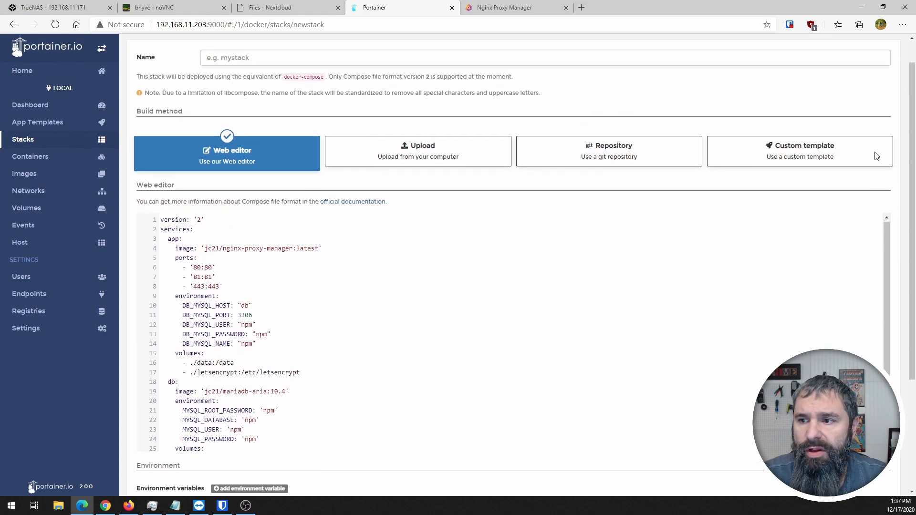
- Enter nginx-proxy-manager-stack as the stack name and deploy the stack
{"action": "left_click", "coordinate": [250, 90]}
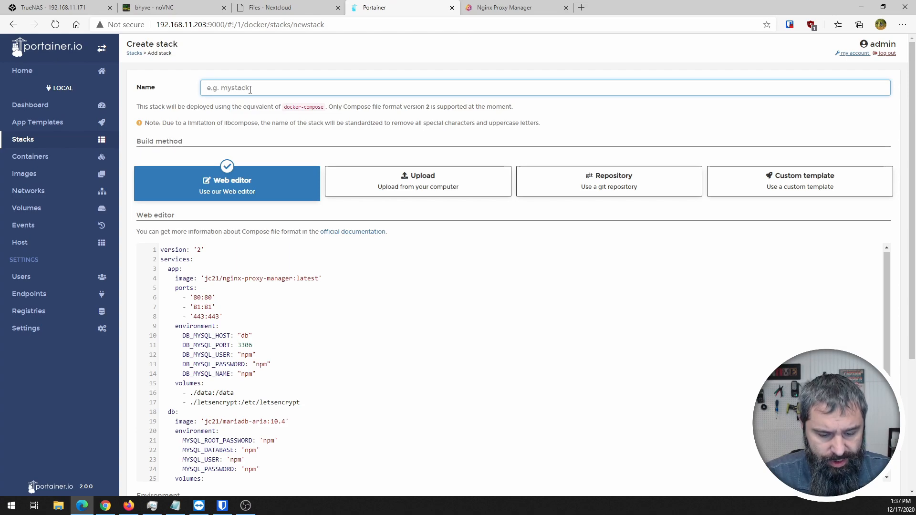
{"action": "type", "text": "nginx"}
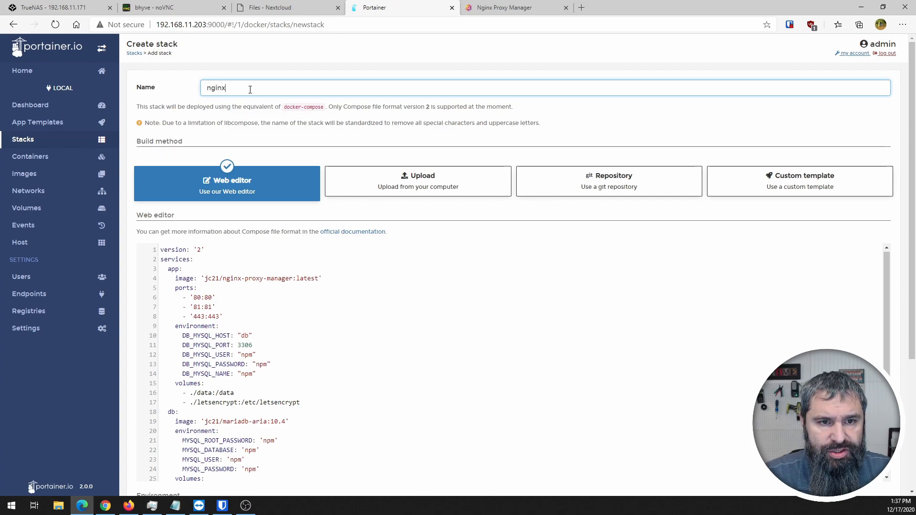
{"action": "type", "text": "-p"}
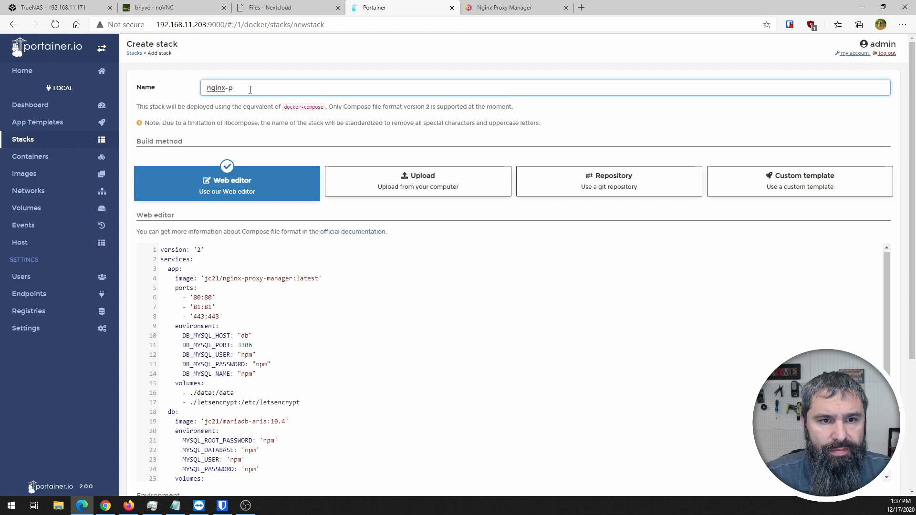
{"action": "type", "text": "roxy-manag"}
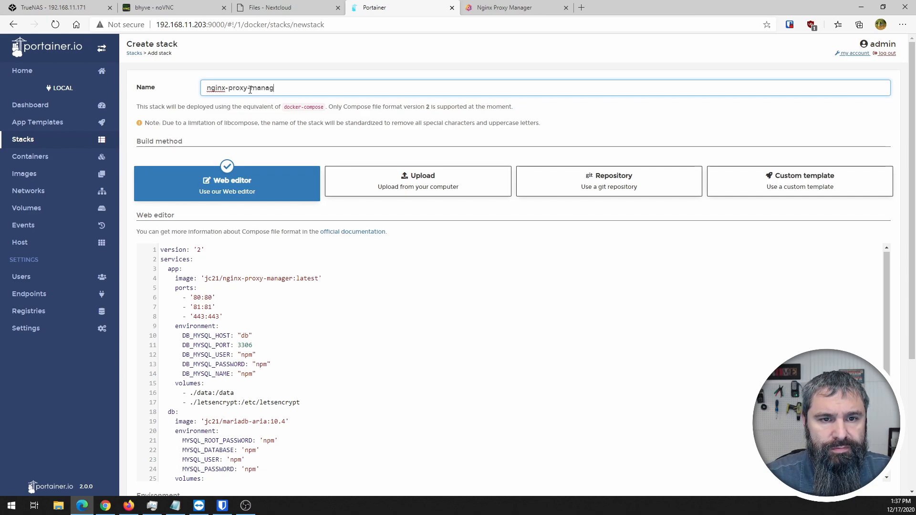
{"action": "type", "text": "er-stack"}
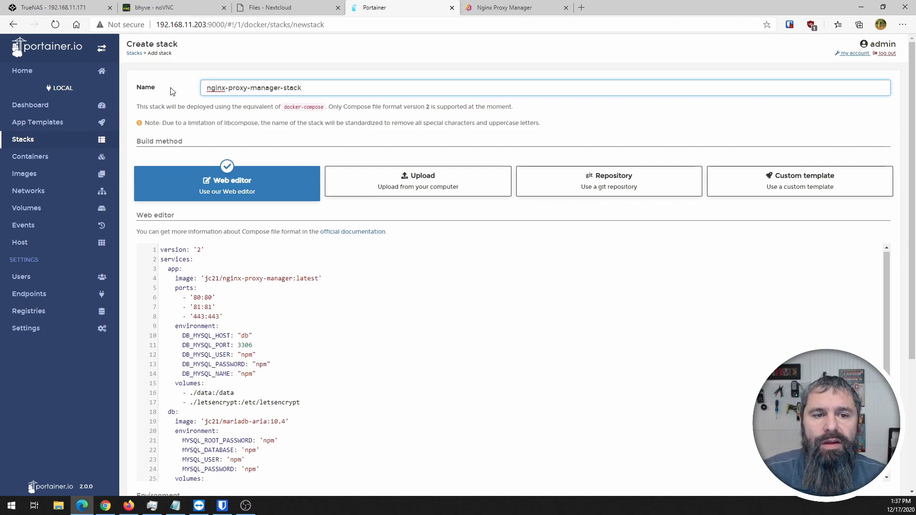
{"action": "scroll", "coordinate": [233, 279], "scroll_direction": "down", "scroll_amount": 1}
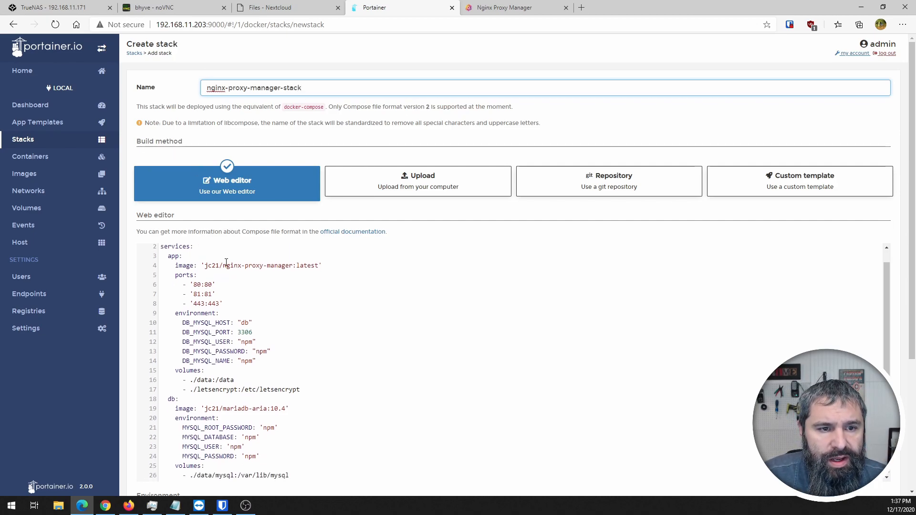
{"action": "scroll", "coordinate": [220, 286], "scroll_direction": "down", "scroll_amount": 4}
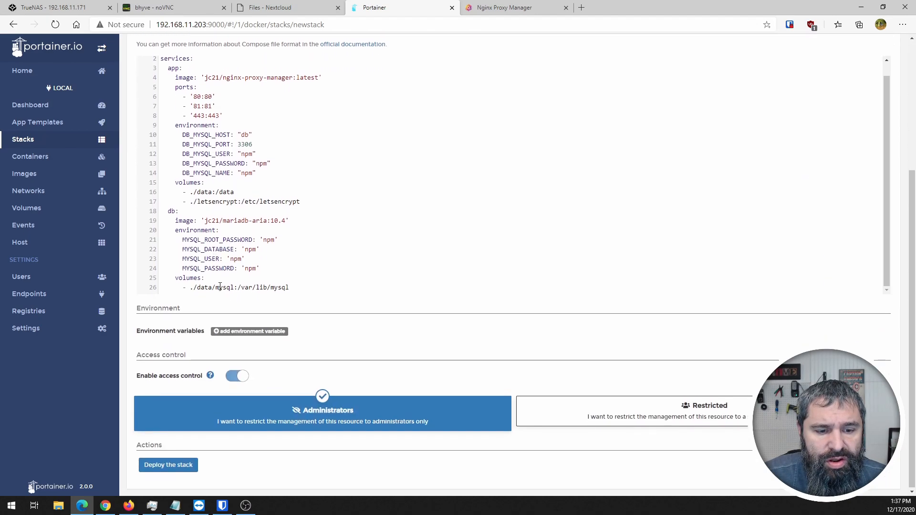
{"action": "left_click", "coordinate": [180, 464]}
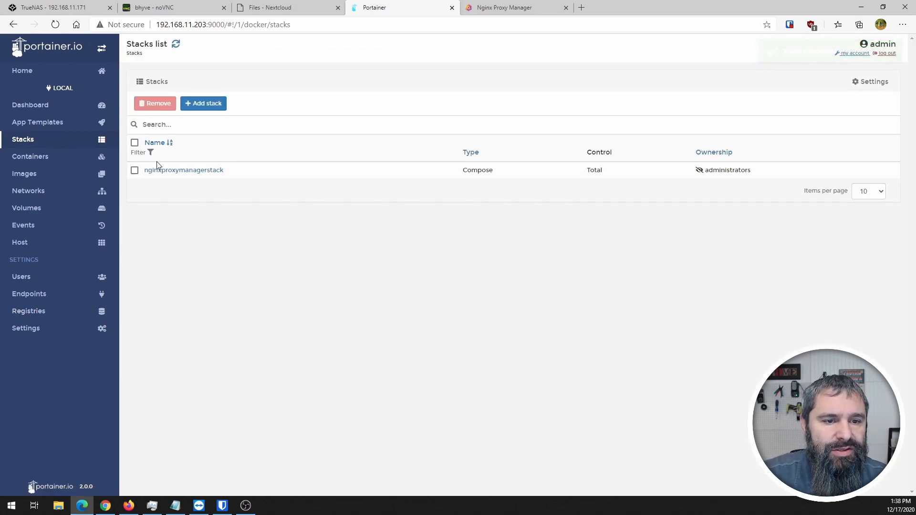
- Review the two containers of nginxproxymanagerstack, then go back to the Portainer Dashboard
{"action": "left_click", "coordinate": [179, 170]}
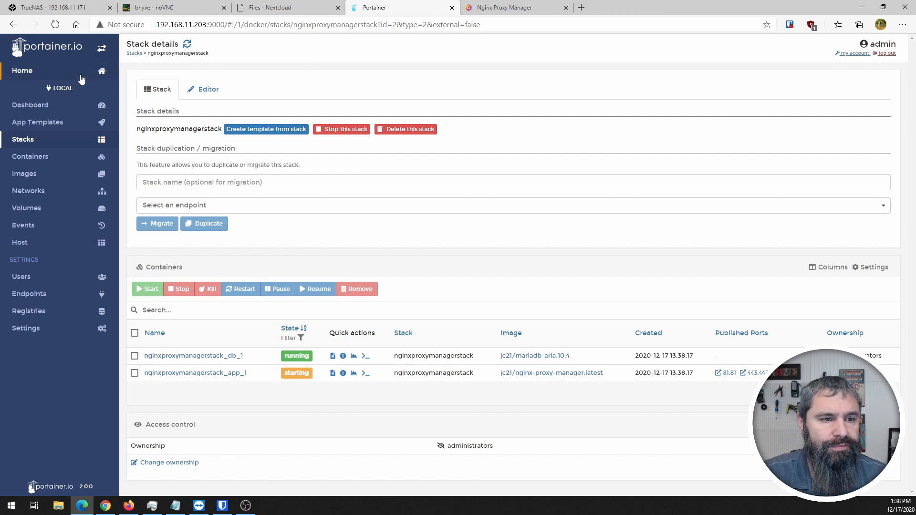
{"action": "left_click", "coordinate": [27, 105]}
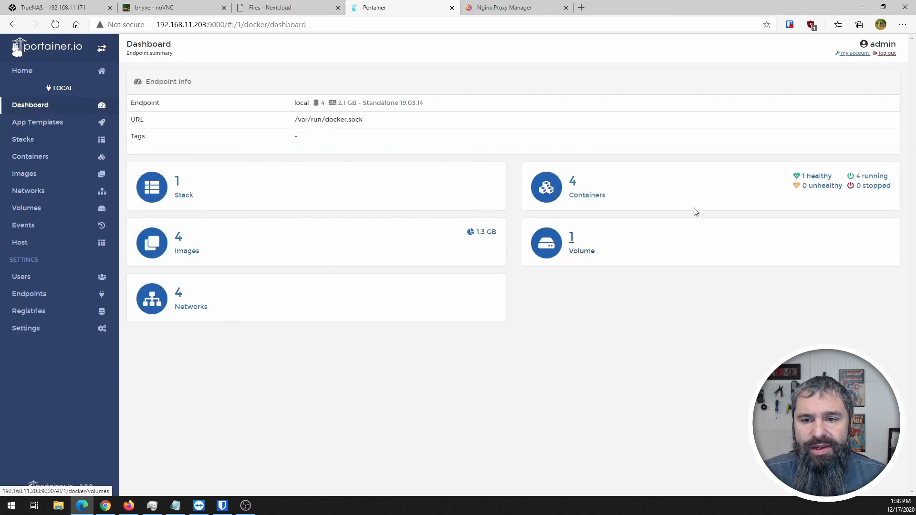
- Confirm in the container list that nginxproxymanagerstack_app_1 is healthy and publishes ports 80, 81, 443
{"action": "left_click", "coordinate": [582, 201]}
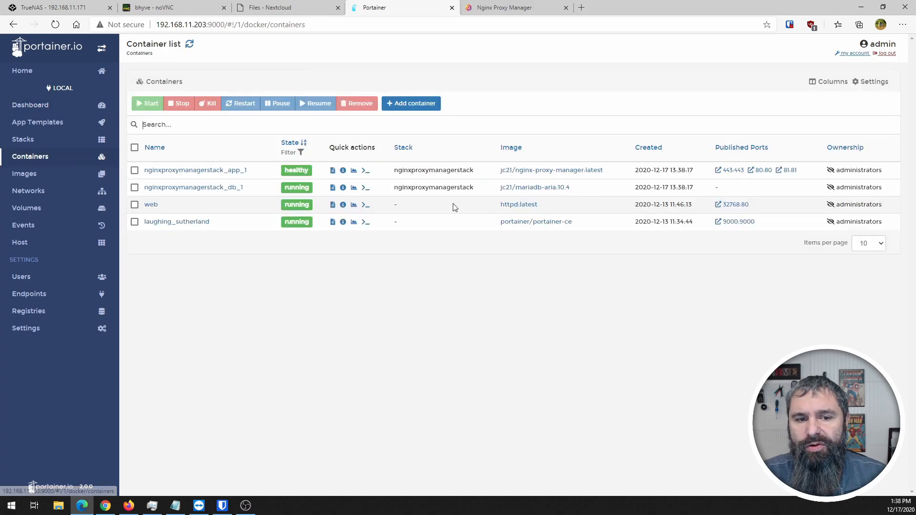
{"action": "left_click", "coordinate": [134, 222]}
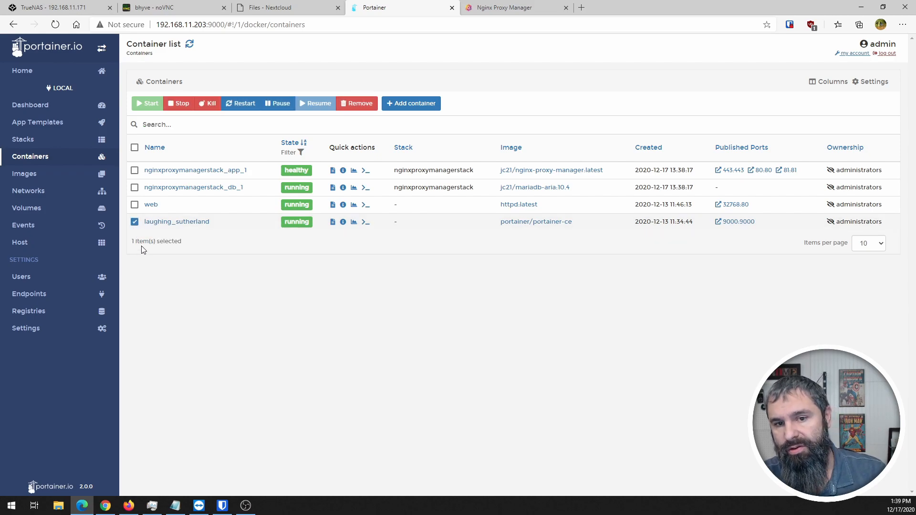
{"action": "left_click", "coordinate": [134, 221]}
{"action": "left_click", "coordinate": [135, 204]}
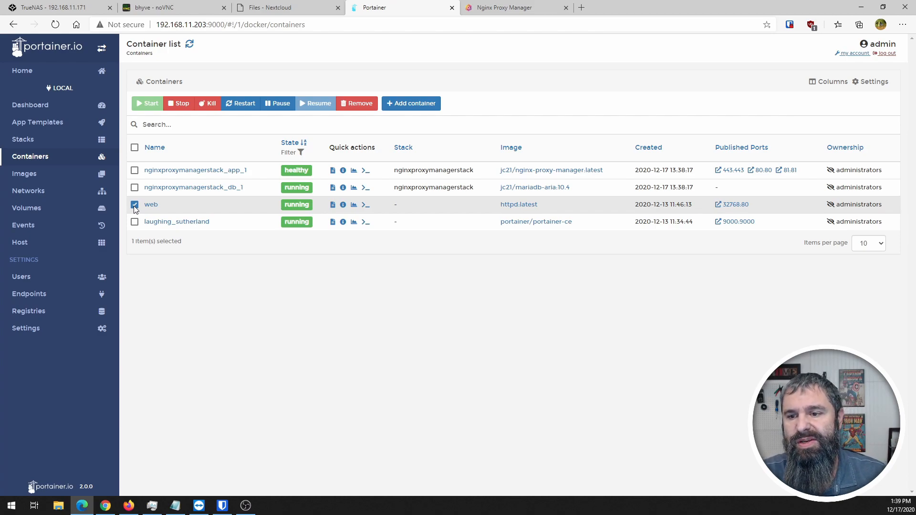
{"action": "left_click", "coordinate": [134, 204]}
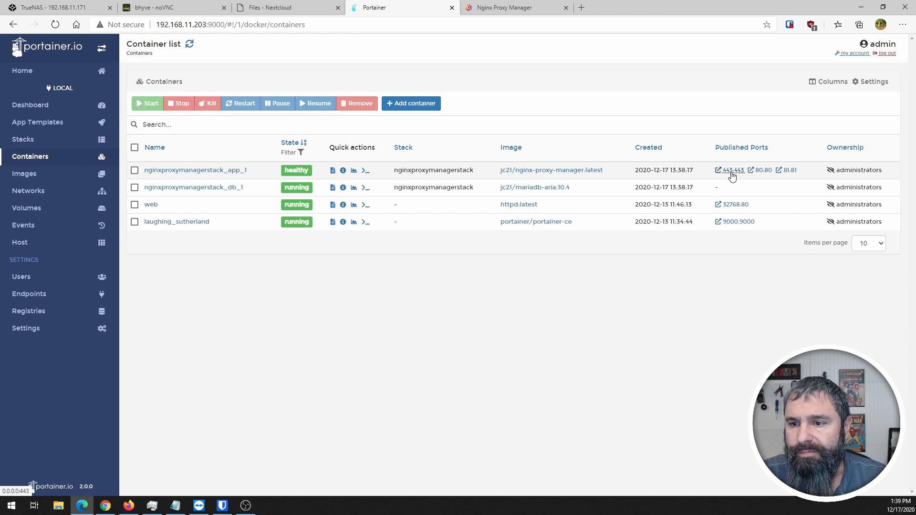
- Open the 81:81 port link and change its host from 0.0.0.0 to 192.168.11.203
{"action": "left_click", "coordinate": [786, 170]}
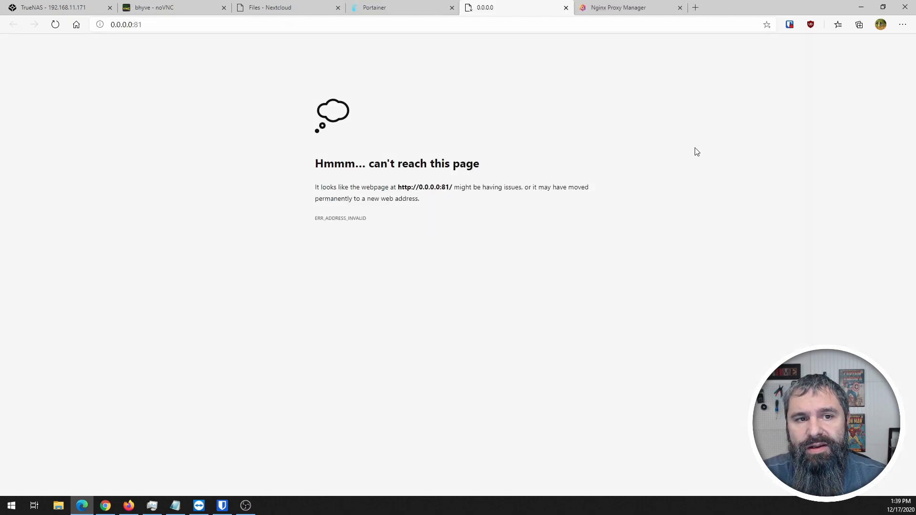
{"action": "left_click", "coordinate": [131, 25]}
{"action": "left_click", "coordinate": [134, 24]}
{"action": "key", "text": "BackSpace"}
{"action": "key", "text": "BackSpace"}
{"action": "key", "text": "BackSpace"}
{"action": "key", "text": "BackSpace"}
{"action": "key", "text": "BackSpace"}
{"action": "key", "text": "BackSpace"}
{"action": "key", "text": "BackSpace"}
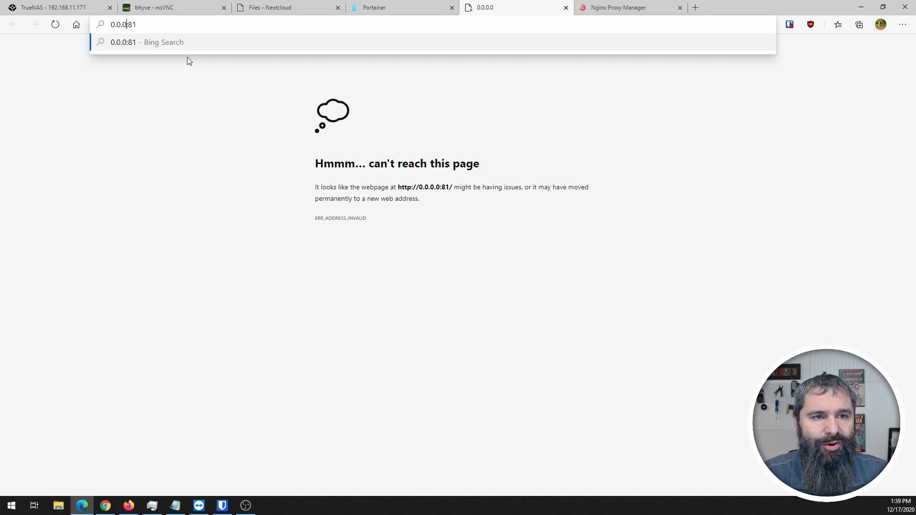
{"action": "type", "text": "192.168"}
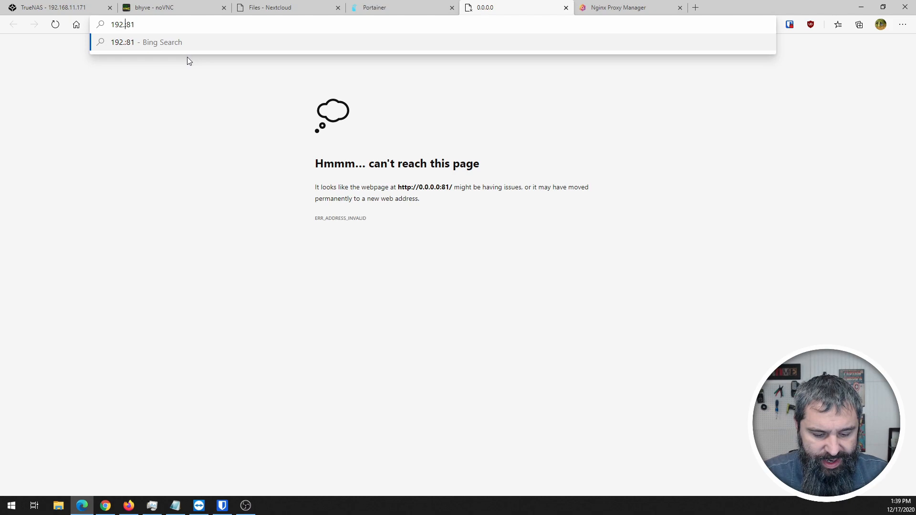
{"action": "type", "text": ".11."}
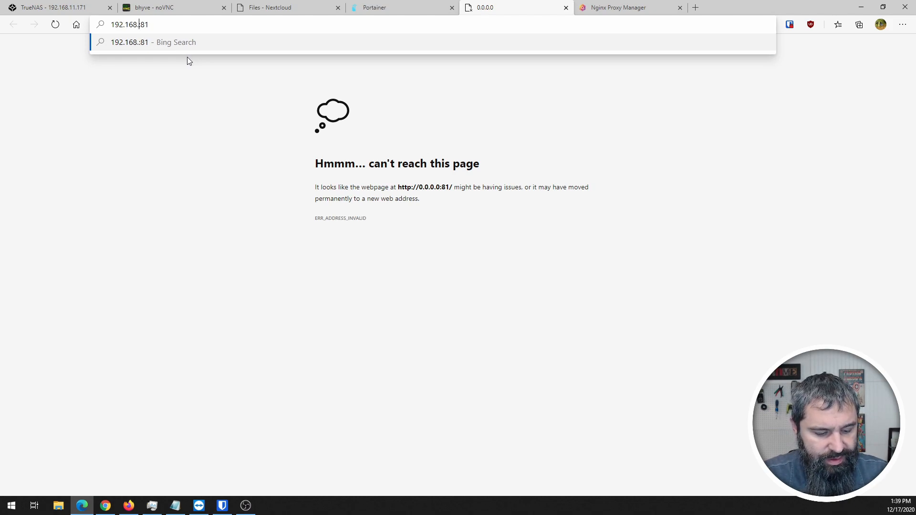
{"action": "type", "text": "203"}
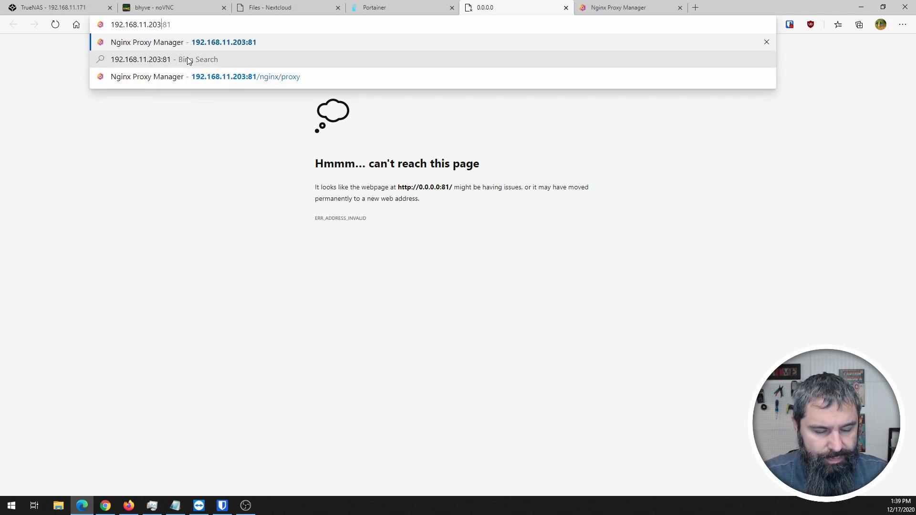
{"action": "key", "text": "Return"}
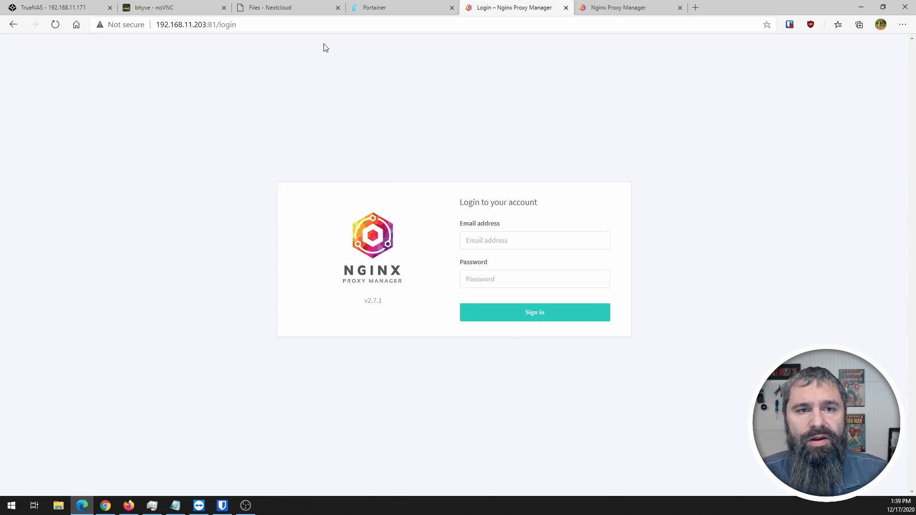
- Find and highlight the default admin e-mail and password in the Nginx Proxy Manager docs
{"action": "left_click", "coordinate": [378, 9]}
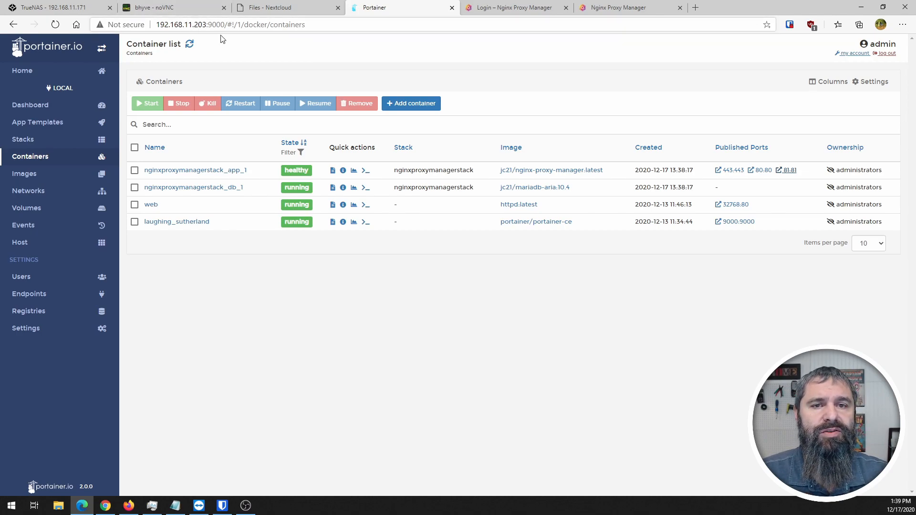
{"action": "left_click", "coordinate": [506, 7]}
{"action": "left_click", "coordinate": [498, 244]}
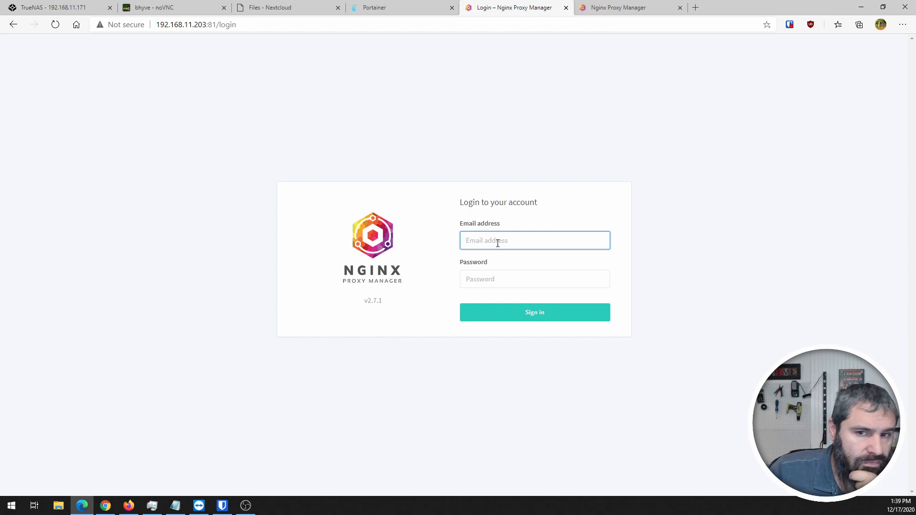
{"action": "left_click", "coordinate": [592, 6]}
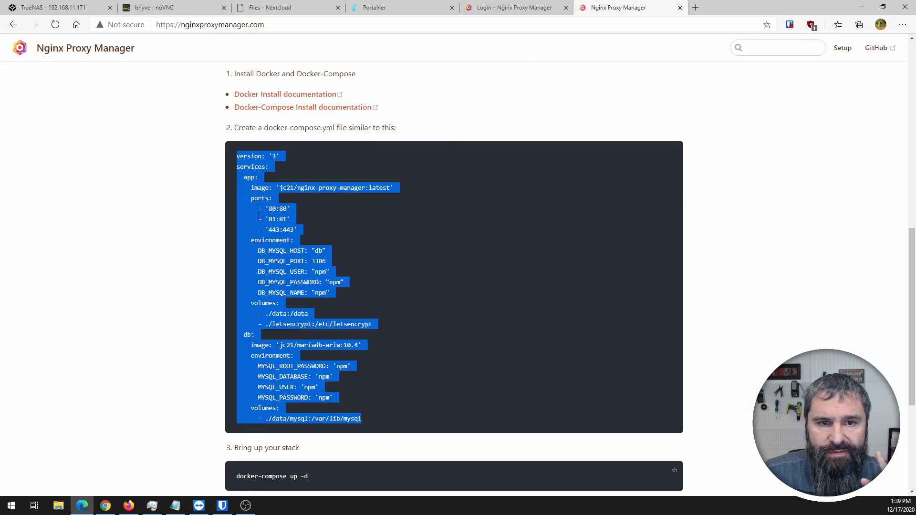
{"action": "left_click", "coordinate": [194, 219]}
{"action": "scroll", "coordinate": [194, 219], "scroll_direction": "down", "scroll_amount": 4}
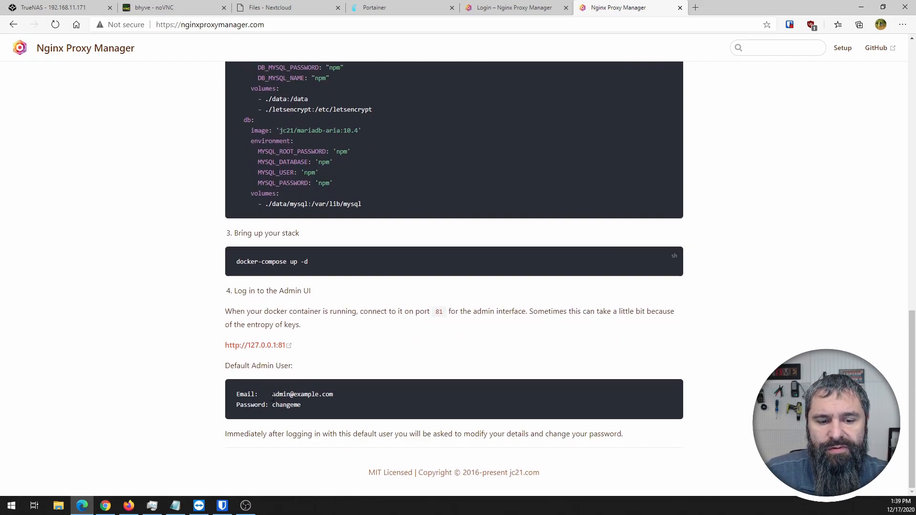
{"action": "left_click_drag", "start_coordinate": [272, 394], "coordinate": [358, 394]}
{"action": "left_click_drag", "start_coordinate": [268, 405], "coordinate": [333, 416]}
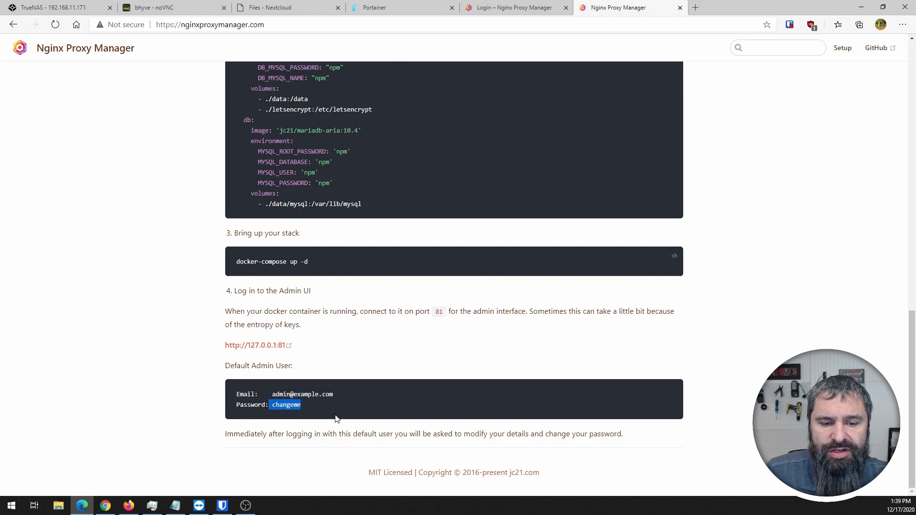
- Enter the default admin e-mail and password in the login form, showing the password
{"action": "left_click", "coordinate": [507, 7]}
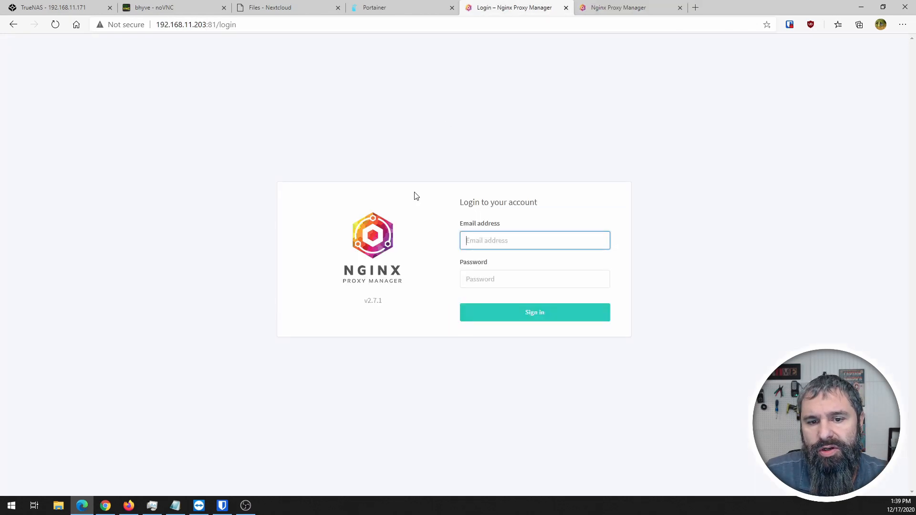
{"action": "type", "text": "admin@"}
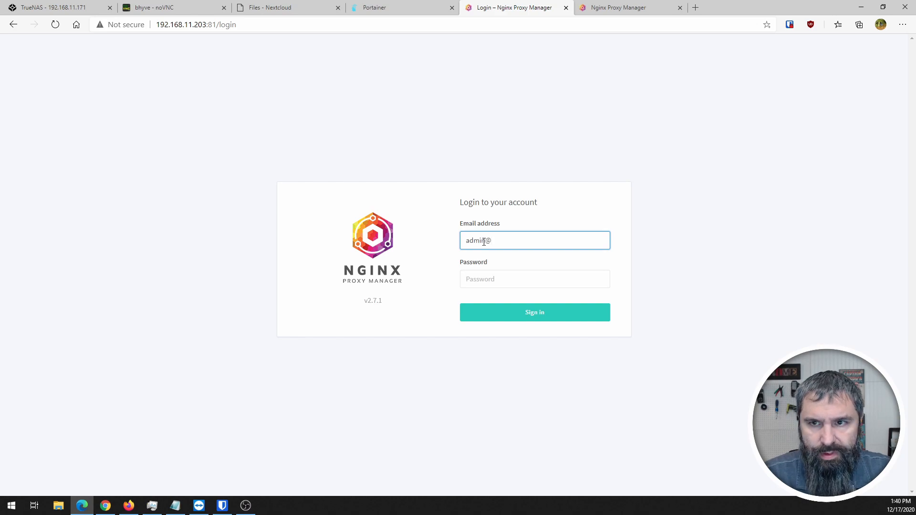
{"action": "left_click", "coordinate": [608, 9]}
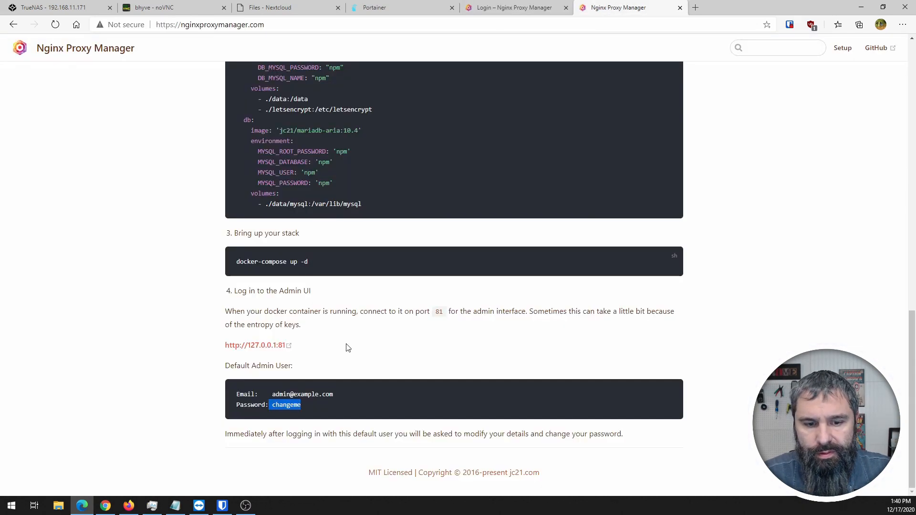
{"action": "left_click", "coordinate": [501, 8]}
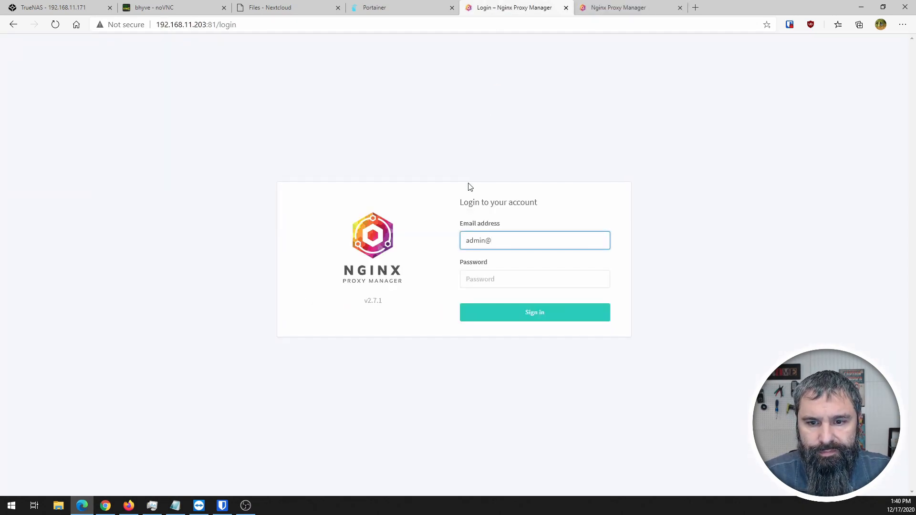
{"action": "type", "text": "example.com"}
{"action": "key", "text": "Tab"}
{"action": "type", "text": "cha"}
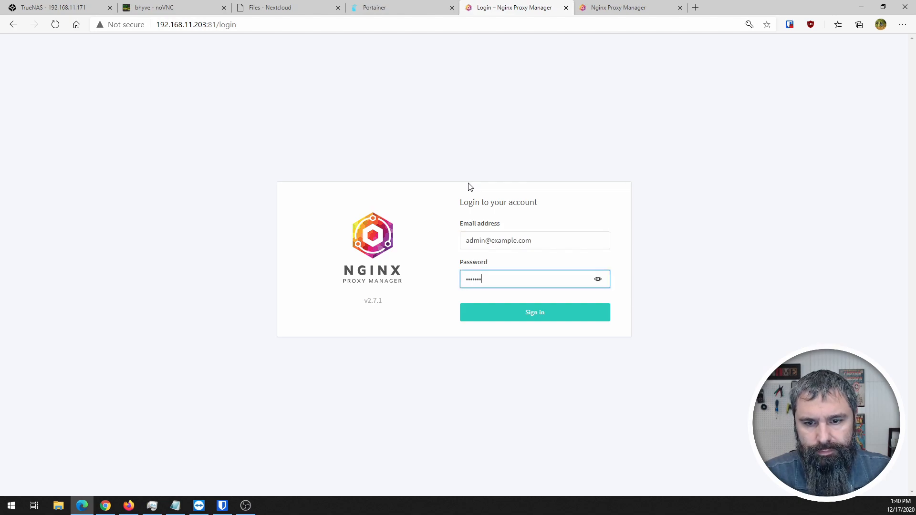
{"action": "type", "text": "ngem"}
{"action": "left_click", "coordinate": [597, 279]}
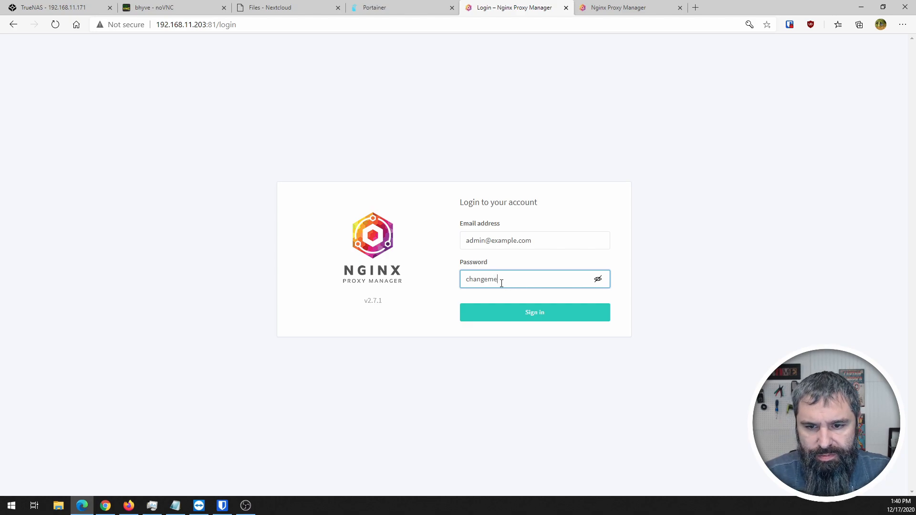
- Sign in as the default admin and type the new administrator e-mail in Edit User
{"action": "left_click", "coordinate": [533, 317]}
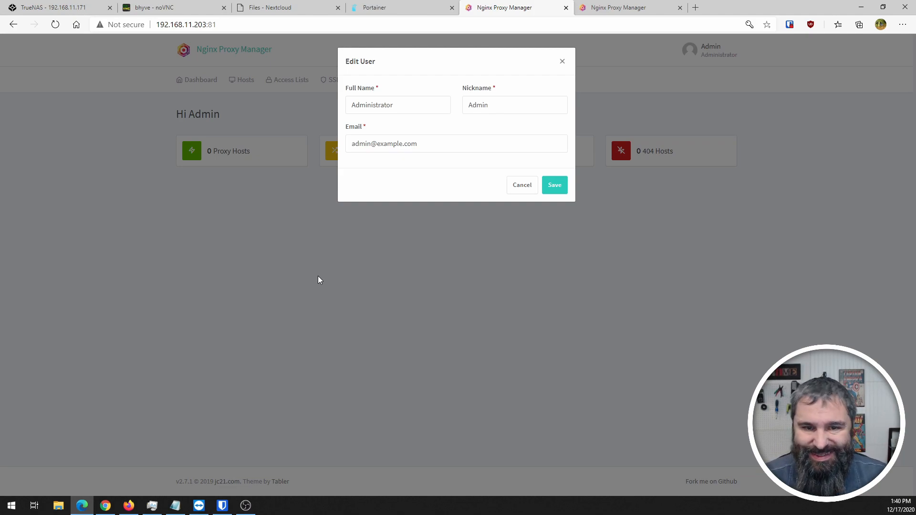
{"action": "left_click_drag", "start_coordinate": [481, 148], "coordinate": [313, 152]}
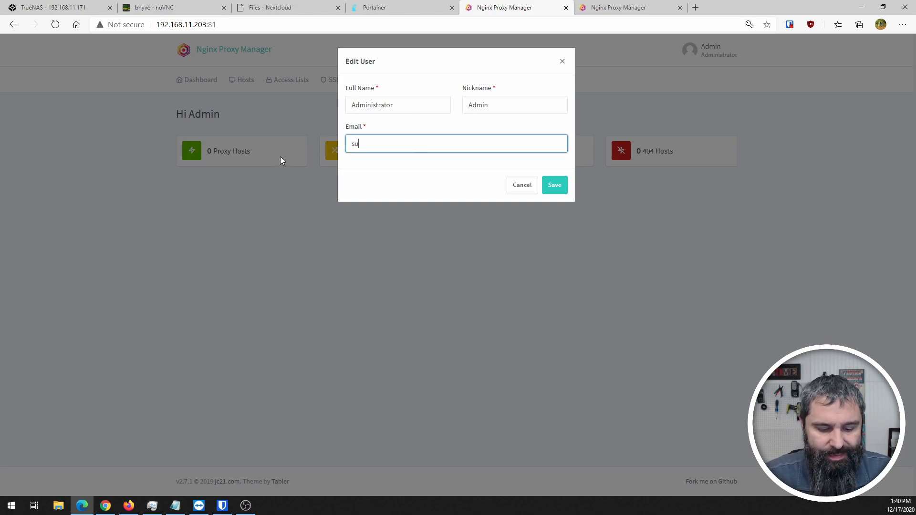
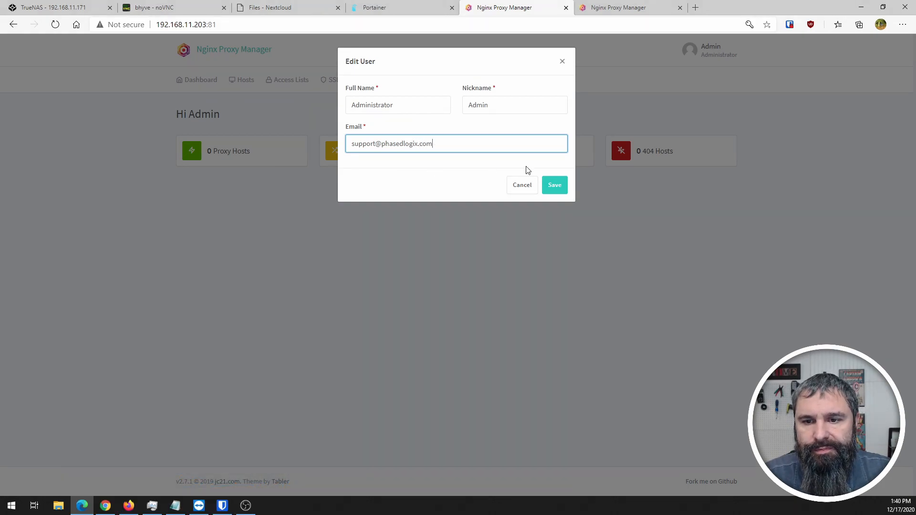
- Save the new e-mail, then replace the default password with a new one and save
{"action": "left_click", "coordinate": [556, 187]}
{"action": "left_click", "coordinate": [369, 99]}
{"action": "type", "text": "c"}
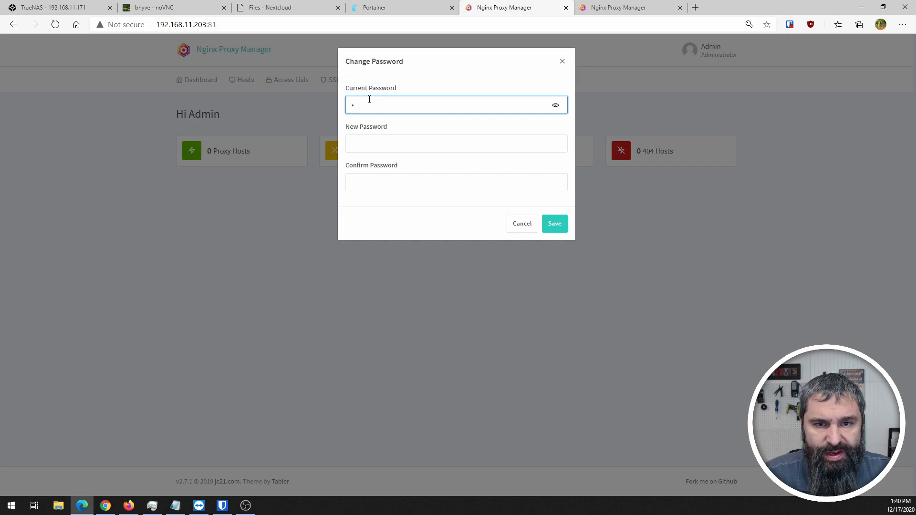
{"action": "type", "text": "hangeme"}
{"action": "key", "text": "Tab"}
{"action": "type", "text": "password1"}
{"action": "key", "text": "Tab"}
{"action": "type", "text": "pas"}
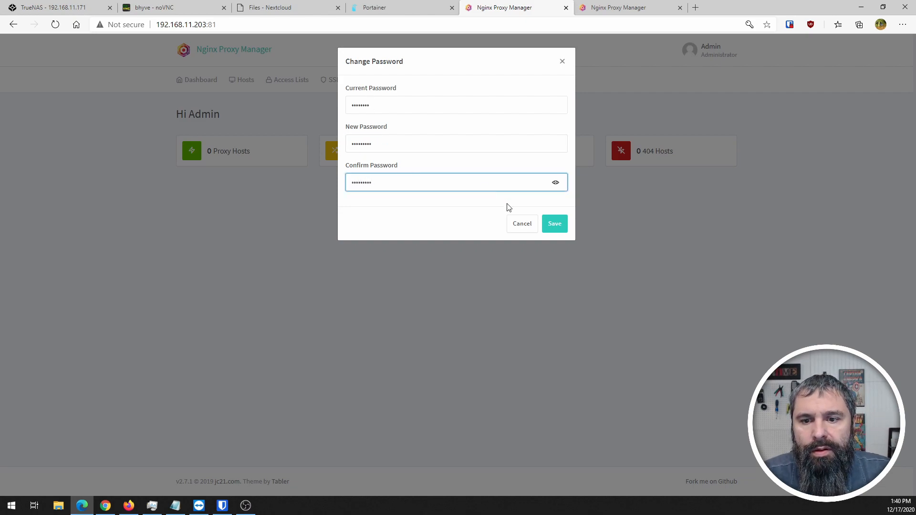
{"action": "left_click", "coordinate": [555, 224]}
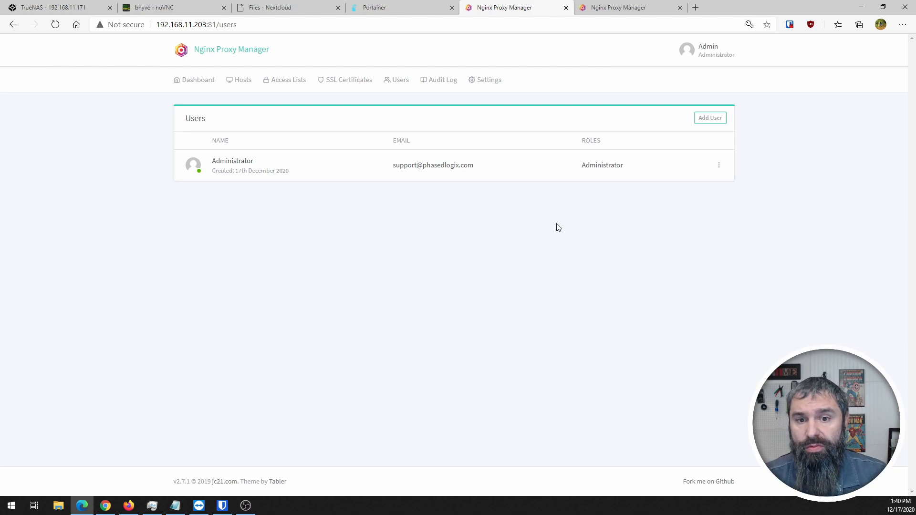
- Check the Nginx Proxy Manager dashboard, then bring the Nextcloud Files tab with Documents and Photos forward
{"action": "left_click", "coordinate": [205, 87]}
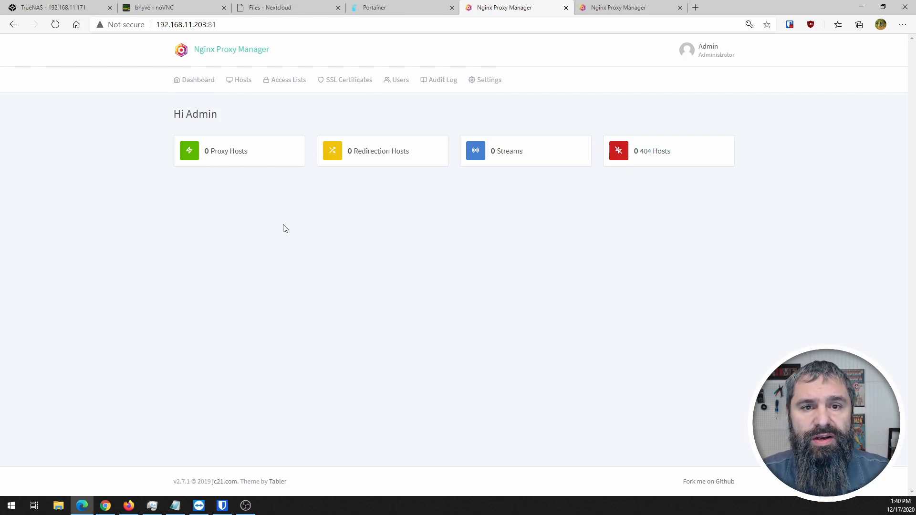
{"action": "left_click", "coordinate": [265, 9]}
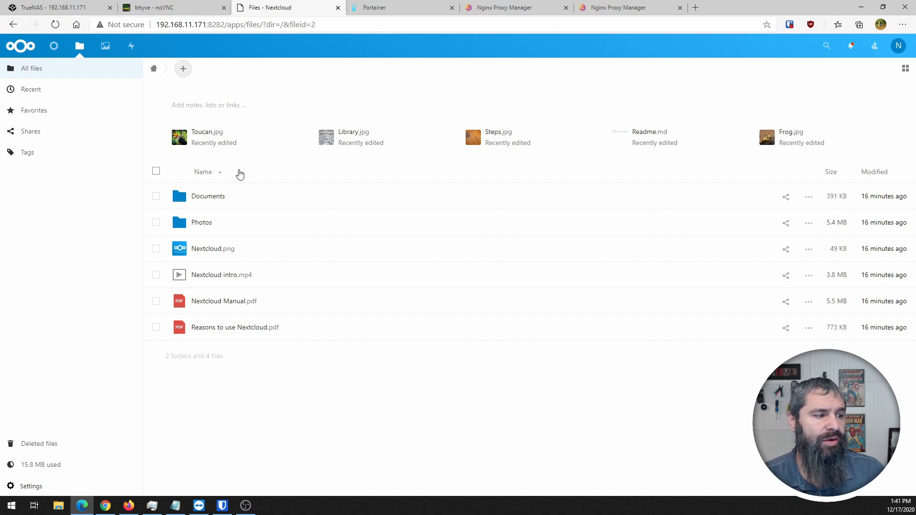
- Open the TrueNAS Jails page and expand nextcloud-jail to see its details and actions
{"action": "left_click", "coordinate": [53, 8]}
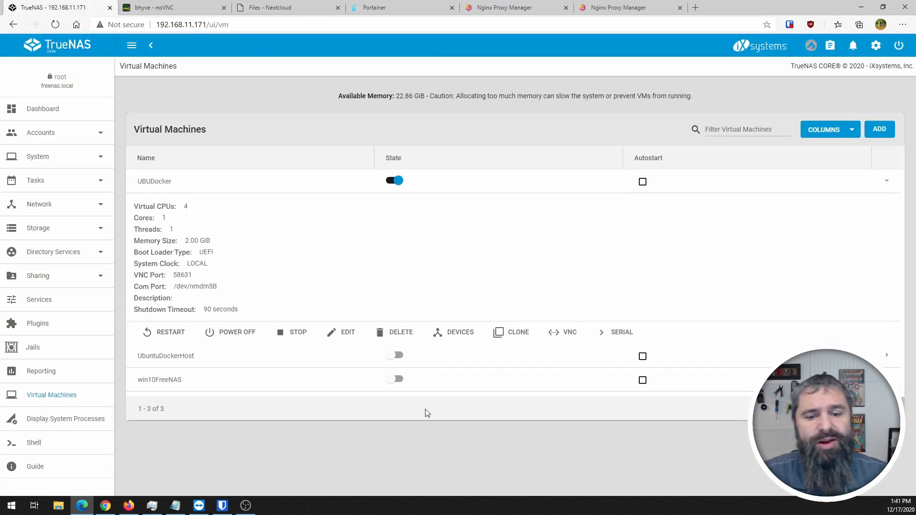
{"action": "left_click", "coordinate": [32, 347]}
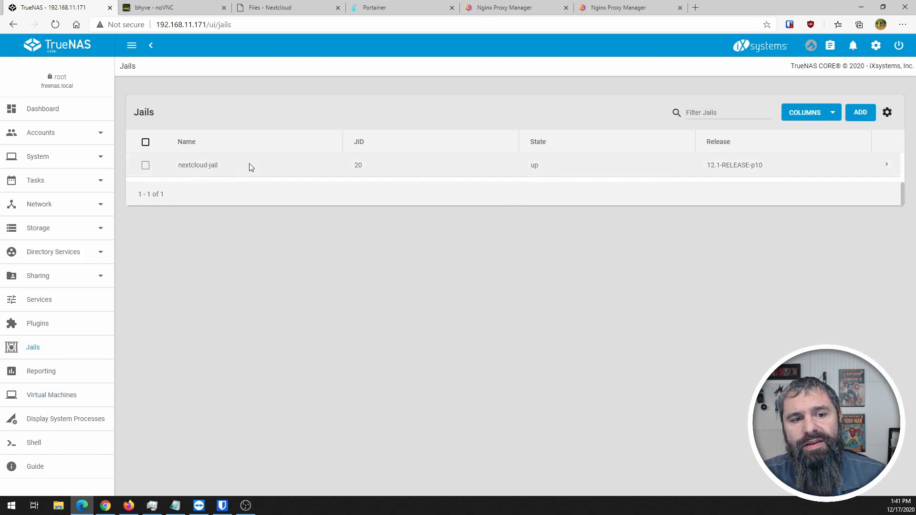
{"action": "left_click", "coordinate": [886, 166]}
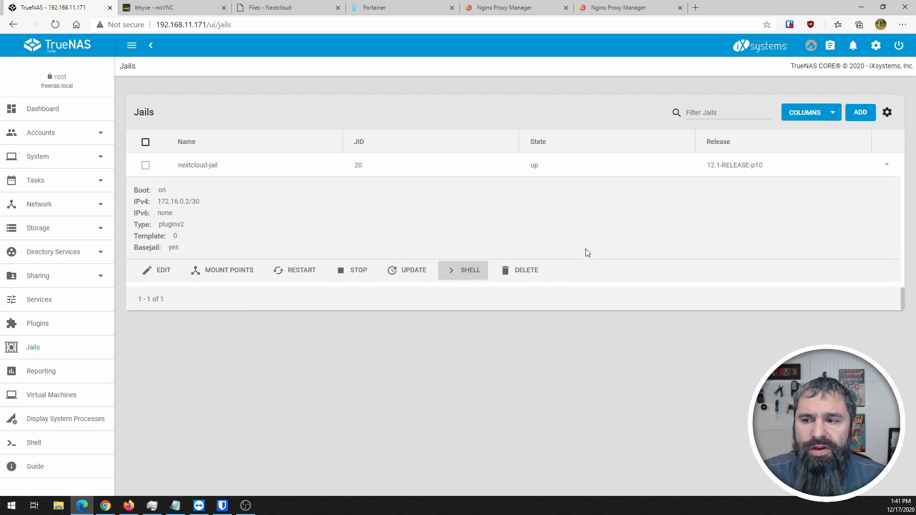
- Open a shell in nextcloud-jail, reset page zoom to 100% and enlarge the terminal font
{"action": "left_click", "coordinate": [474, 270]}
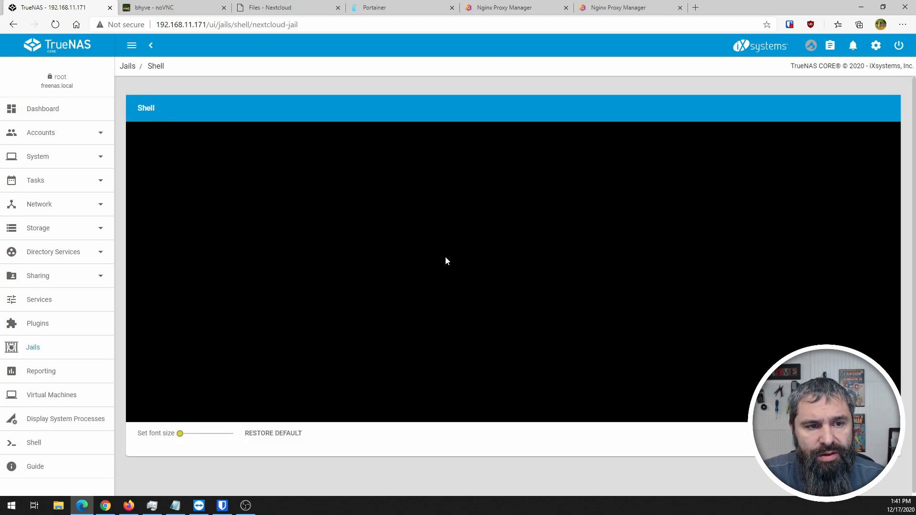
{"action": "key", "text": "ctrl+plus"}
{"action": "key", "text": "ctrl+plus"}
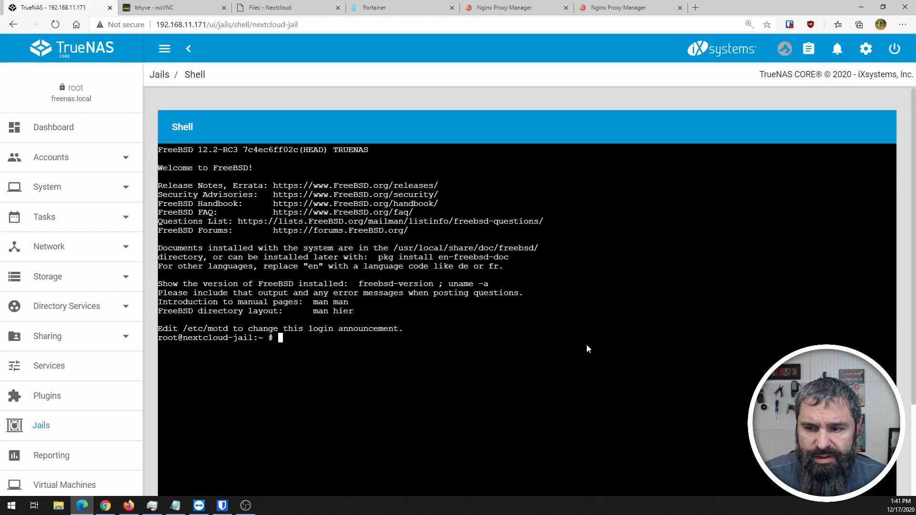
{"action": "scroll", "coordinate": [914, 381], "scroll_direction": "down", "scroll_amount": 2}
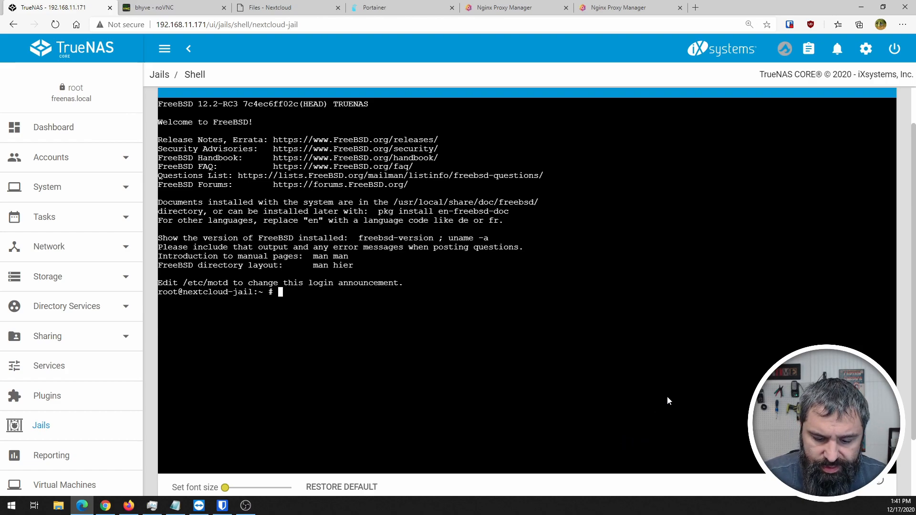
{"action": "key", "text": "ctrl+0"}
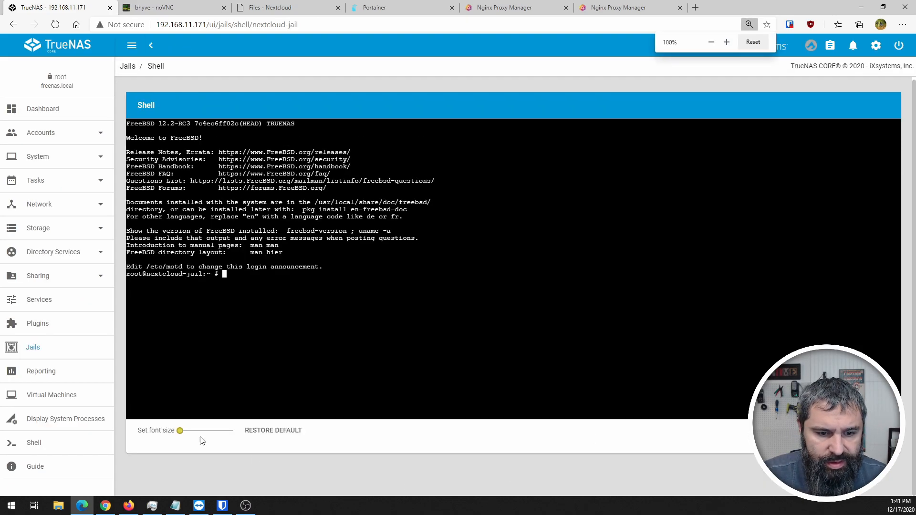
{"action": "left_click_drag", "start_coordinate": [179, 431], "coordinate": [223, 432]}
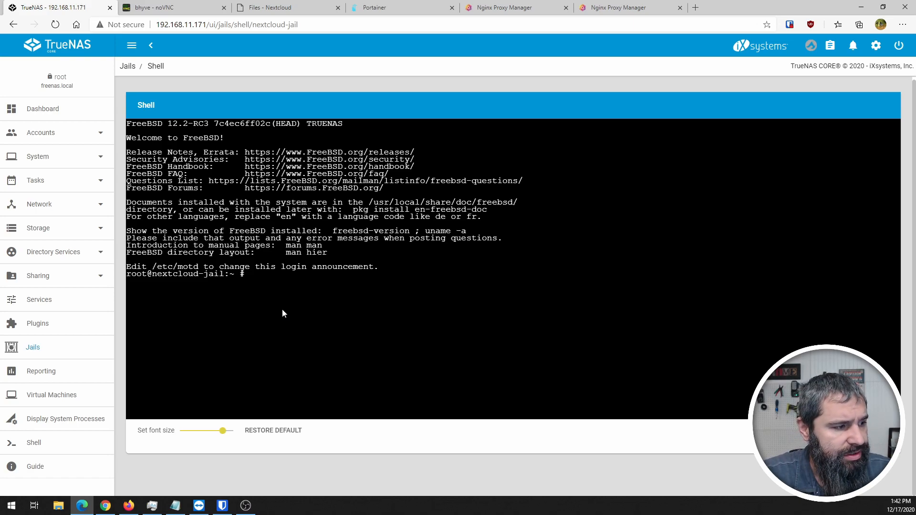
- Run pkg update in the jail, then install the nano package and confirm with y
{"action": "type", "text": "pkg "}
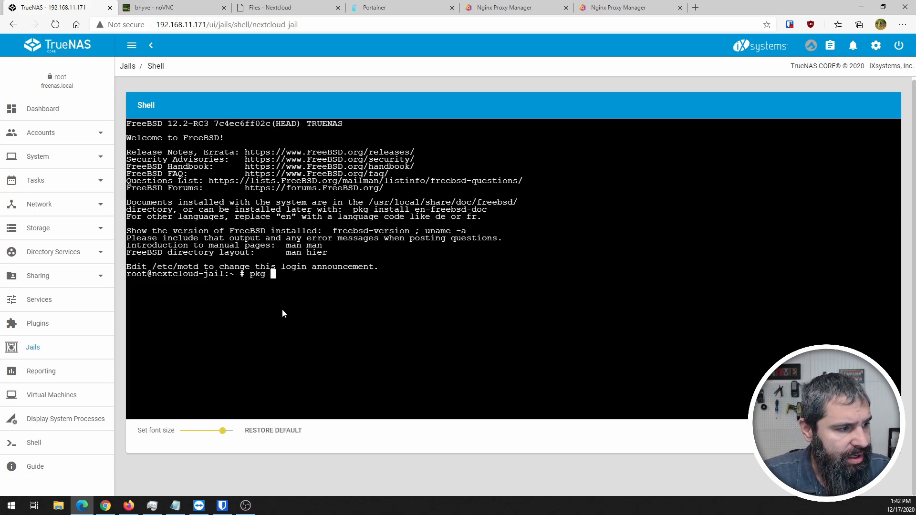
{"action": "type", "text": "update"}
{"action": "key", "text": "Return"}
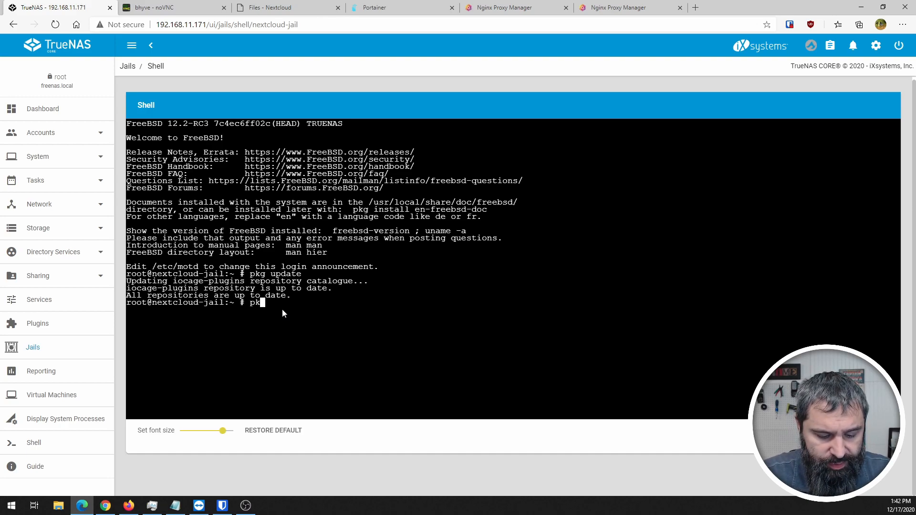
{"action": "type", "text": "all nano"}
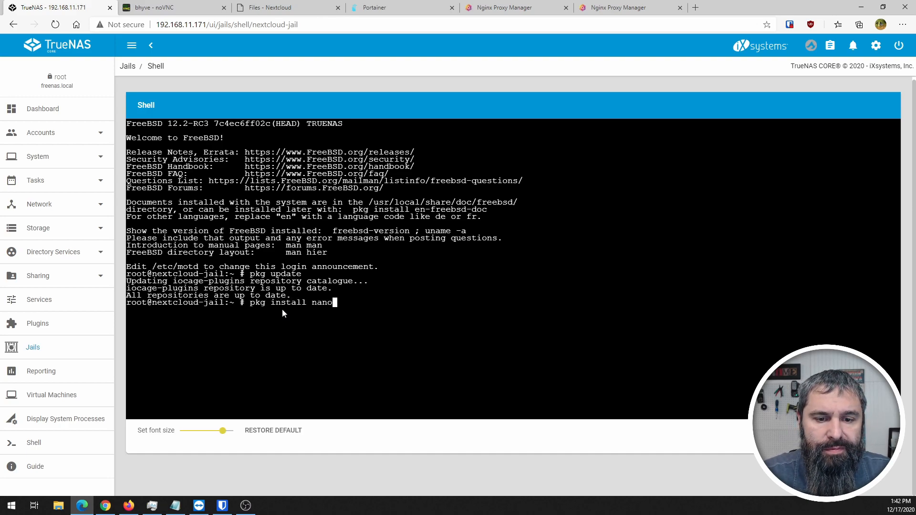
{"action": "key", "text": "Return"}
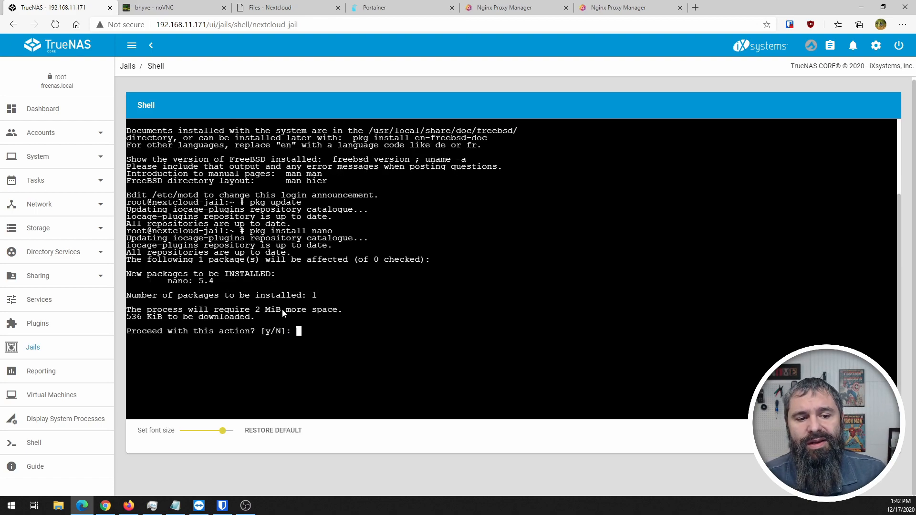
{"action": "type", "text": "y"}
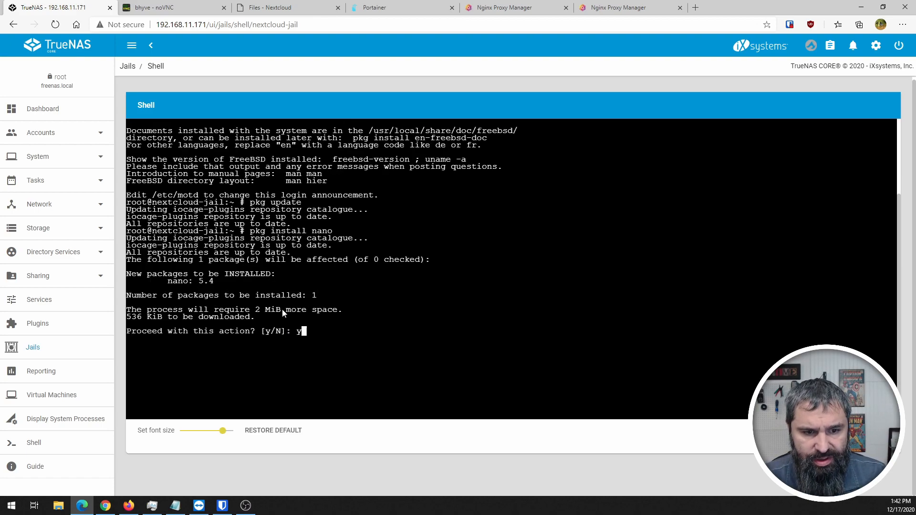
{"action": "key", "text": "Return"}
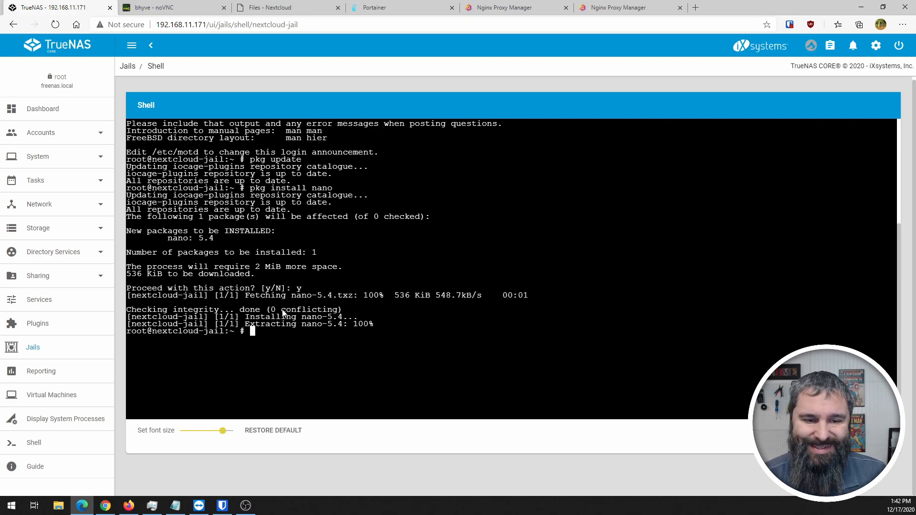
{"action": "type", "text": "cd /"}
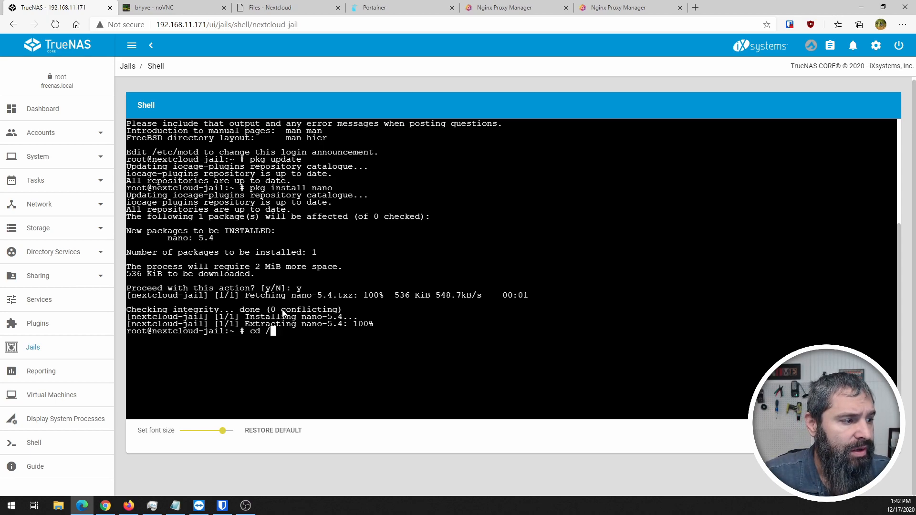
{"action": "type", "text": "usr"}
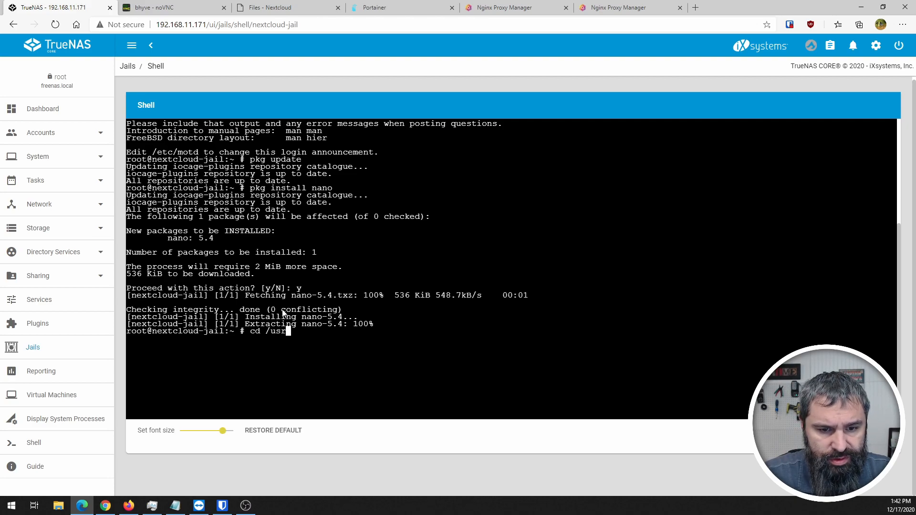
{"action": "type", "text": "/local/www/"}
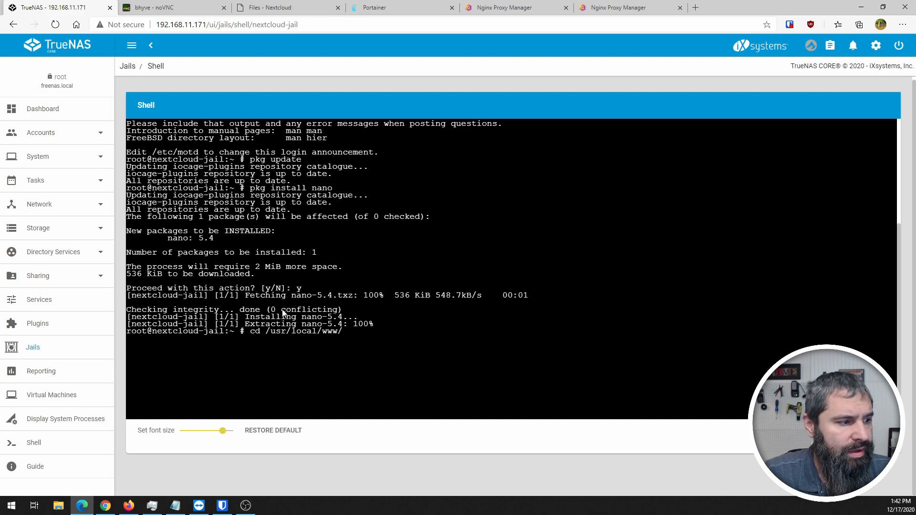
{"action": "type", "text": "nextc"}
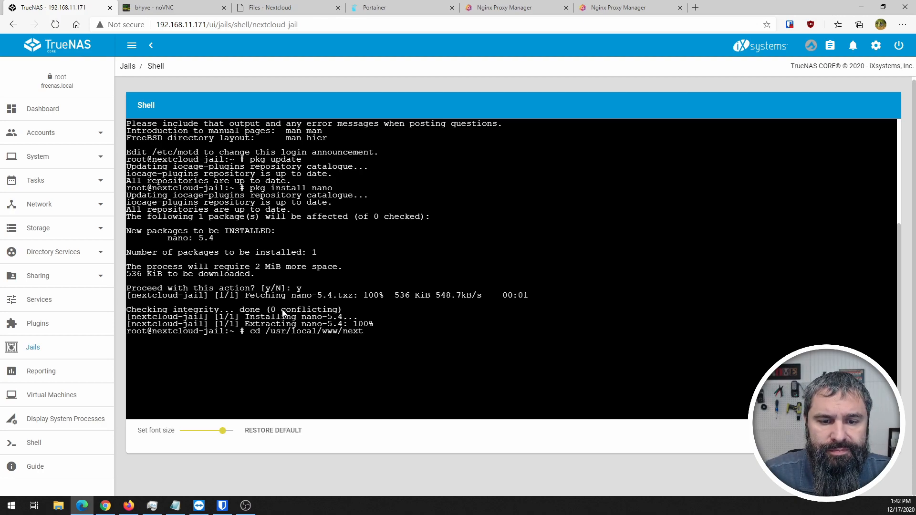
- Change into /usr/local/www/nextcloud/config and list its files, showing config.php
{"action": "key", "text": "Tab"}
{"action": "type", "text": "con"}
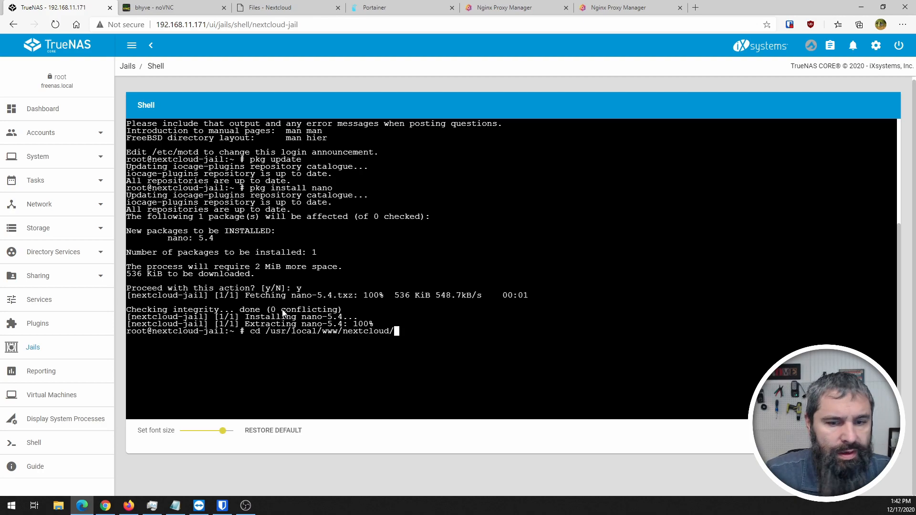
{"action": "type", "text": "fi"}
{"action": "key", "text": "Tab"}
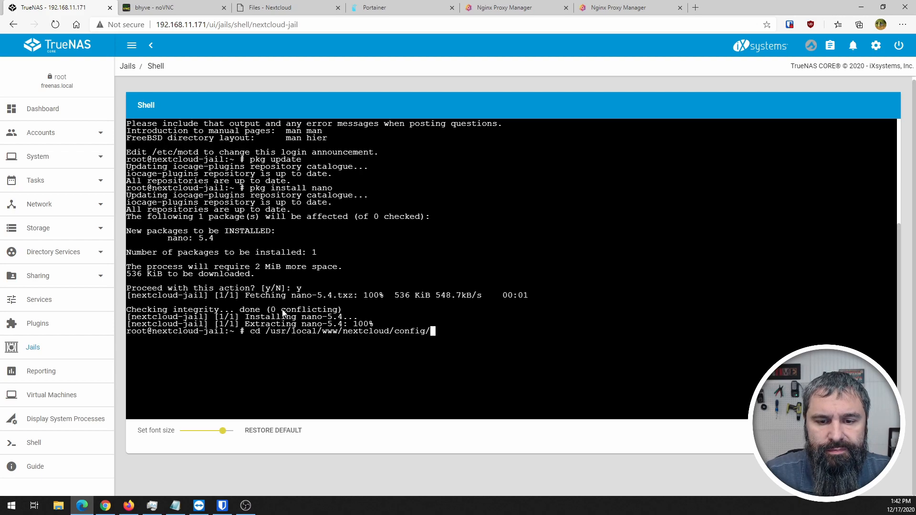
{"action": "key", "text": "BackSpace"}
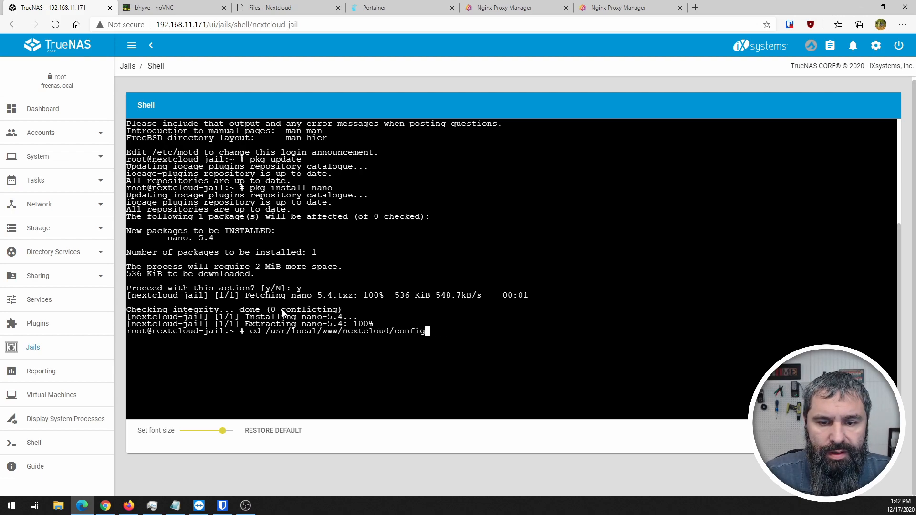
{"action": "type", "text": "/"}
{"action": "key", "text": "Return"}
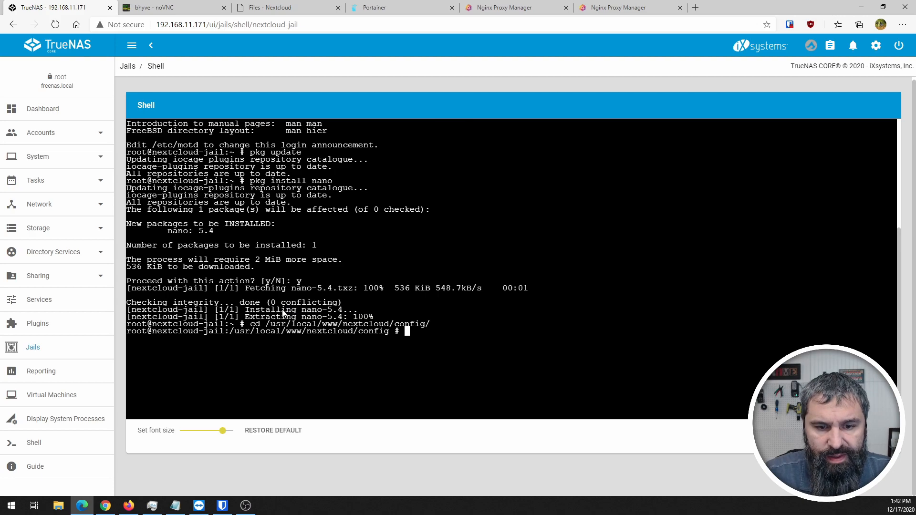
{"action": "type", "text": "ls"}
{"action": "key", "text": "Return"}
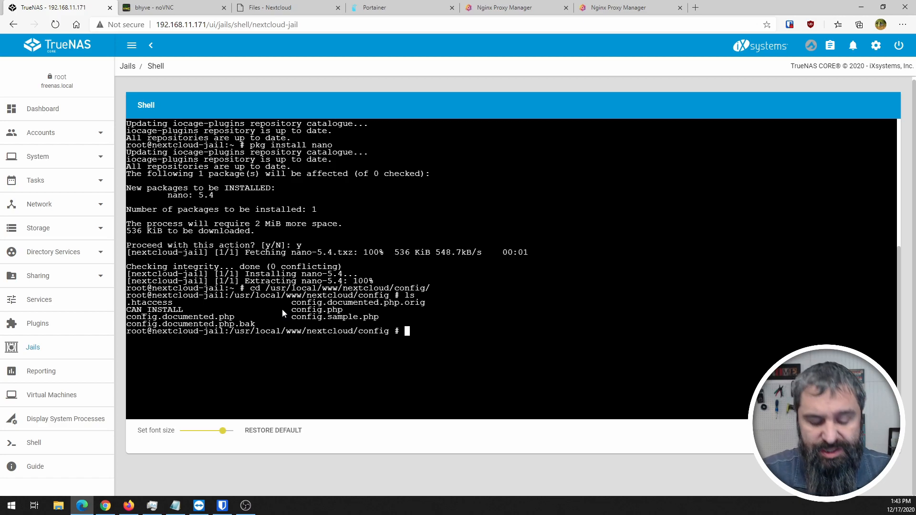
{"action": "type", "text": "nano config.php"}
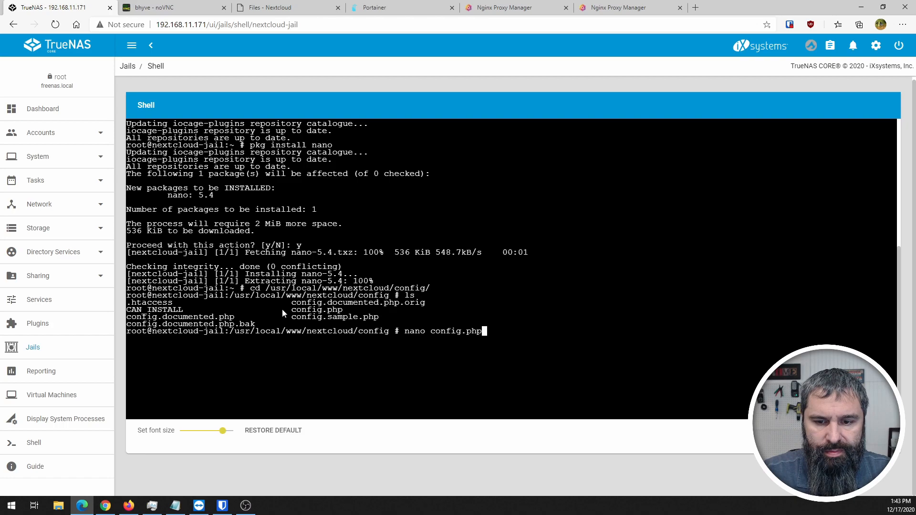
- Open config.php in nano and add 2 => 'beaker.itservicestcharlemo.com' after the 192.168.11.171 trusted domain
{"action": "key", "text": "Return"}
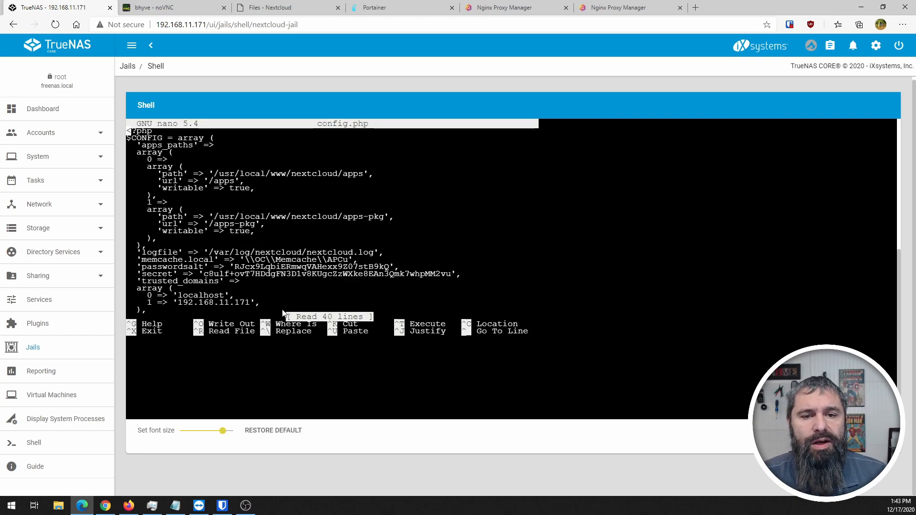
{"action": "key", "text": "Down"}
{"action": "key", "text": "Down"}
{"action": "key", "text": "Down"}
{"action": "key", "text": "Down"}
{"action": "key", "text": "Down"}
{"action": "key", "text": "Down"}
{"action": "key", "text": "Down"}
{"action": "key", "text": "Down"}
{"action": "key", "text": "Down"}
{"action": "key", "text": "Down"}
{"action": "key", "text": "Down"}
{"action": "key", "text": "Down"}
{"action": "key", "text": "Down"}
{"action": "key", "text": "Down"}
{"action": "key", "text": "Down"}
{"action": "key", "text": "Down"}
{"action": "key", "text": "Down"}
{"action": "key", "text": "Down"}
{"action": "key", "text": "Down"}
{"action": "key", "text": "Down"}
{"action": "key", "text": "Down"}
{"action": "key", "text": "Down"}
{"action": "key", "text": "Down"}
{"action": "key", "text": "Down"}
{"action": "key", "text": "Down"}
{"action": "key", "text": "Down"}
{"action": "key", "text": "Down"}
{"action": "key", "text": "Down"}
{"action": "key", "text": "Up"}
{"action": "key", "text": "Up"}
{"action": "key", "text": "Up"}
{"action": "key", "text": "Up"}
{"action": "key", "text": "Up"}
{"action": "key", "text": "Up"}
{"action": "key", "text": "Up"}
{"action": "key", "text": "Up"}
{"action": "key", "text": "Up"}
{"action": "key", "text": "Up"}
{"action": "key", "text": "Up"}
{"action": "key", "text": "Right"}
{"action": "key", "text": "Right"}
{"action": "key", "text": "Right"}
{"action": "key", "text": "Right"}
{"action": "key", "text": "Right"}
{"action": "key", "text": "Right"}
{"action": "key", "text": "Right"}
{"action": "key", "text": "Right"}
{"action": "key", "text": "Right"}
{"action": "key", "text": "Right"}
{"action": "key", "text": "Right"}
{"action": "key", "text": "Right"}
{"action": "key", "text": "Right"}
{"action": "key", "text": "Right"}
{"action": "key", "text": "Right"}
{"action": "key", "text": "Right"}
{"action": "key", "text": "Right"}
{"action": "key", "text": "Right"}
{"action": "key", "text": "Right"}
{"action": "key", "text": "Right"}
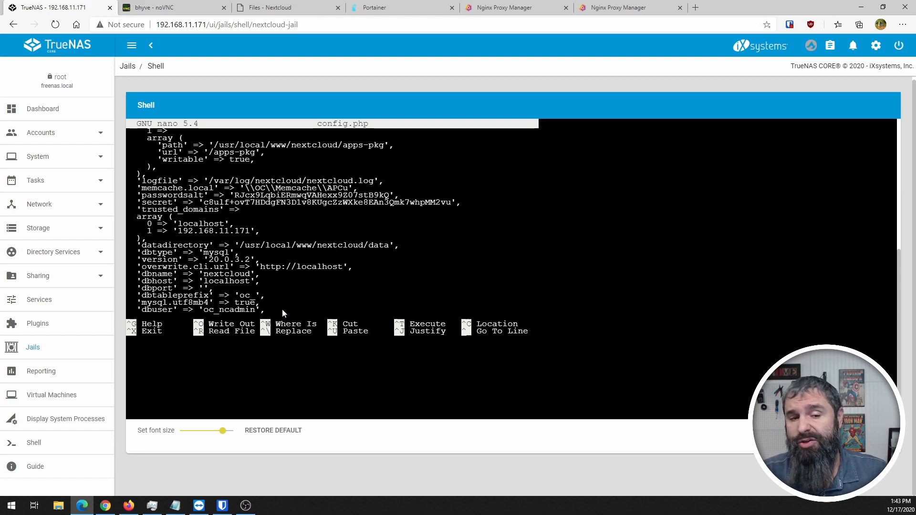
{"action": "key", "text": "Return"}
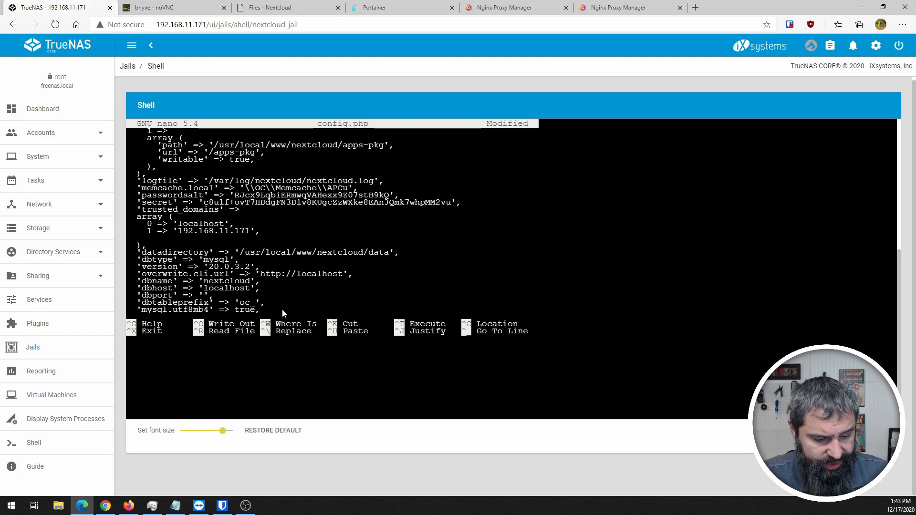
{"action": "type", "text": "2 => '"}
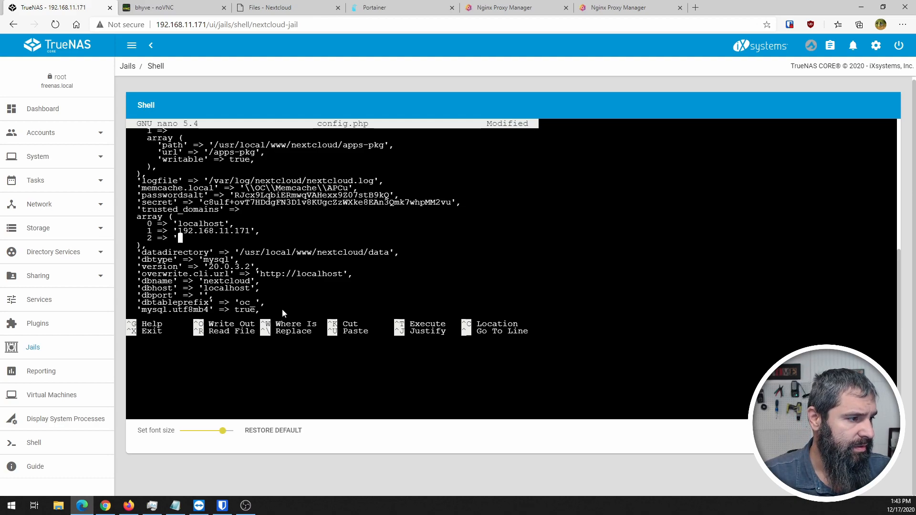
{"action": "type", "text": "beaker"}
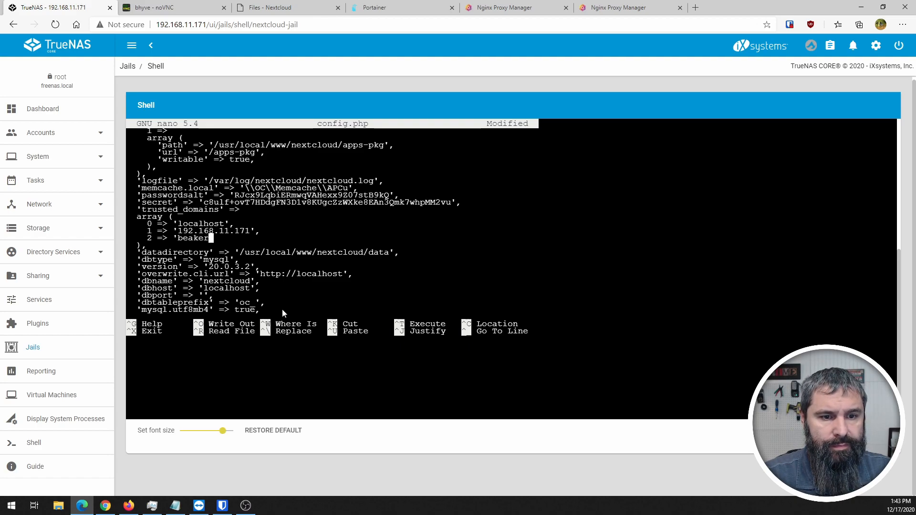
{"action": "type", "text": "."}
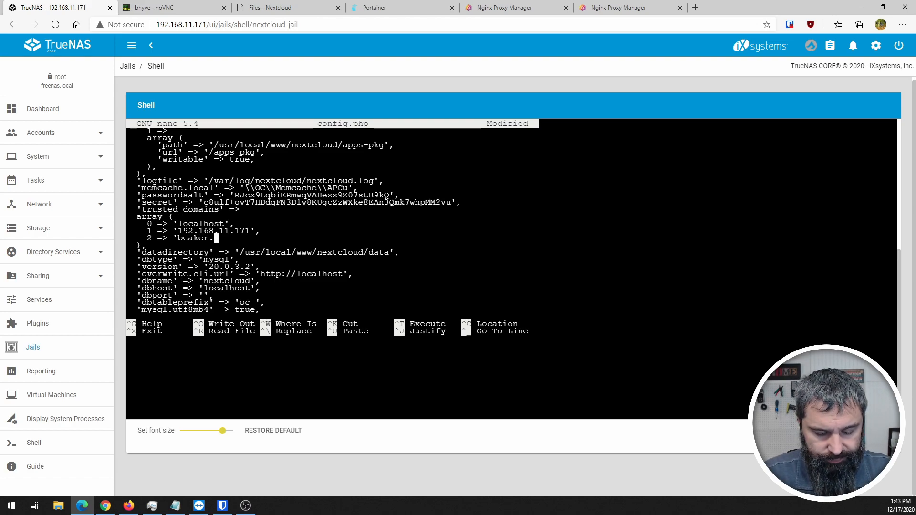
{"action": "type", "text": "is"}
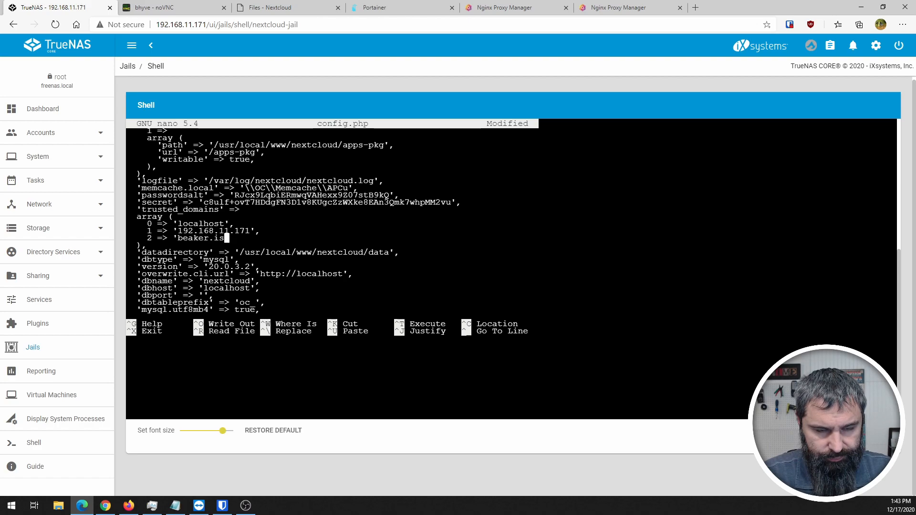
{"action": "key", "text": "BackSpace"}
{"action": "type", "text": "tser"}
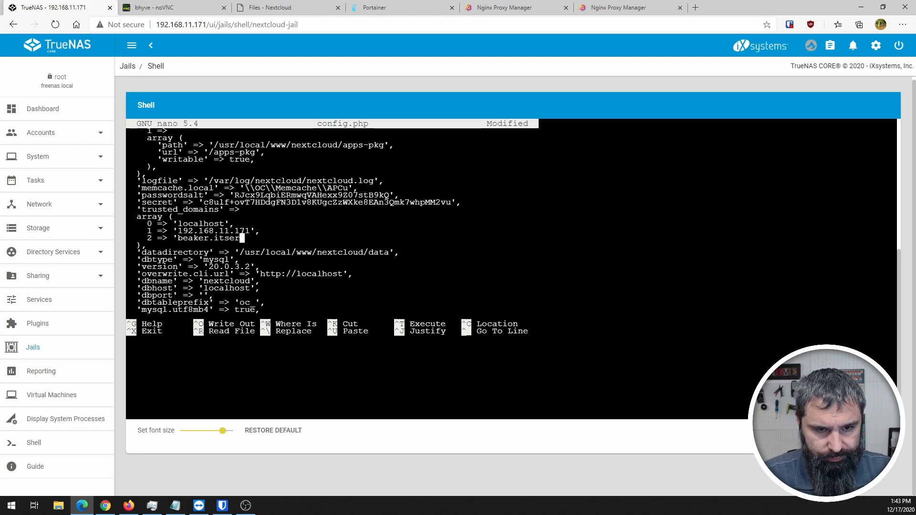
{"action": "type", "text": "vicestc"}
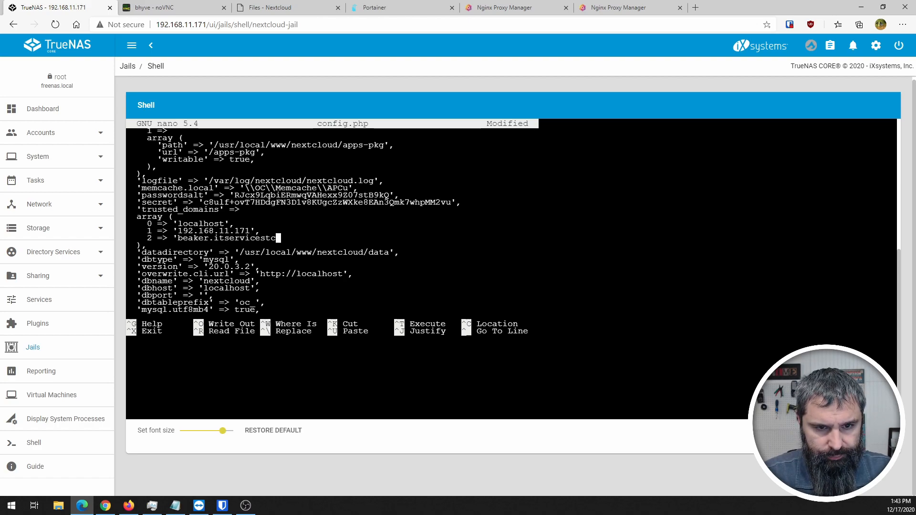
{"action": "type", "text": "harlemo."}
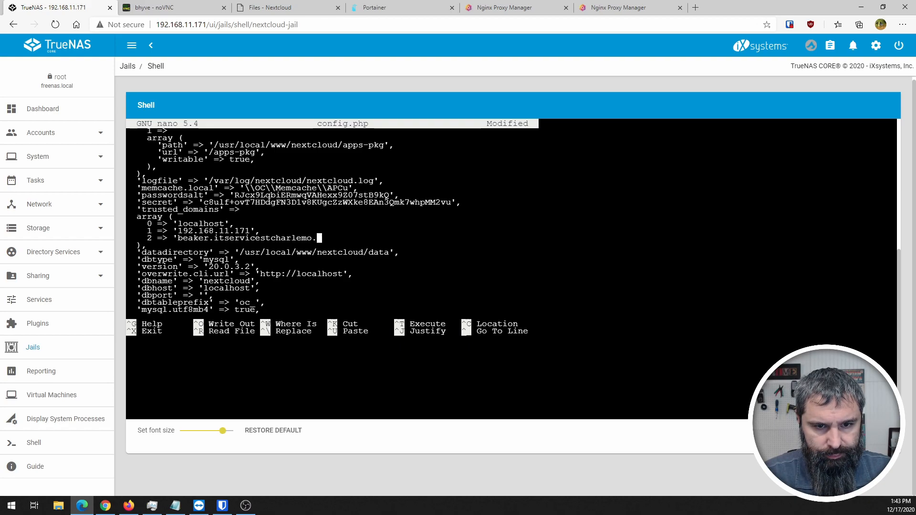
{"action": "type", "text": "com',"}
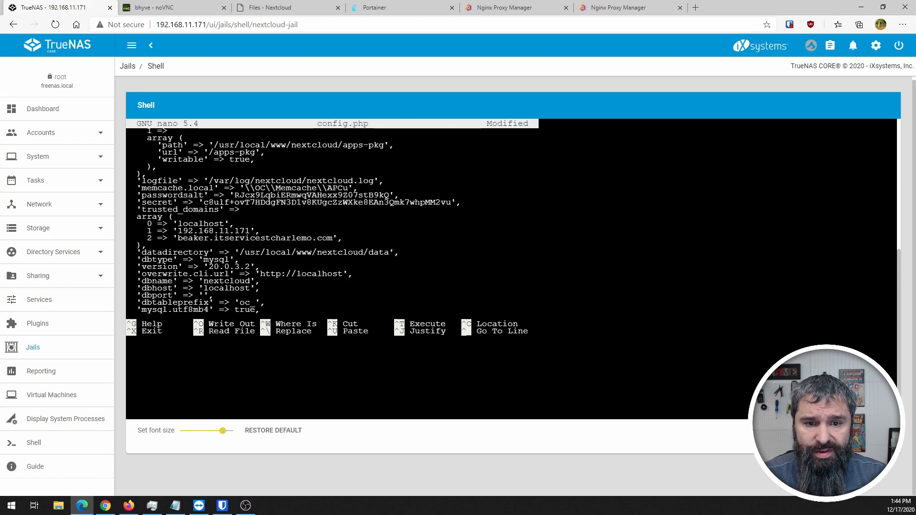
- Insert a new blank line after the instanceid entry
{"action": "key", "text": "Down"}
{"action": "key", "text": "Down"}
{"action": "key", "text": "Down"}
{"action": "key", "text": "Down"}
{"action": "key", "text": "Down"}
{"action": "key", "text": "Down"}
{"action": "key", "text": "Down"}
{"action": "key", "text": "Down"}
{"action": "key", "text": "Down"}
{"action": "key", "text": "Down"}
{"action": "key", "text": "Down"}
{"action": "key", "text": "Down"}
{"action": "key", "text": "Down"}
{"action": "key", "text": "Down"}
{"action": "key", "text": "Down"}
{"action": "key", "text": "Down"}
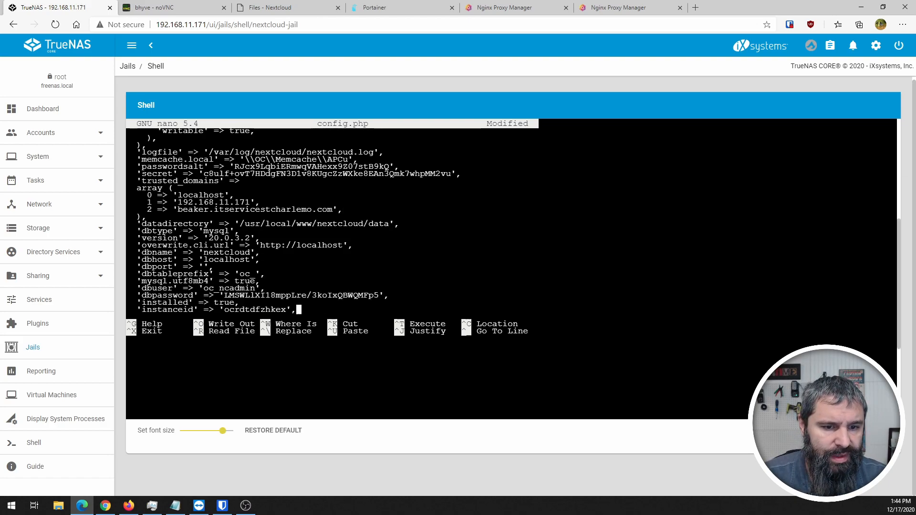
{"action": "key", "text": "Up"}
{"action": "key", "text": "Up"}
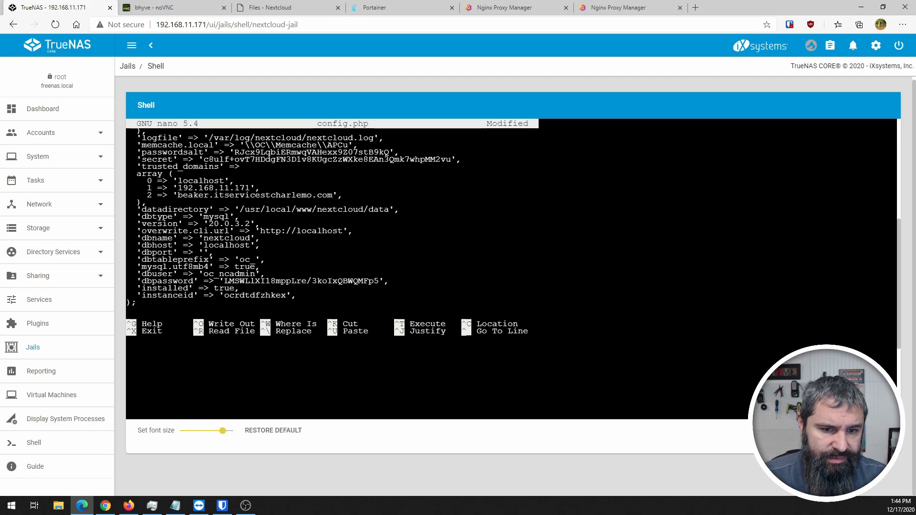
{"action": "key", "text": "Return"}
- Type 'trusted_proxies' => ['192.168.11.203'], on the new config.php line
{"action": "type", "text": "'"}
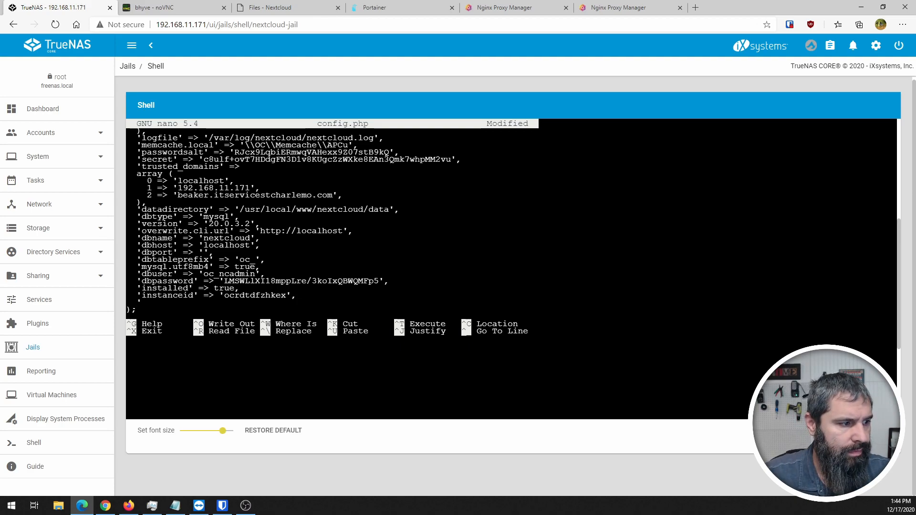
{"action": "type", "text": "trusted"}
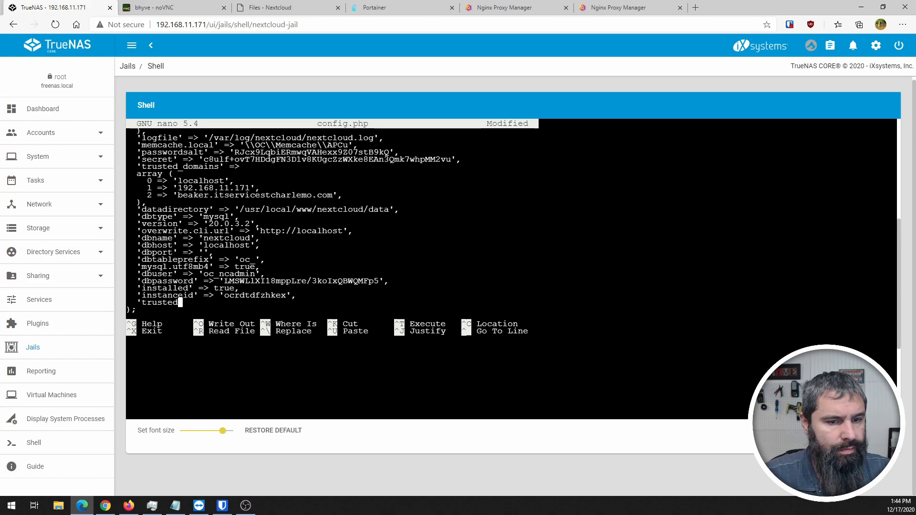
{"action": "type", "text": "_pr"}
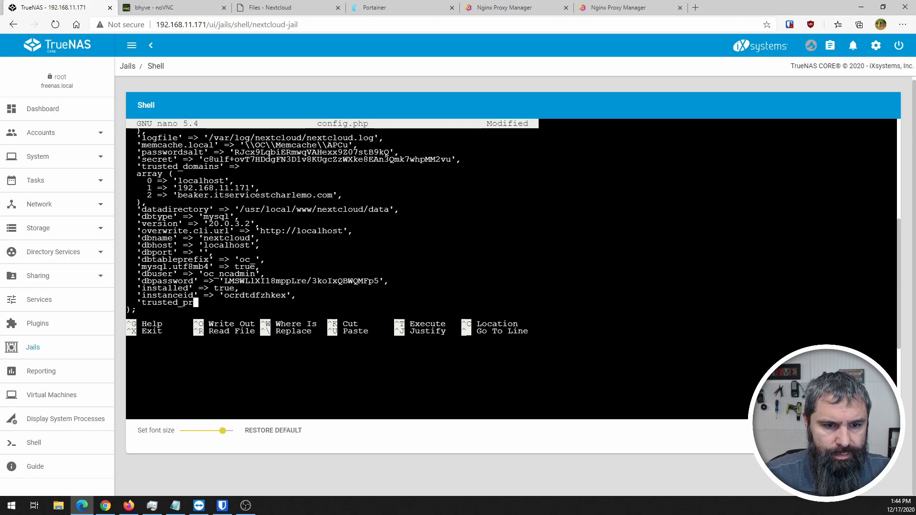
{"action": "type", "text": "oxie"}
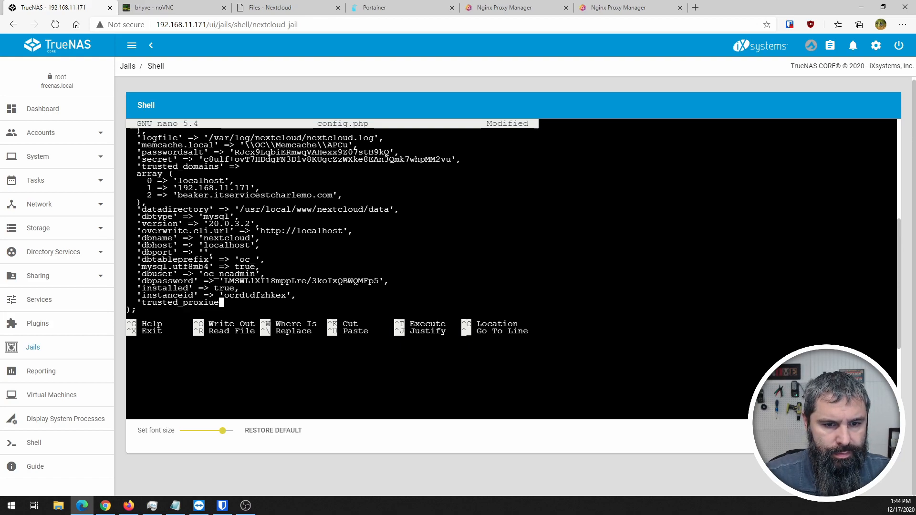
{"action": "type", "text": "s"}
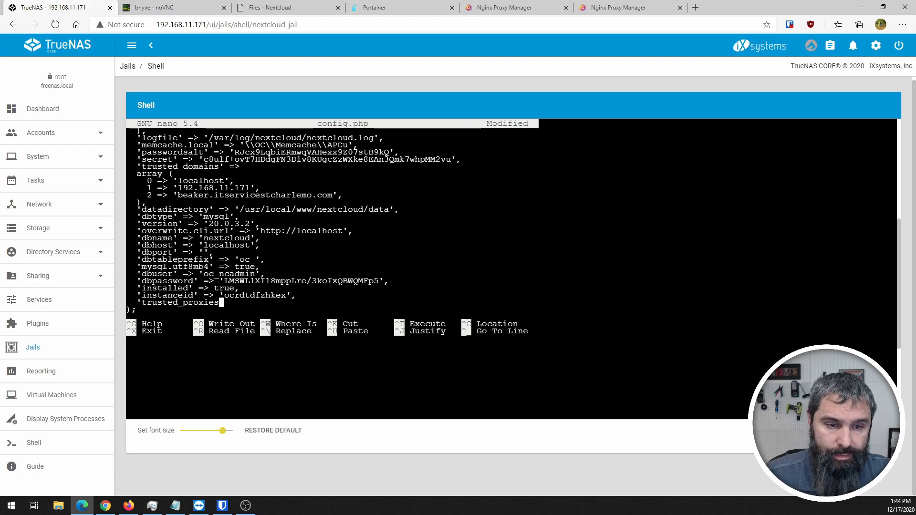
{"action": "type", "text": "' =>"}
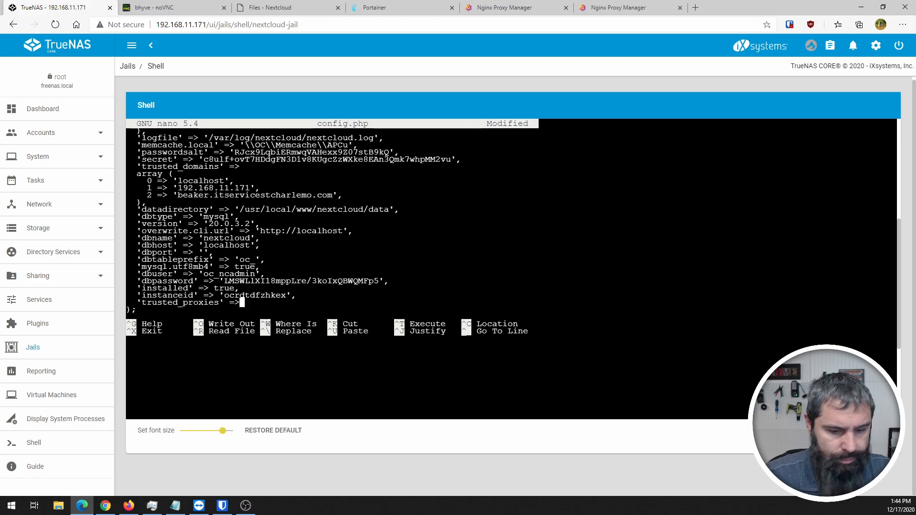
{"action": "type", "text": "['192.168.11."}
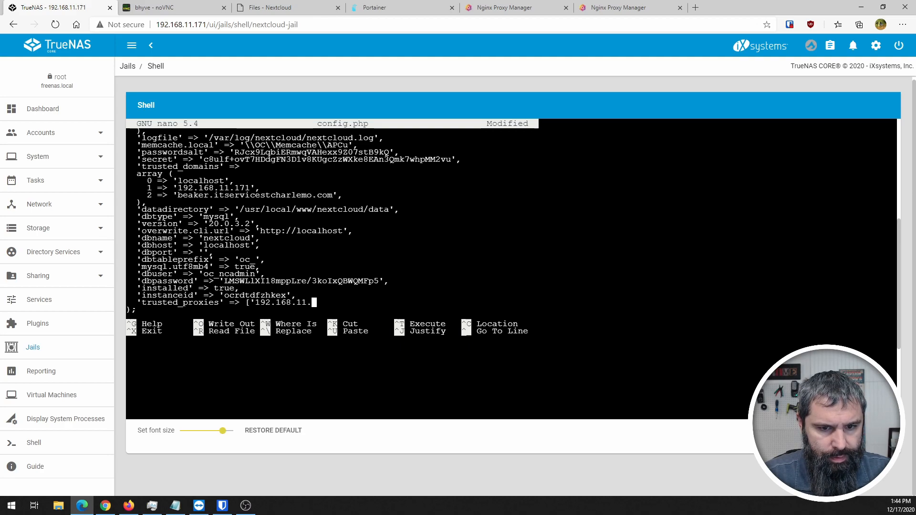
{"action": "type", "text": "203"}
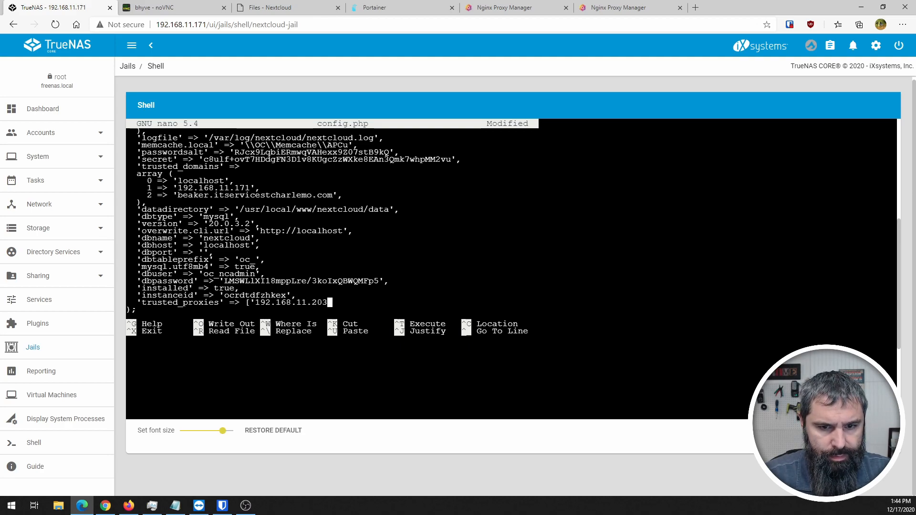
{"action": "type", "text": "'],"}
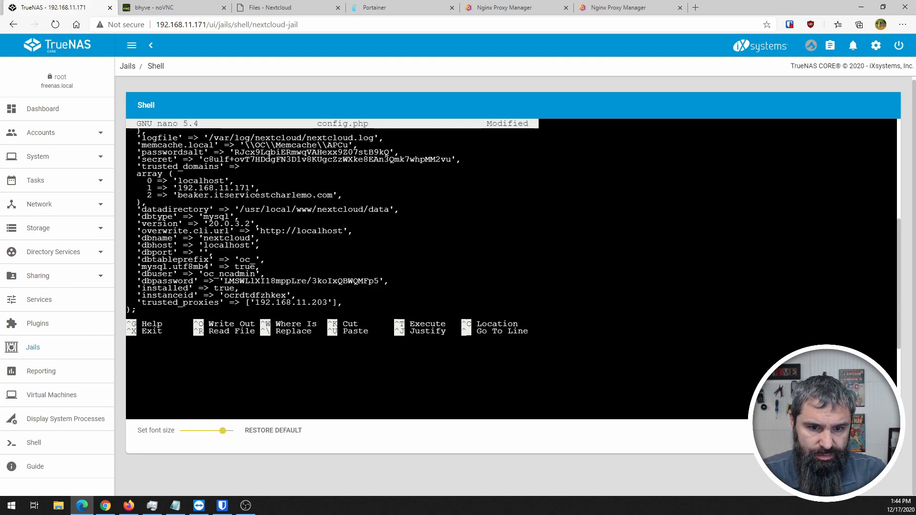
- Confirm the proxy manager's IP is 192.168.11.203 in the Docker host and Portainer tabs
{"action": "left_click", "coordinate": [630, 14]}
{"action": "left_click", "coordinate": [534, 11]}
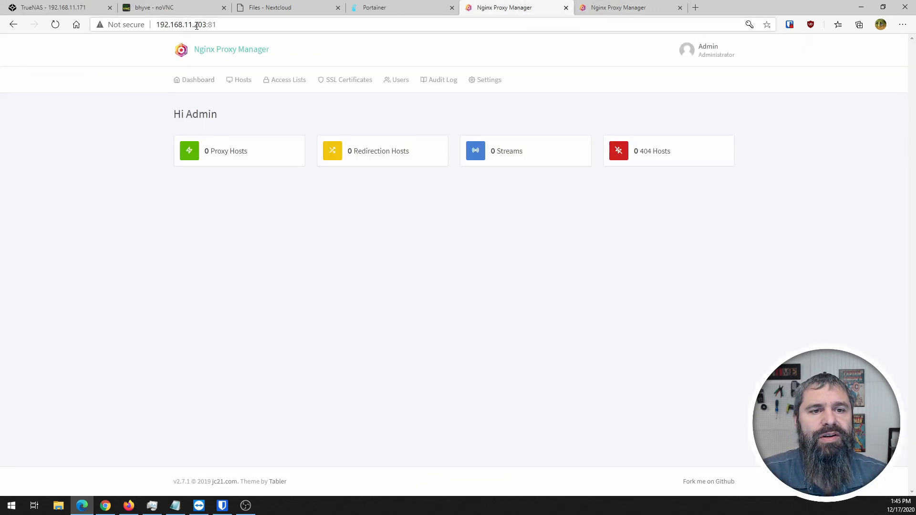
{"action": "left_click_drag", "start_coordinate": [156, 24], "coordinate": [207, 25]}
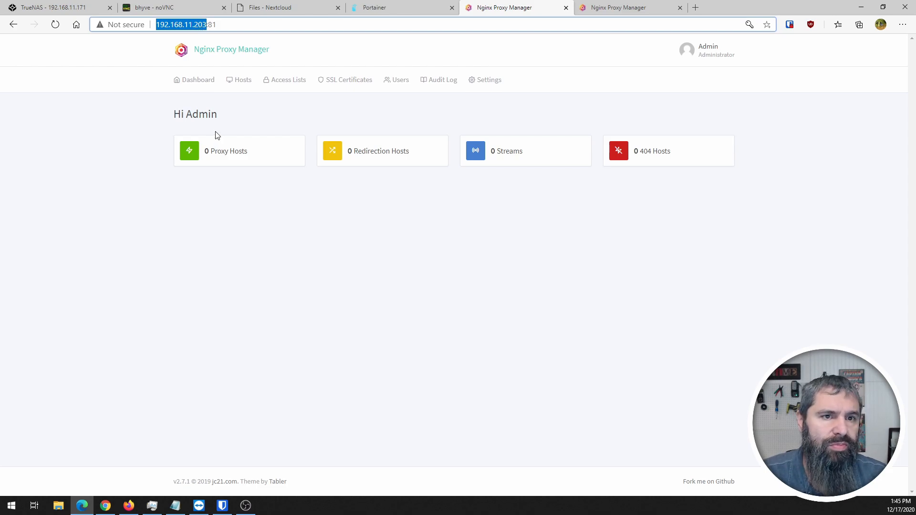
{"action": "left_click", "coordinate": [193, 6]}
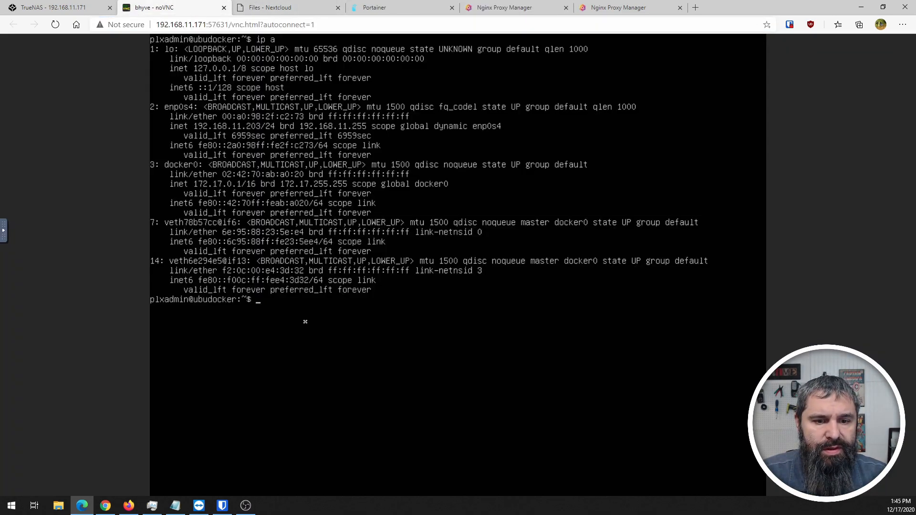
{"action": "left_click", "coordinate": [265, 8]}
{"action": "left_click", "coordinate": [386, 10]}
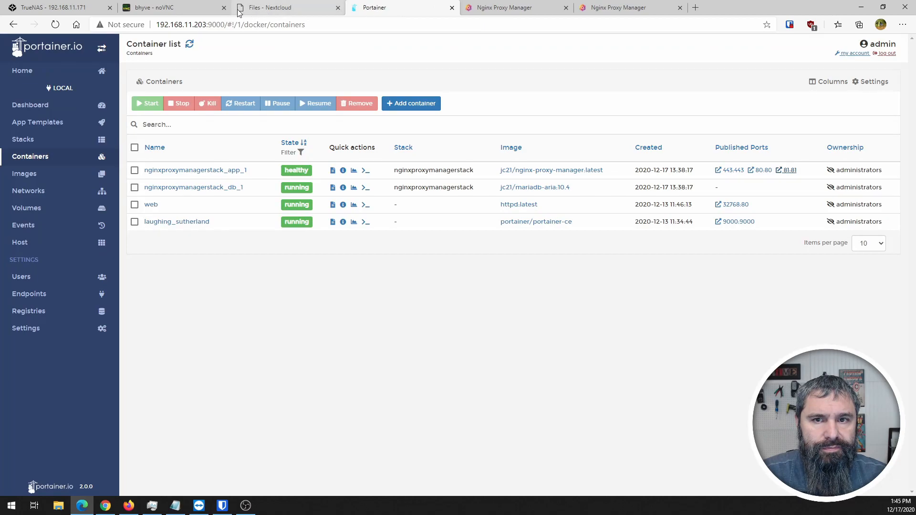
- Save config.php in nano and exit the jail shell
{"action": "left_click", "coordinate": [70, 10]}
{"action": "left_click", "coordinate": [251, 304]}
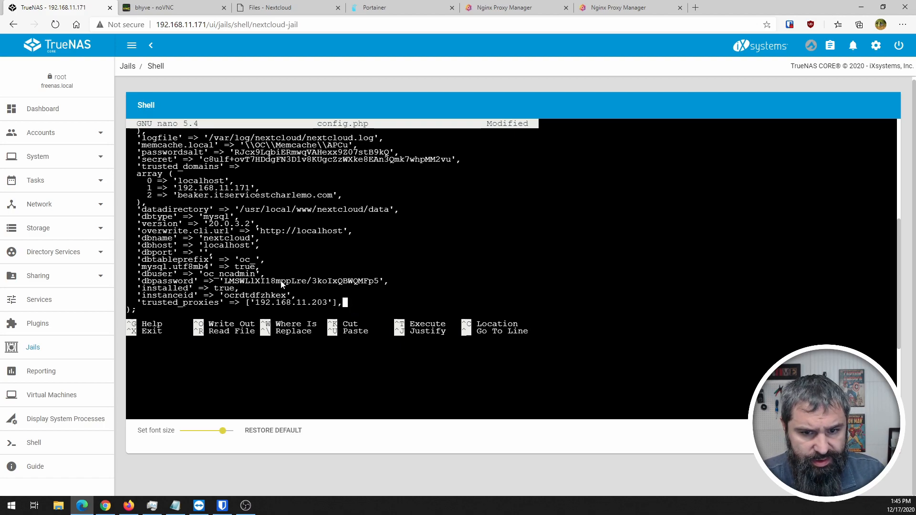
{"action": "key", "text": "ctrl+x"}
{"action": "key", "text": "y"}
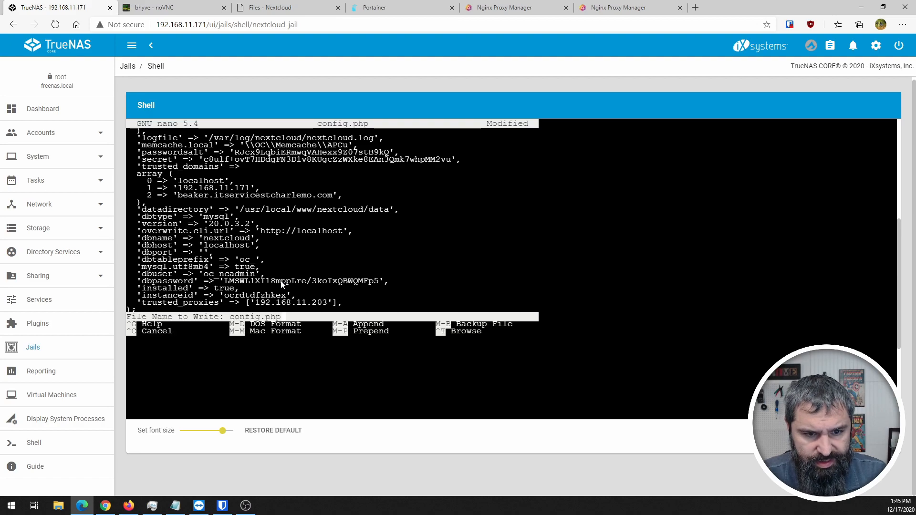
{"action": "key", "text": "Return"}
{"action": "type", "text": "exit"}
{"action": "key", "text": "Return"}
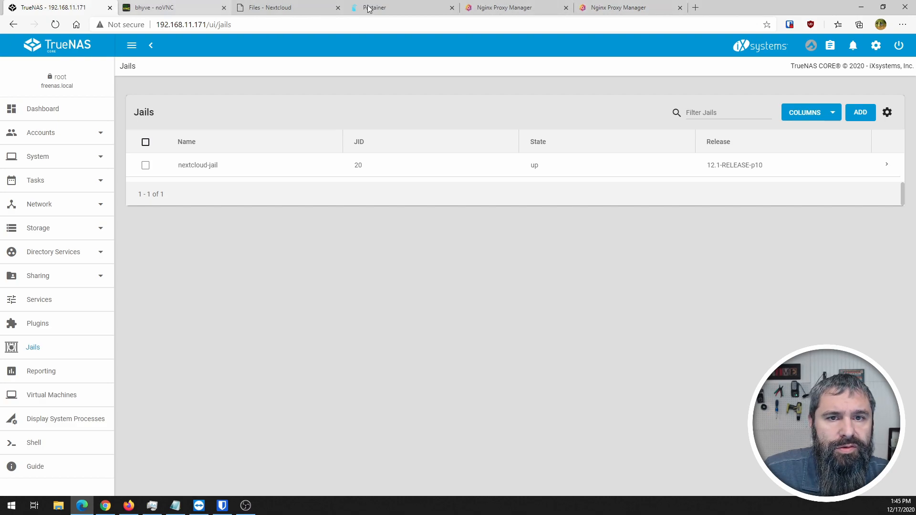
- Reload Nextcloud, then start a new proxy host with domain beaker.itservicestcharlemo.com
{"action": "left_click", "coordinate": [397, 6]}
{"action": "left_click", "coordinate": [277, 6]}
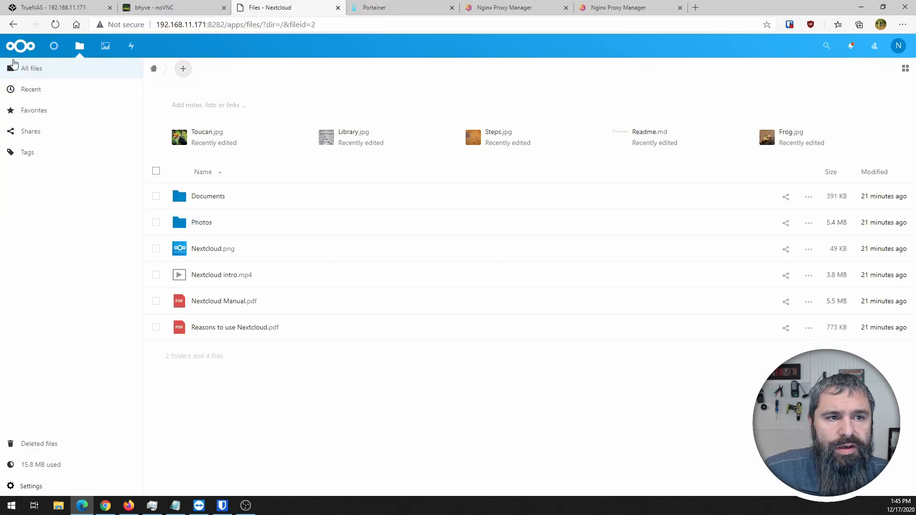
{"action": "left_click", "coordinate": [52, 25]}
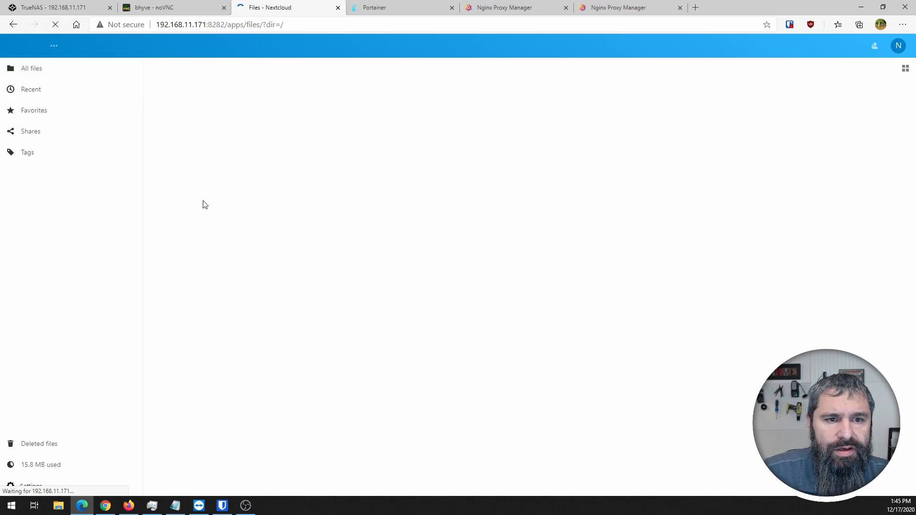
{"action": "left_click", "coordinate": [513, 6]}
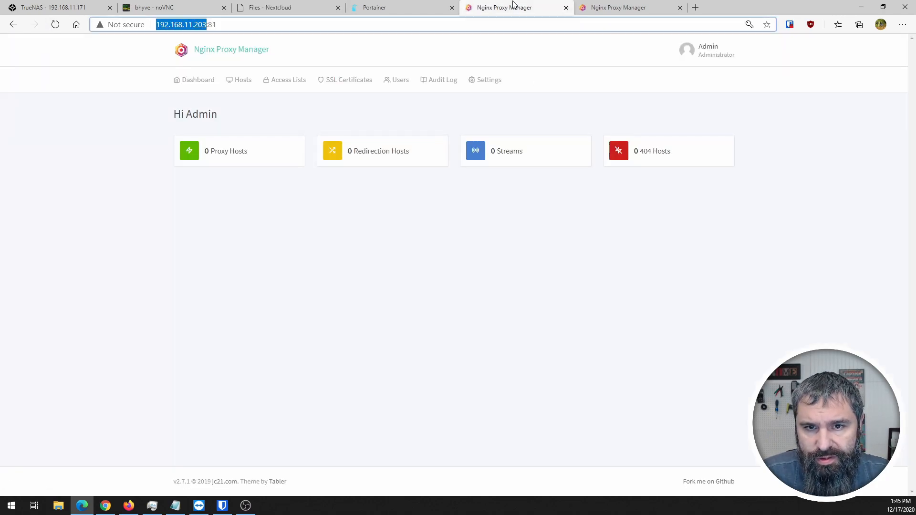
{"action": "left_click", "coordinate": [229, 152]}
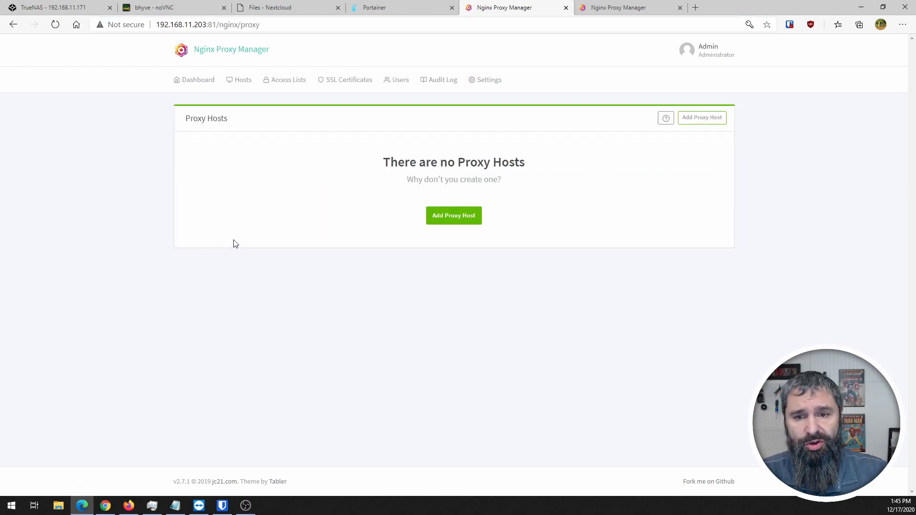
{"action": "left_click", "coordinate": [702, 117]}
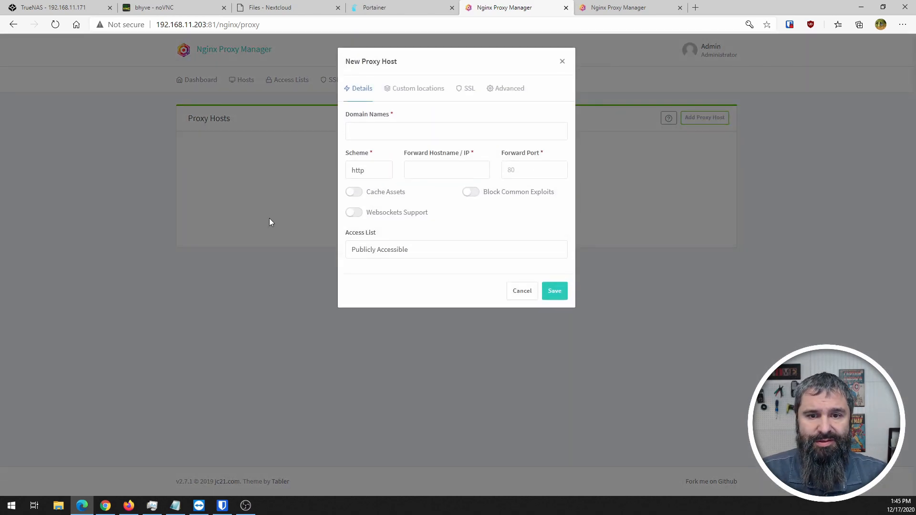
{"action": "left_click", "coordinate": [365, 133]}
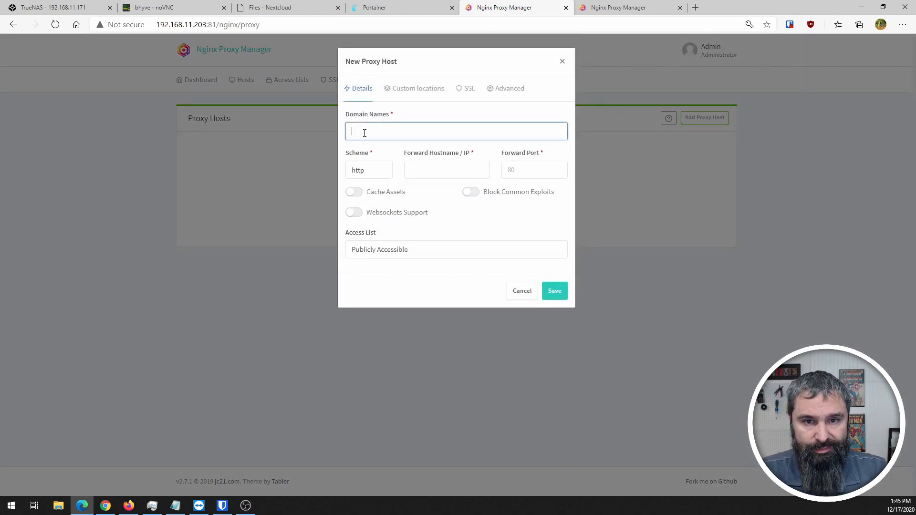
{"action": "type", "text": "beaker.itserc"}
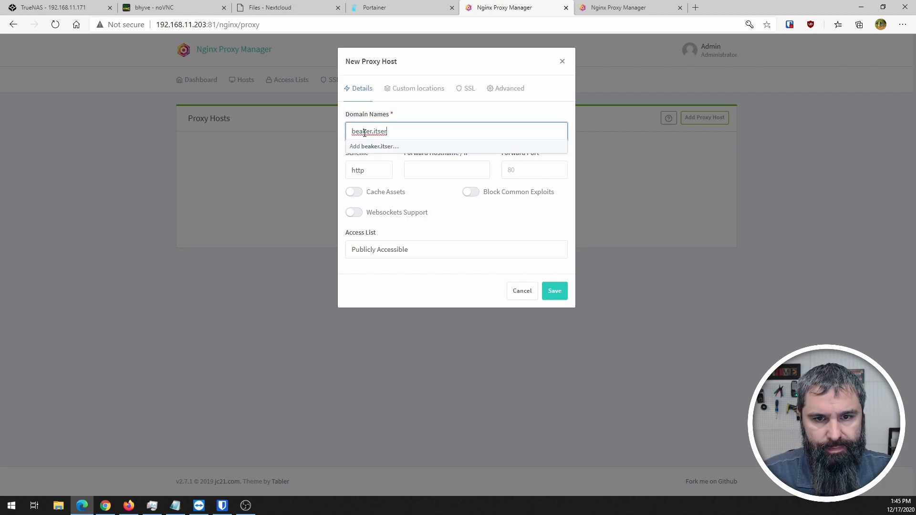
{"action": "type", "text": "vi"}
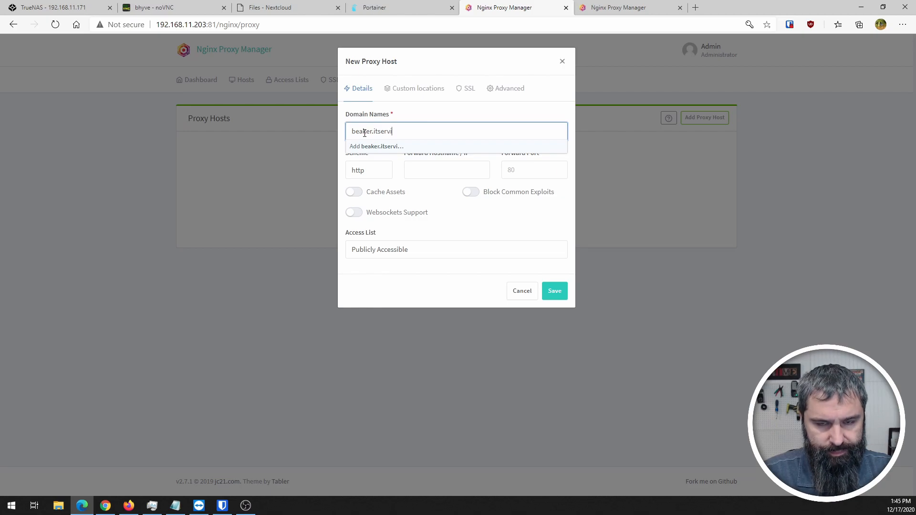
{"action": "type", "text": "cestcharlemo.com"}
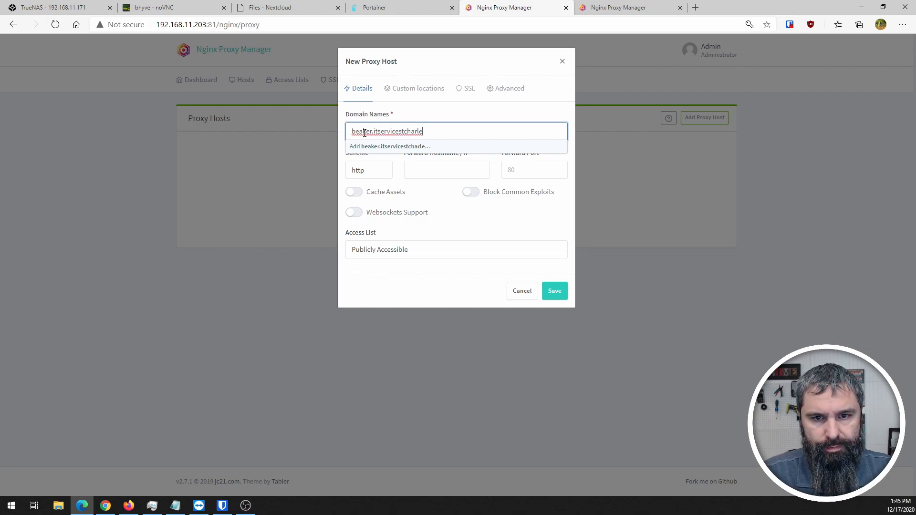
{"action": "left_click", "coordinate": [392, 148]}
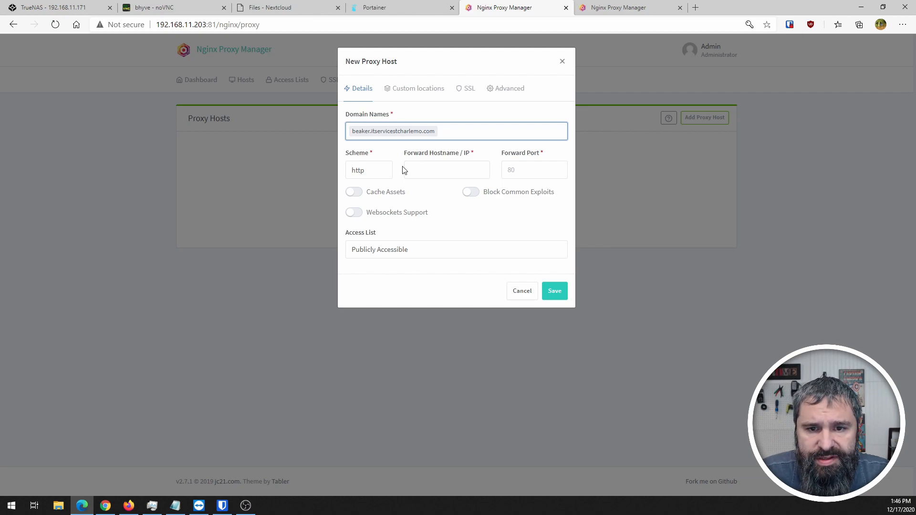
- Set the forward hostname to 192.168.11.171, copied from the Nextcloud address
{"action": "left_click", "coordinate": [291, 7]}
{"action": "left_click", "coordinate": [209, 27]}
{"action": "left_click", "coordinate": [174, 26]}
{"action": "left_click_drag", "start_coordinate": [224, 24], "coordinate": [155, 25]}
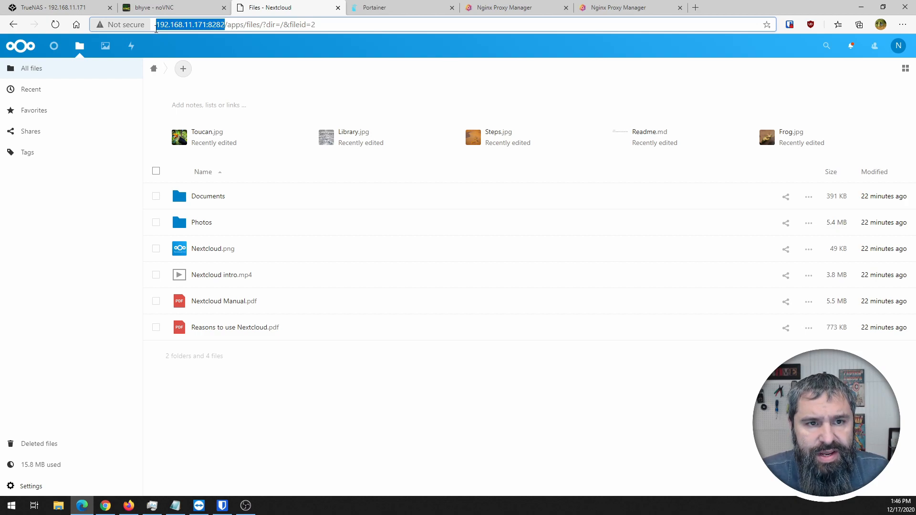
{"action": "left_click", "coordinate": [494, 8]}
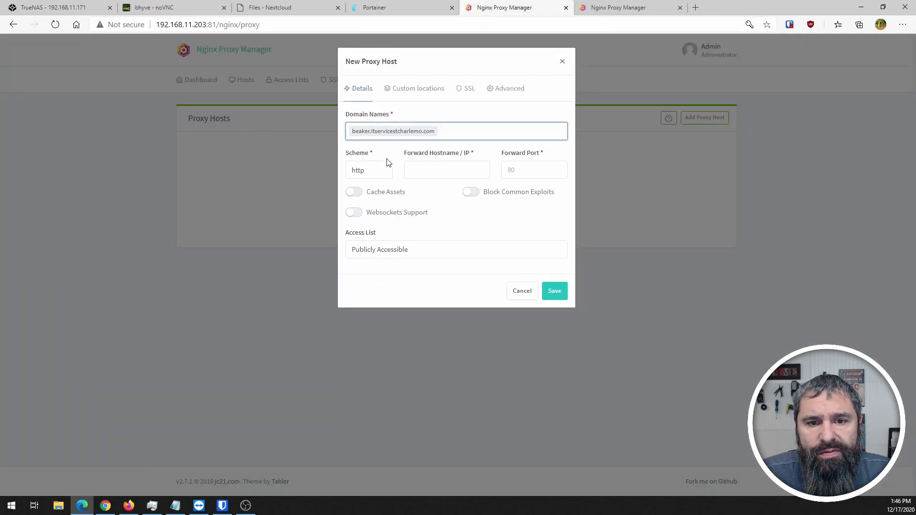
{"action": "left_click", "coordinate": [439, 168]}
{"action": "key", "text": "ctrl+v"}
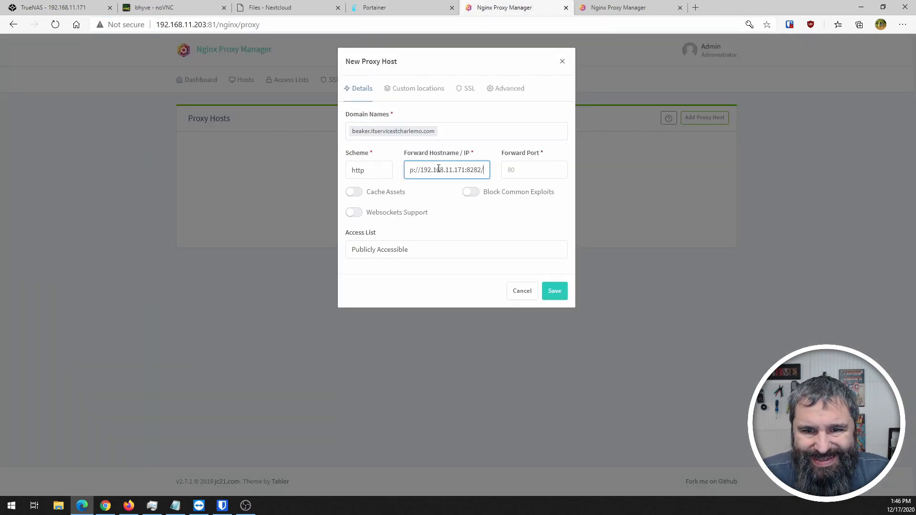
{"action": "key", "text": "BackSpace"}
{"action": "key", "text": "BackSpace"}
{"action": "key", "text": "BackSpace"}
{"action": "key", "text": "BackSpace"}
{"action": "key", "text": "BackSpace"}
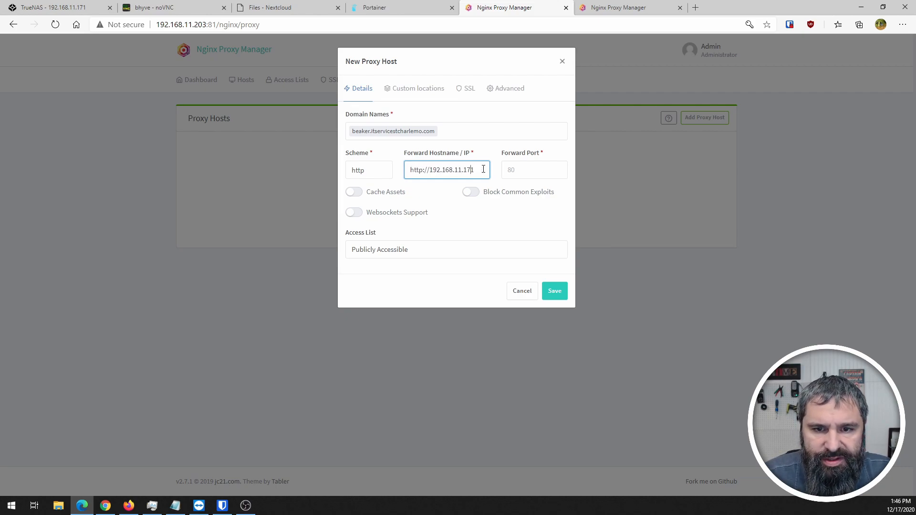
{"action": "key", "text": "BackSpace"}
{"action": "key", "text": "BackSpace"}
{"action": "key", "text": "BackSpace"}
{"action": "key", "text": "BackSpace"}
{"action": "key", "text": "BackSpace"}
{"action": "key", "text": "BackSpace"}
{"action": "key", "text": "BackSpace"}
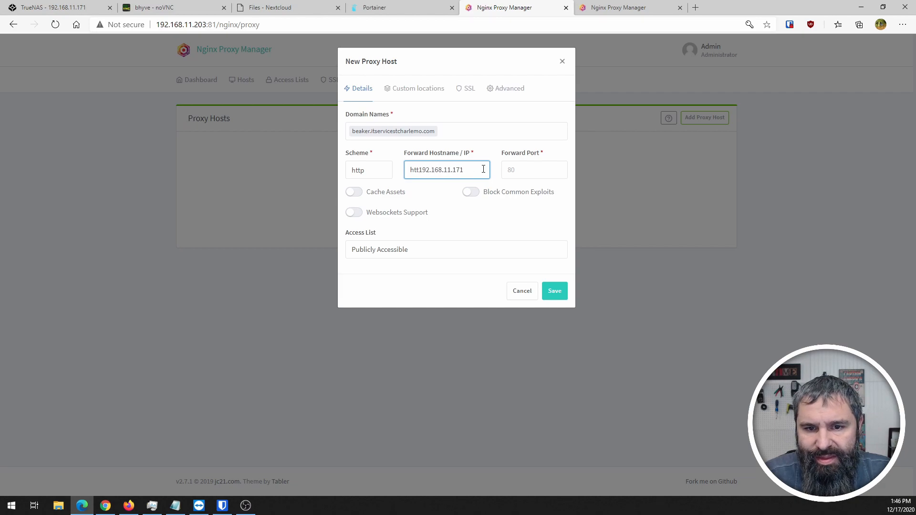
- Keep the scheme as http and set the forward port to 8282
{"action": "left_click", "coordinate": [361, 176]}
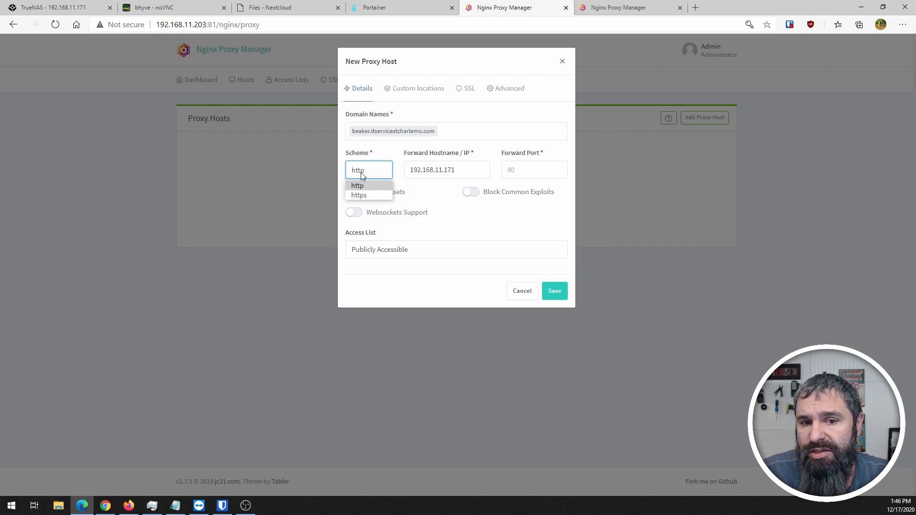
{"action": "left_click", "coordinate": [361, 177]}
{"action": "left_click", "coordinate": [523, 172]}
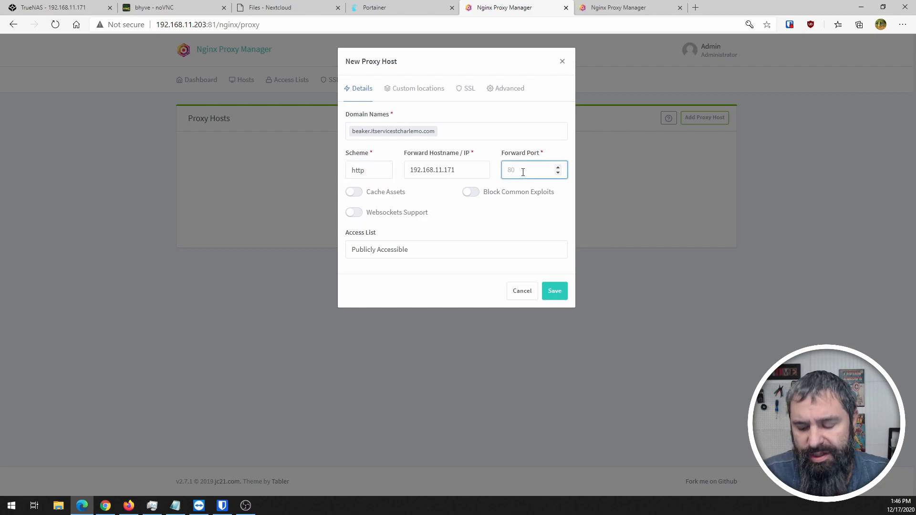
{"action": "type", "text": "8282"}
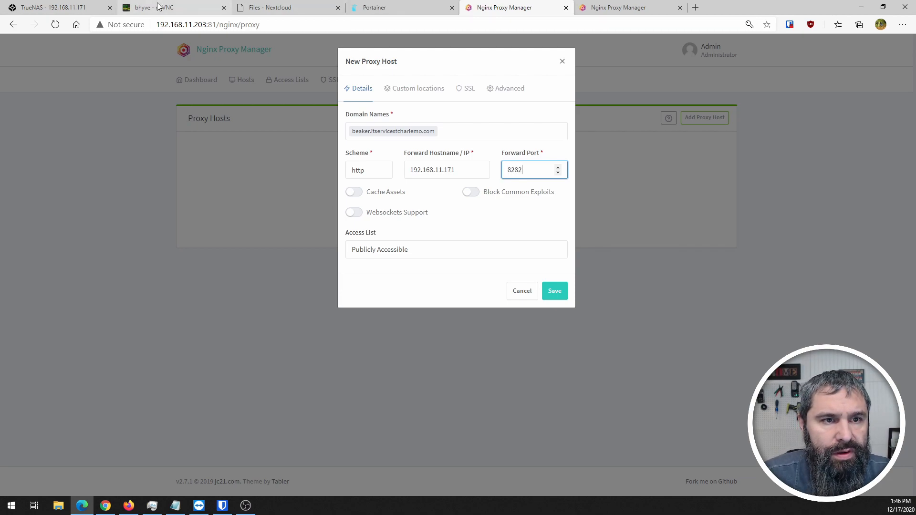
- Enable Websockets Support and keep the host Publicly Accessible
{"action": "left_click", "coordinate": [288, 8]}
{"action": "double_click", "coordinate": [216, 25]}
{"action": "double_click", "coordinate": [186, 25]}
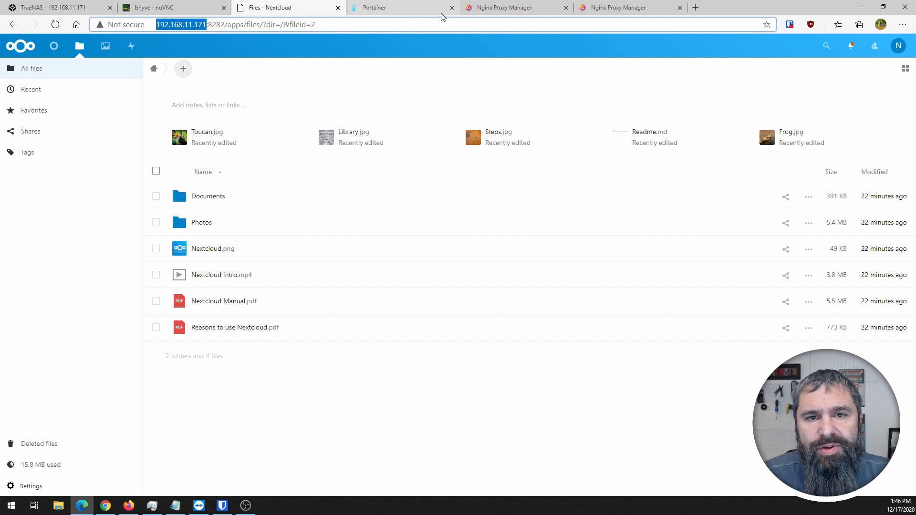
{"action": "left_click", "coordinate": [498, 8]}
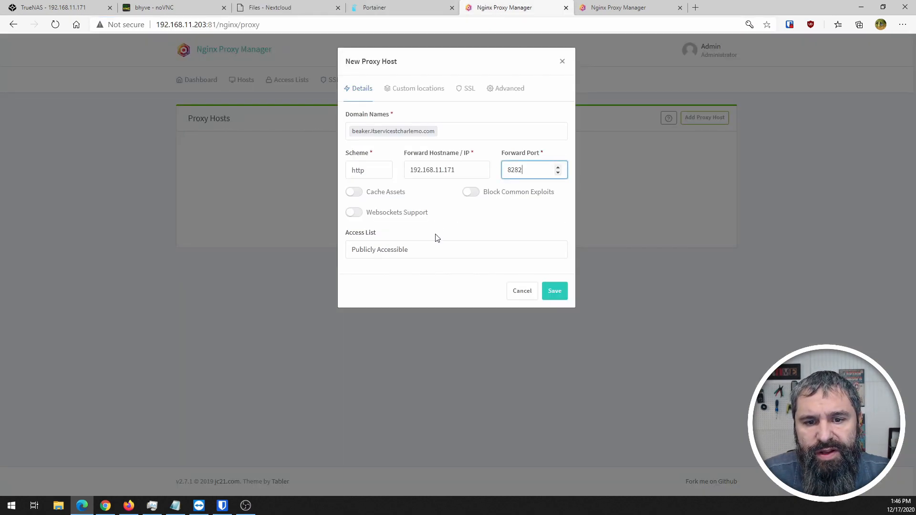
{"action": "left_click", "coordinate": [364, 218]}
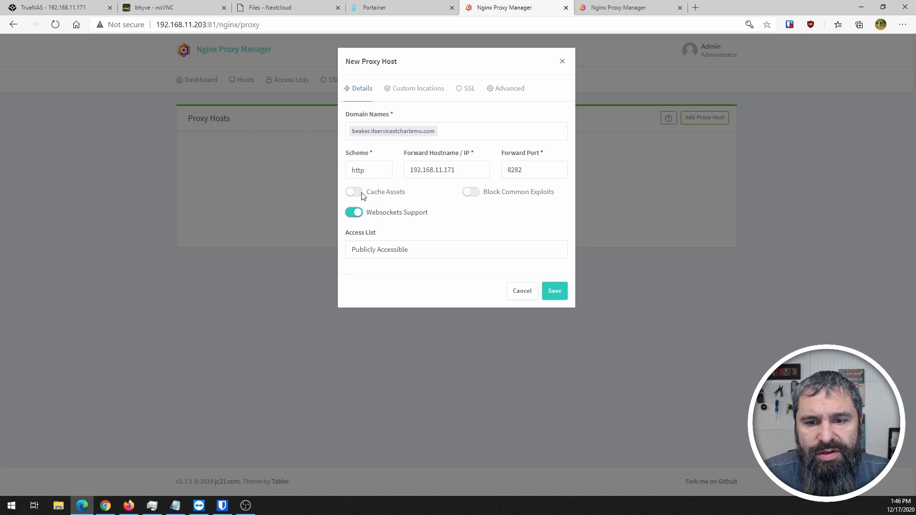
{"action": "left_click", "coordinate": [422, 253]}
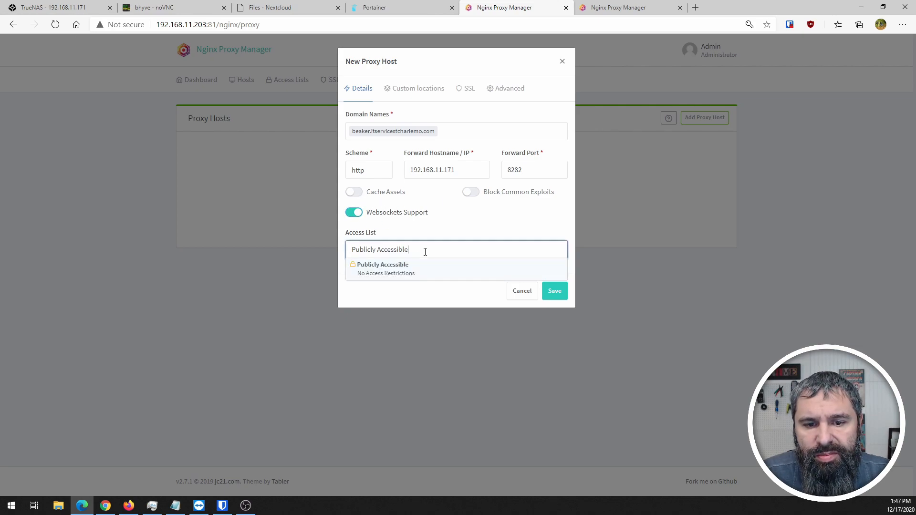
{"action": "left_click", "coordinate": [419, 231]}
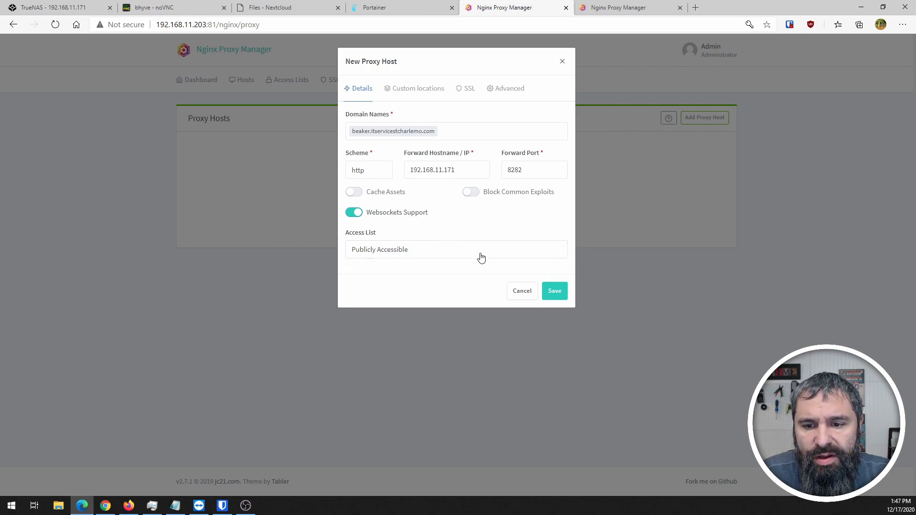
- Choose Request a new SSL Certificate and agree to the Let's Encrypt terms
{"action": "left_click", "coordinate": [466, 93]}
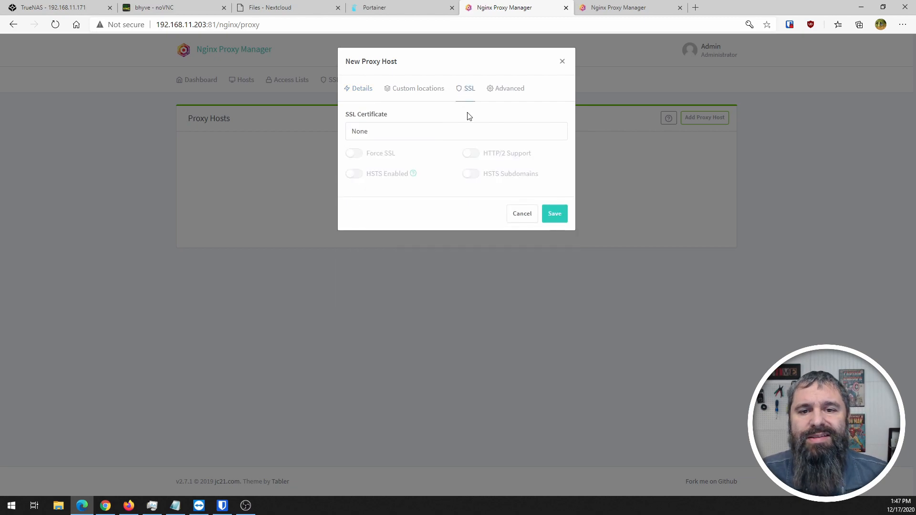
{"action": "left_click", "coordinate": [377, 136]}
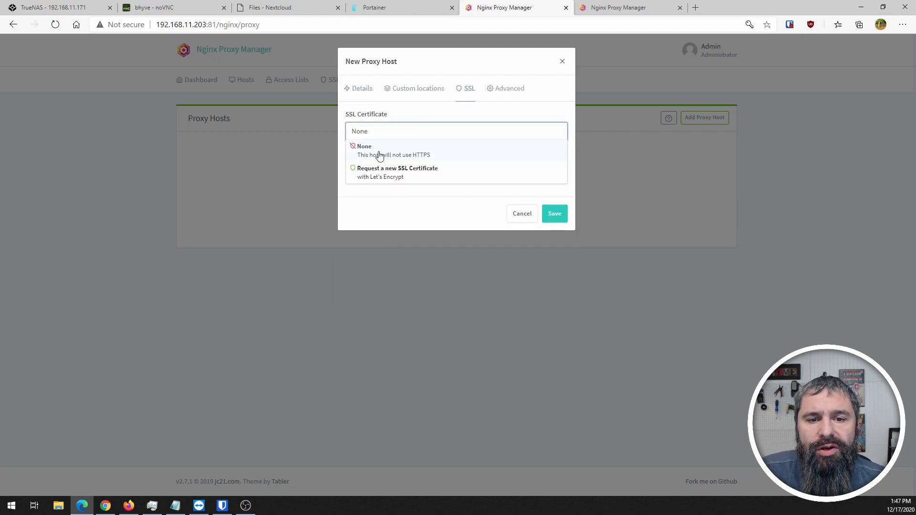
{"action": "left_click", "coordinate": [383, 177]}
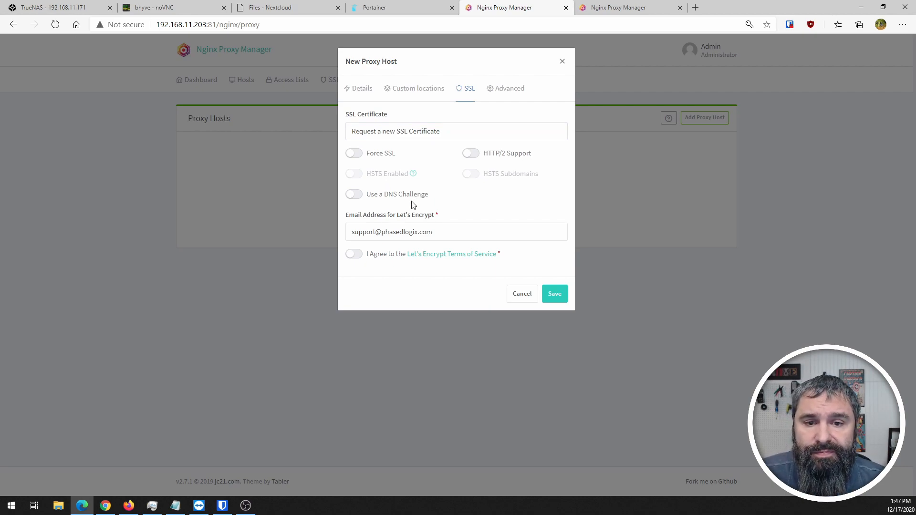
{"action": "left_click", "coordinate": [360, 260]}
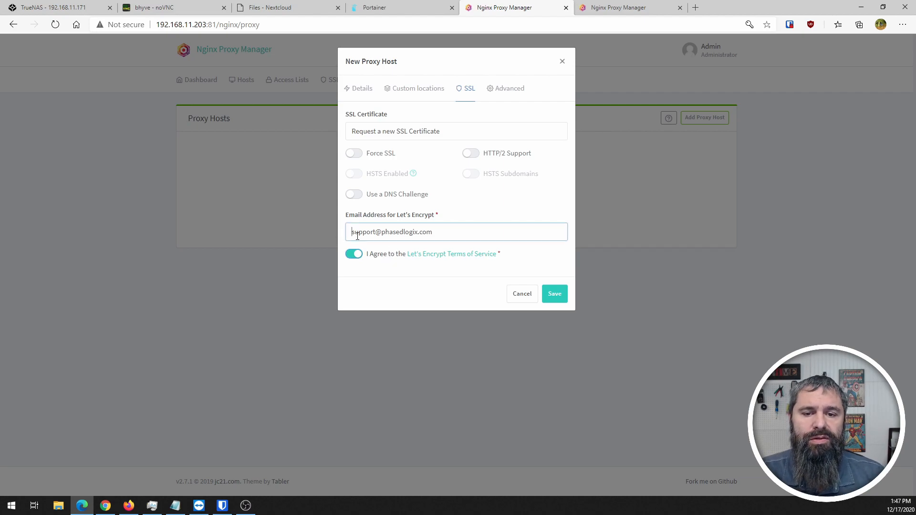
{"action": "triple_click", "coordinate": [451, 238]}
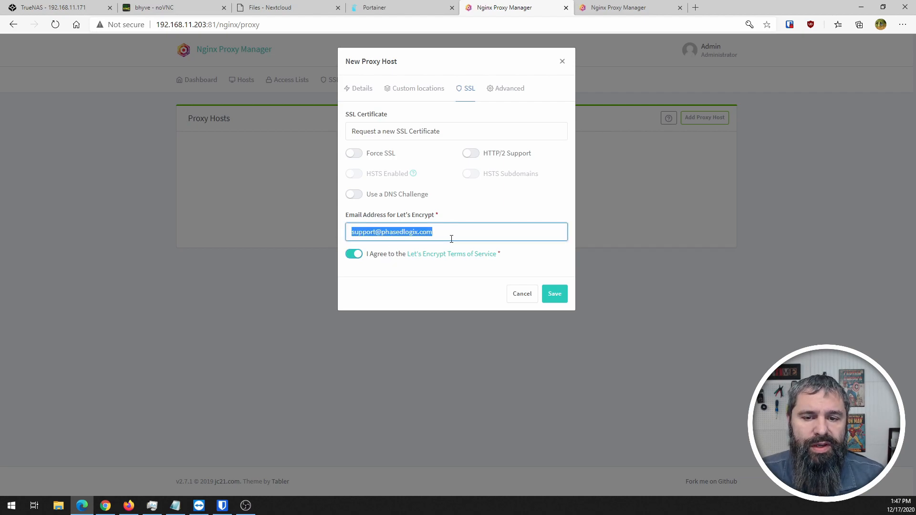
- Turn on HTTP/2 Support and Force SSL, briefly trying the DNS Challenge option
{"action": "left_click", "coordinate": [470, 154]}
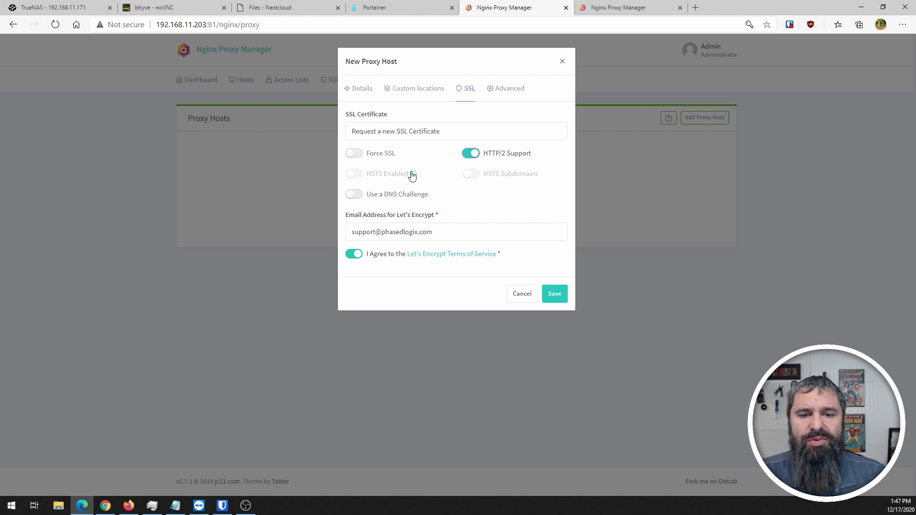
{"action": "left_click", "coordinate": [359, 155]}
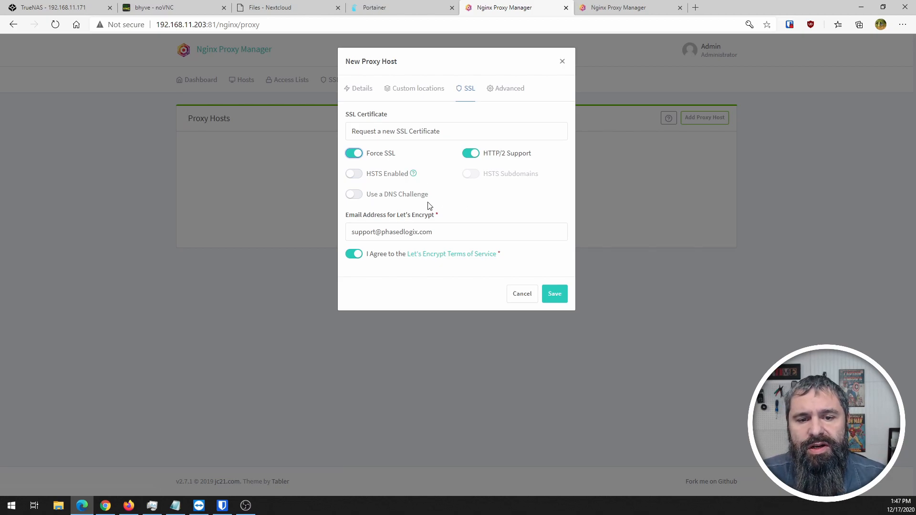
{"action": "left_click", "coordinate": [359, 197]}
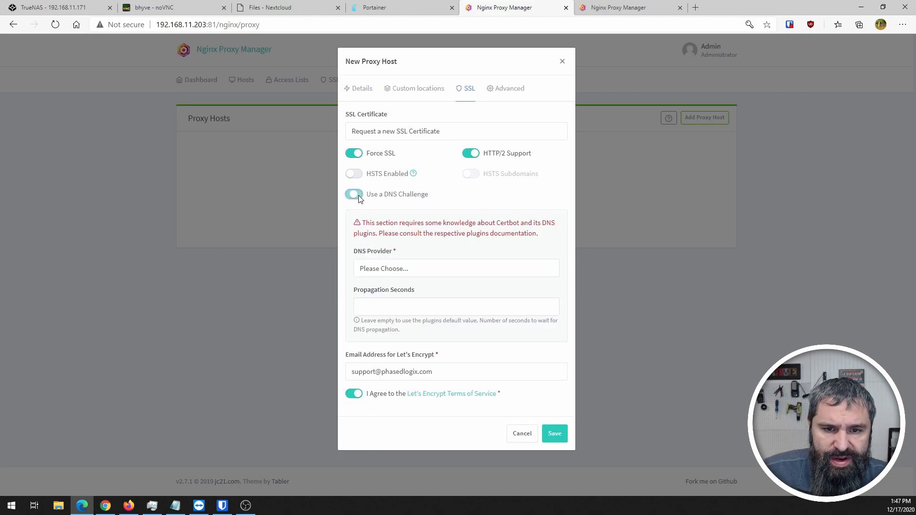
{"action": "left_click", "coordinate": [407, 270]}
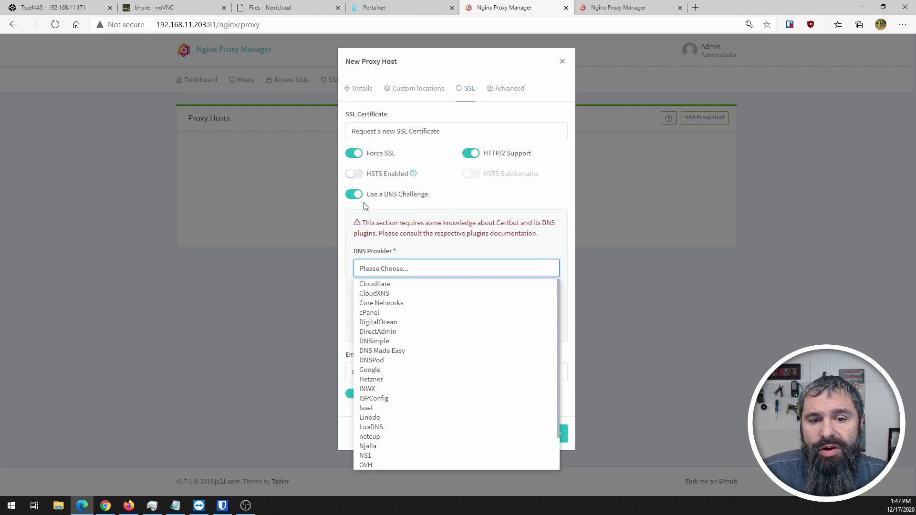
{"action": "left_click", "coordinate": [354, 194]}
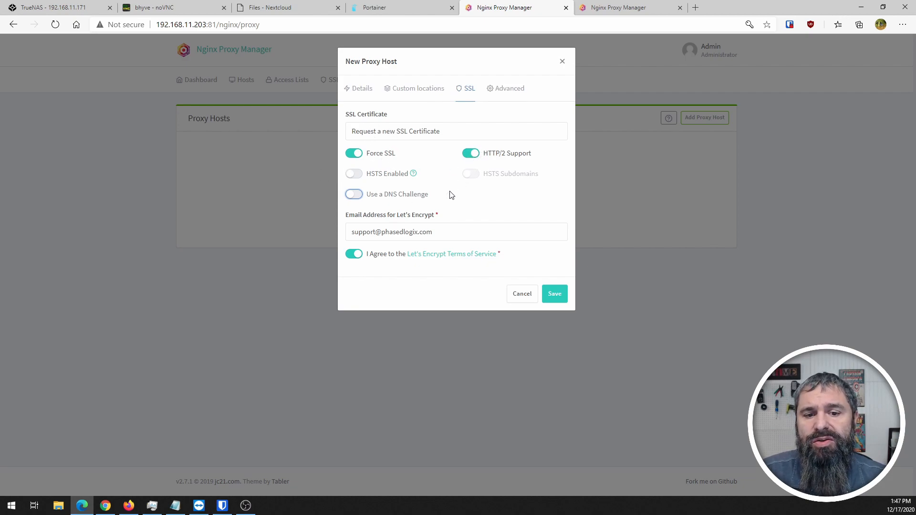
- Save the proxy host; it fails because beaker.itservicestcharlemo.com is already in use
{"action": "left_click", "coordinate": [353, 90]}
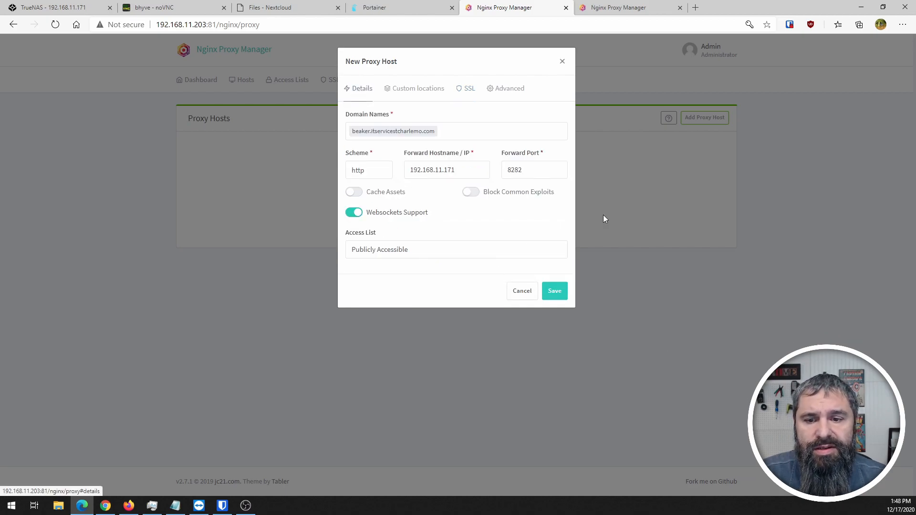
{"action": "left_click", "coordinate": [556, 293]}
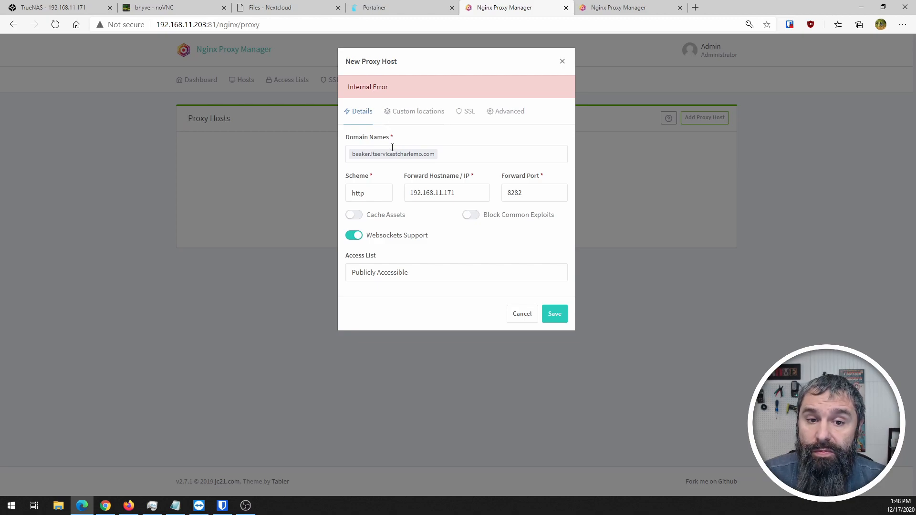
{"action": "left_click", "coordinate": [465, 112]}
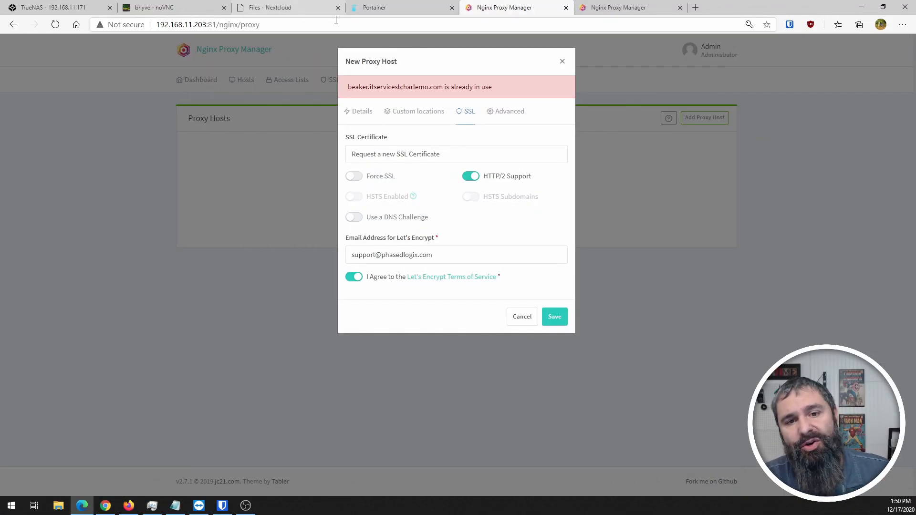
- Open a shell in nextcloud-jail and open the Nextcloud config.php in nano
{"action": "left_click", "coordinate": [66, 7]}
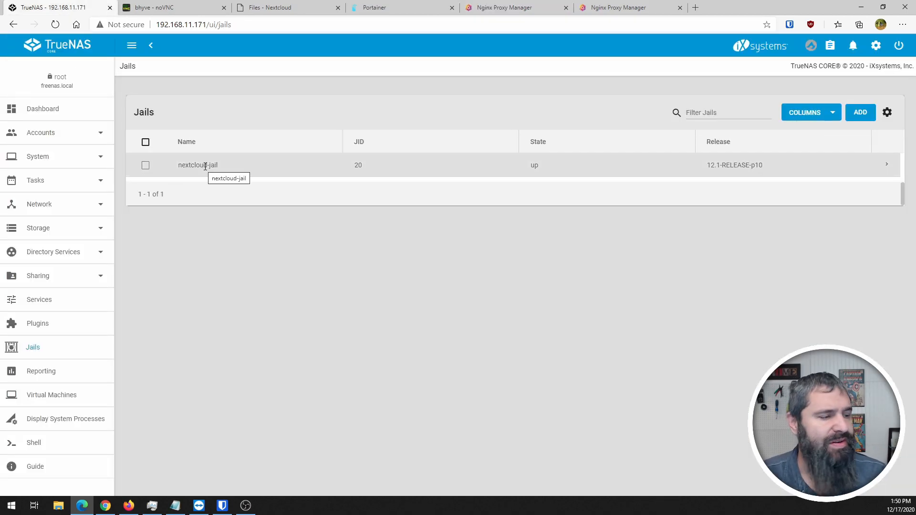
{"action": "left_click", "coordinate": [886, 167]}
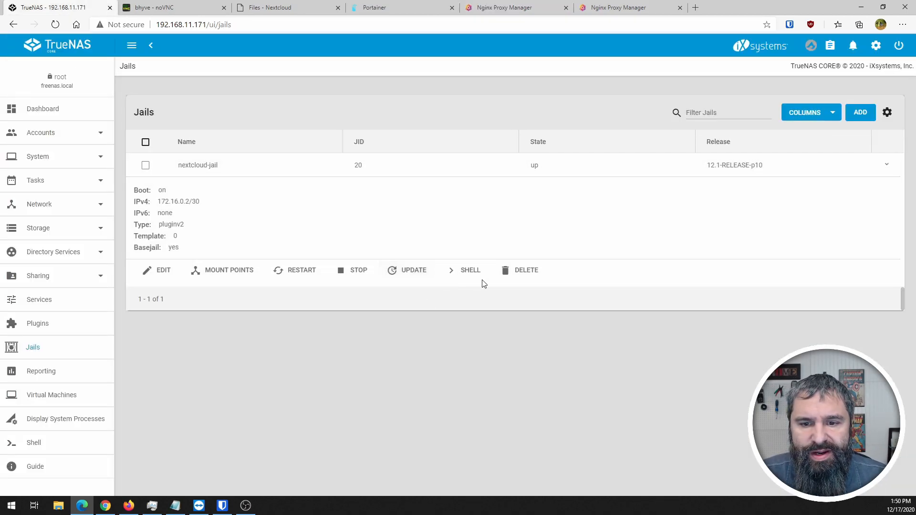
{"action": "left_click", "coordinate": [465, 268]}
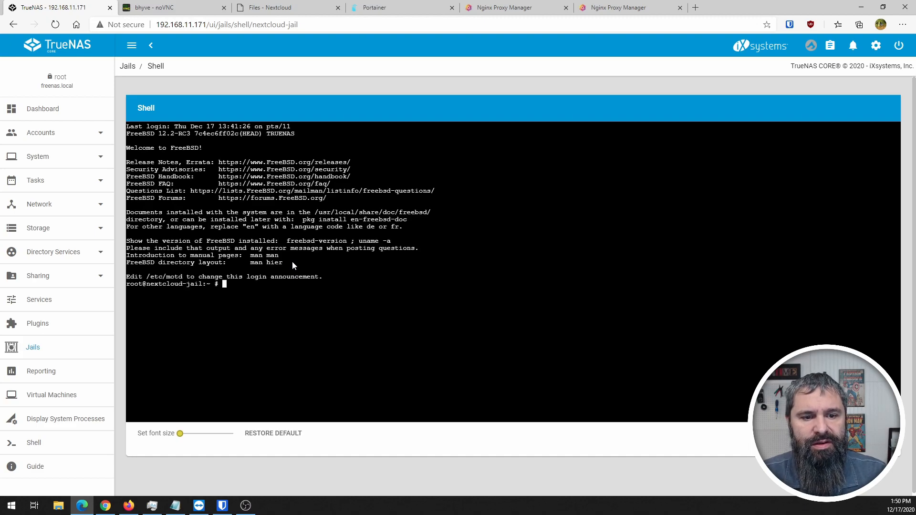
{"action": "type", "text": "exit"}
{"action": "key", "text": "Up"}
{"action": "key", "text": "Up"}
{"action": "key", "text": "Up"}
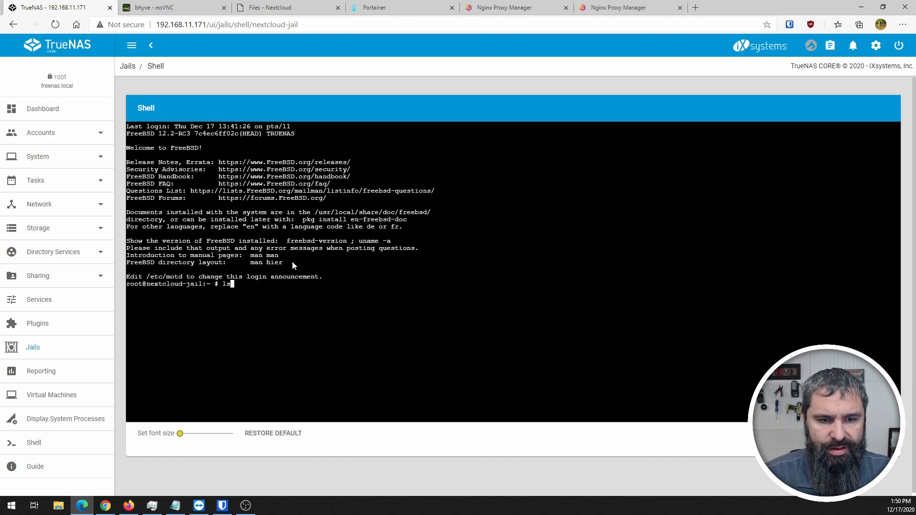
{"action": "key", "text": "Return"}
{"action": "type", "text": "nano config.php"}
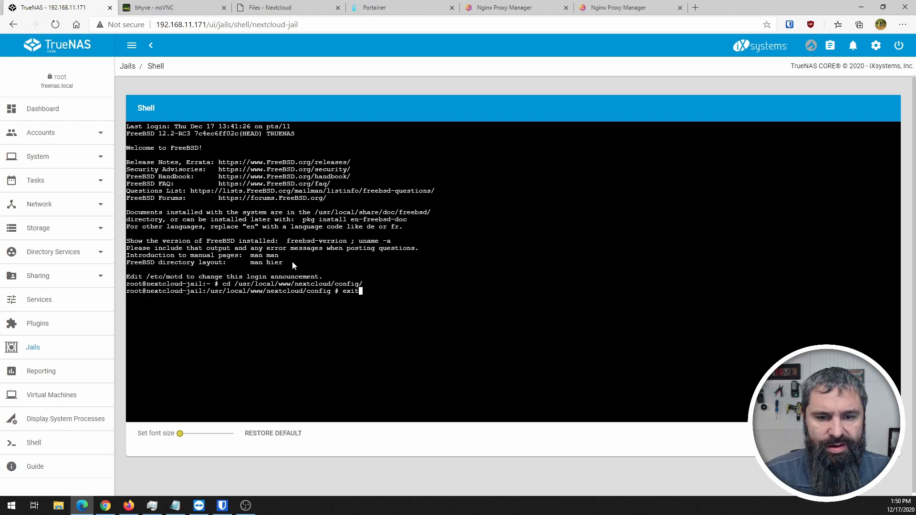
{"action": "key", "text": "Return"}
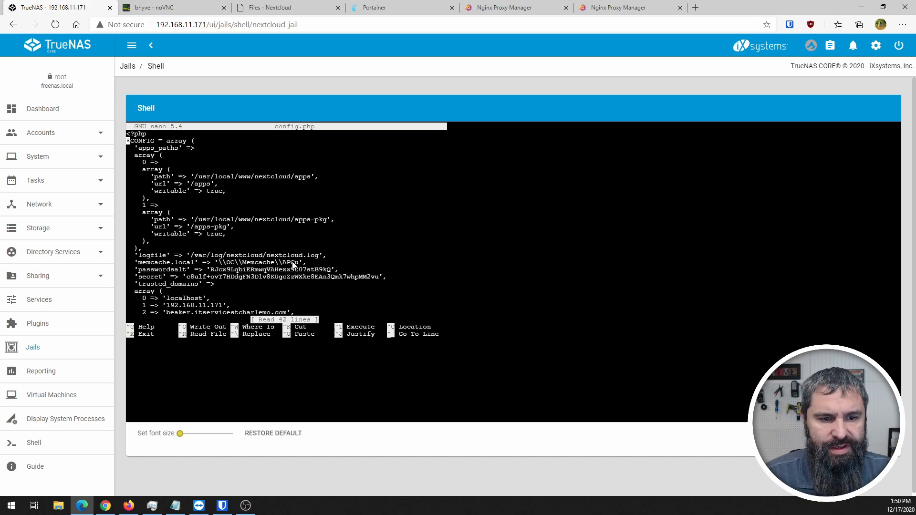
- Replace beaker with muppet in the third trusted domain and save config.php
{"action": "key", "text": "Down"}
{"action": "key", "text": "Down"}
{"action": "key", "text": "Down"}
{"action": "key", "text": "Down"}
{"action": "key", "text": "Down"}
{"action": "key", "text": "Down"}
{"action": "key", "text": "Down"}
{"action": "key", "text": "Down"}
{"action": "key", "text": "Down"}
{"action": "key", "text": "Down"}
{"action": "key", "text": "Down"}
{"action": "key", "text": "Down"}
{"action": "key", "text": "Down"}
{"action": "key", "text": "Down"}
{"action": "key", "text": "Down"}
{"action": "key", "text": "Down"}
{"action": "key", "text": "Down"}
{"action": "key", "text": "Right"}
{"action": "key", "text": "Right"}
{"action": "key", "text": "Right"}
{"action": "key", "text": "Right"}
{"action": "key", "text": "Right"}
{"action": "key", "text": "Right"}
{"action": "key", "text": "Right"}
{"action": "key", "text": "Right"}
{"action": "key", "text": "Right"}
{"action": "key", "text": "Right"}
{"action": "key", "text": "Right"}
{"action": "key", "text": "Right"}
{"action": "key", "text": "Right"}
{"action": "key", "text": "Right"}
{"action": "key", "text": "Right"}
{"action": "key", "text": "Right"}
{"action": "key", "text": "BackSpace"}
{"action": "key", "text": "BackSpace"}
{"action": "key", "text": "BackSpace"}
{"action": "key", "text": "BackSpace"}
{"action": "key", "text": "BackSpace"}
{"action": "key", "text": "BackSpace"}
{"action": "type", "text": "mupper"}
{"action": "key", "text": "BackSpace"}
{"action": "type", "text": "t"}
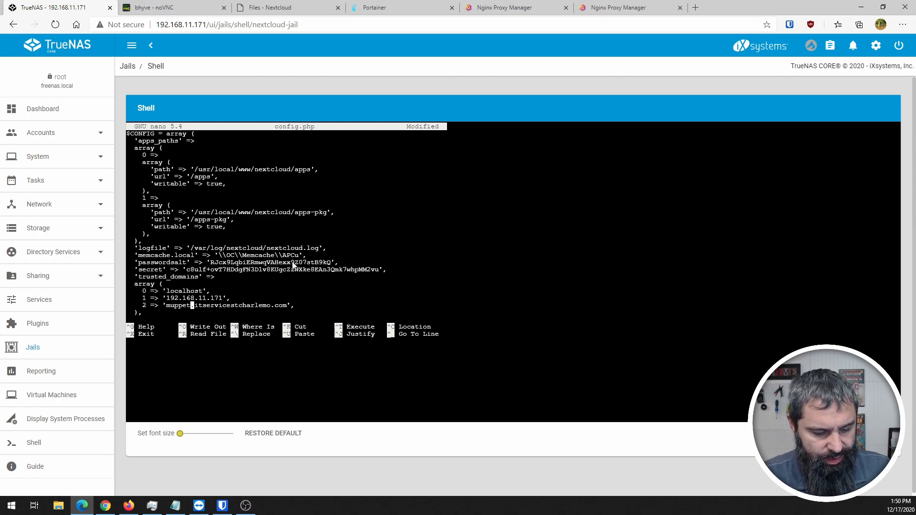
{"action": "key", "text": "ctrl+x"}
{"action": "key", "text": "y"}
{"action": "key", "text": "Return"}
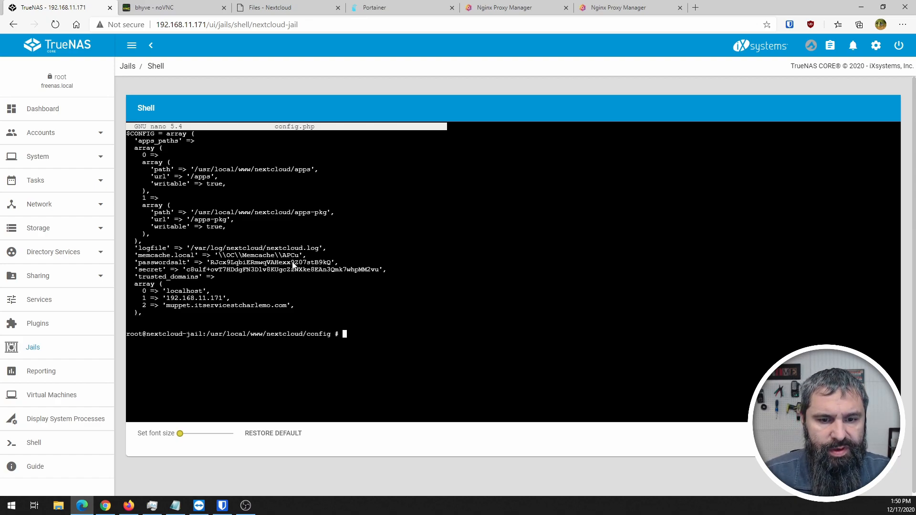
- Replace the proxy host's domain with muppet.itservicestcharlesmo.com
{"action": "left_click", "coordinate": [499, 7]}
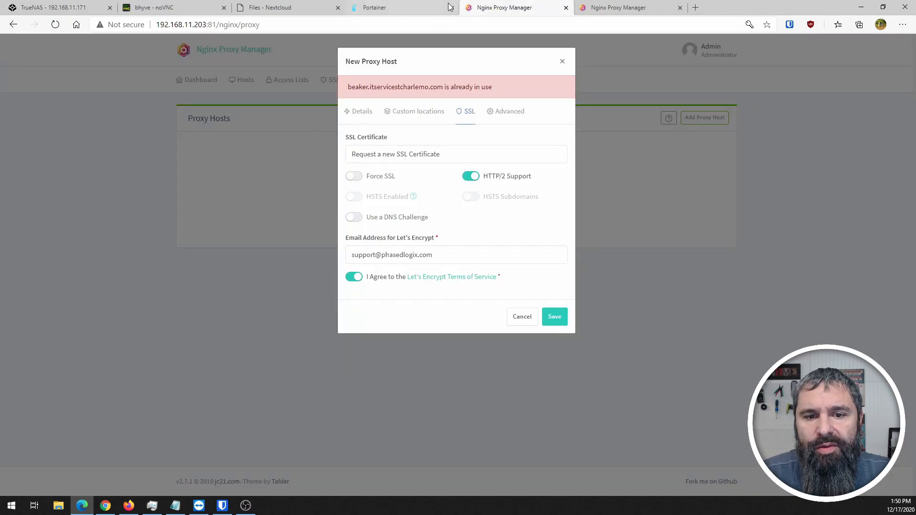
{"action": "left_click", "coordinate": [360, 112]}
{"action": "left_click", "coordinate": [369, 157]}
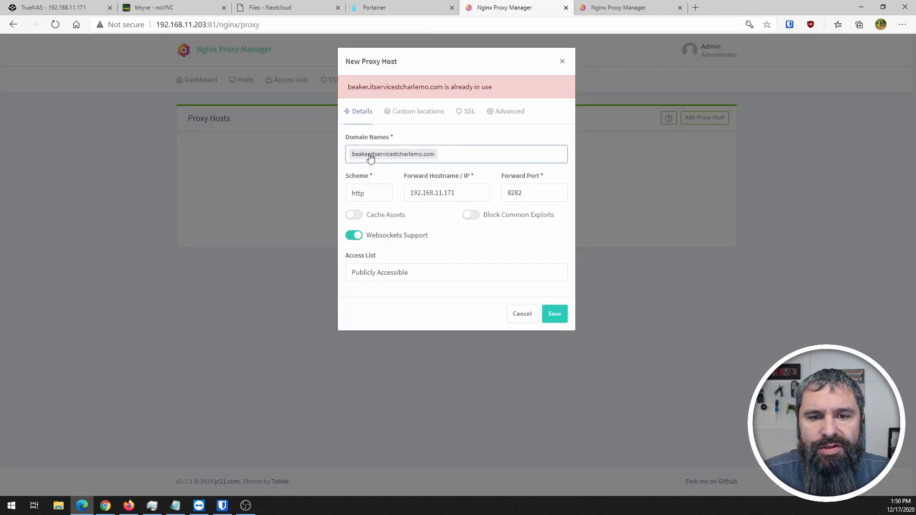
{"action": "key", "text": "BackSpace"}
{"action": "type", "text": "muppet.itservicestcharlesmo.com"}
{"action": "key", "text": "Return"}
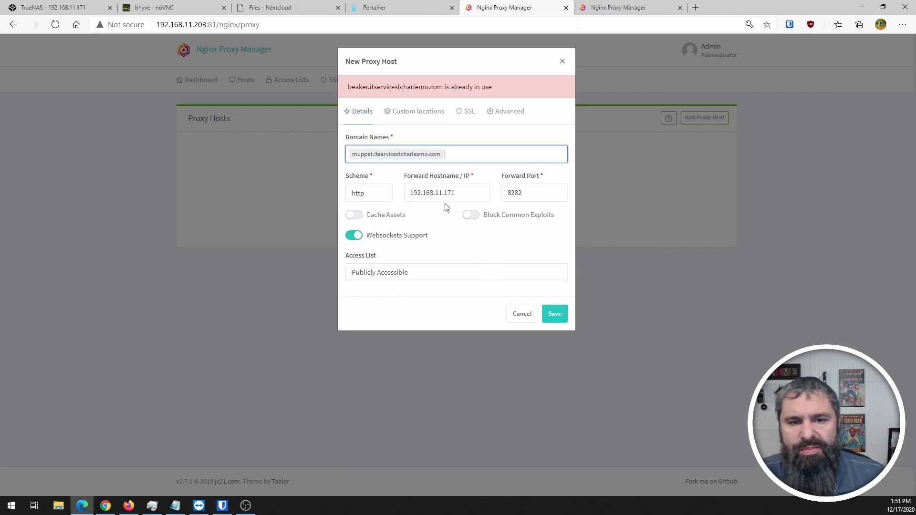
- Turn on Force SSL and save the host, requesting the Let's Encrypt certificate
{"action": "left_click", "coordinate": [411, 117]}
{"action": "left_click", "coordinate": [460, 117]}
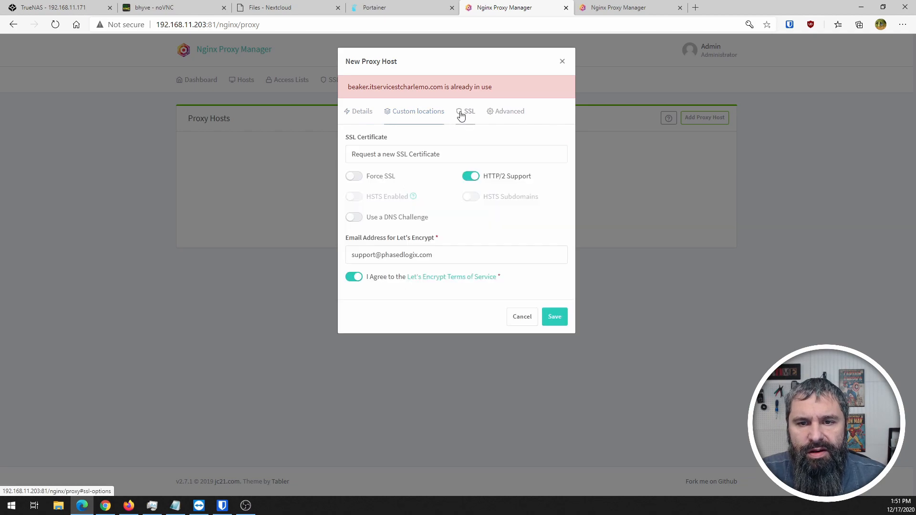
{"action": "left_click", "coordinate": [362, 177]}
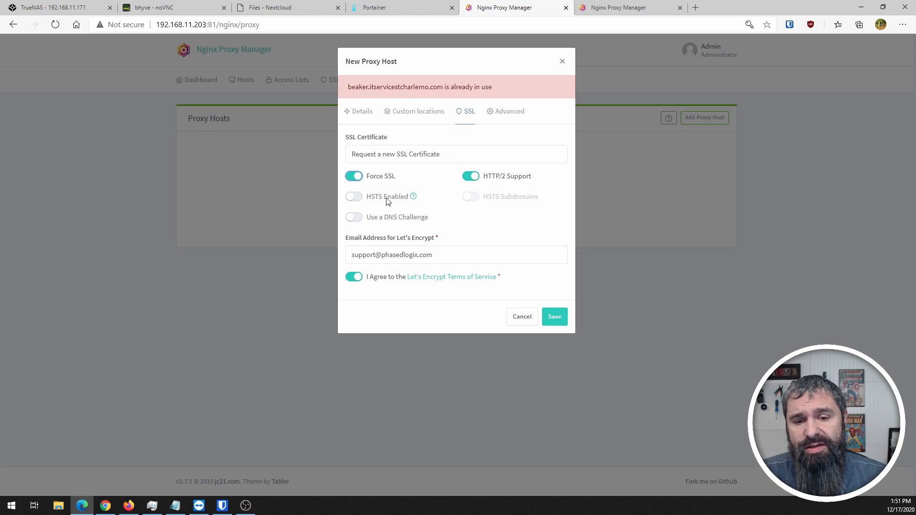
{"action": "left_click", "coordinate": [554, 318]}
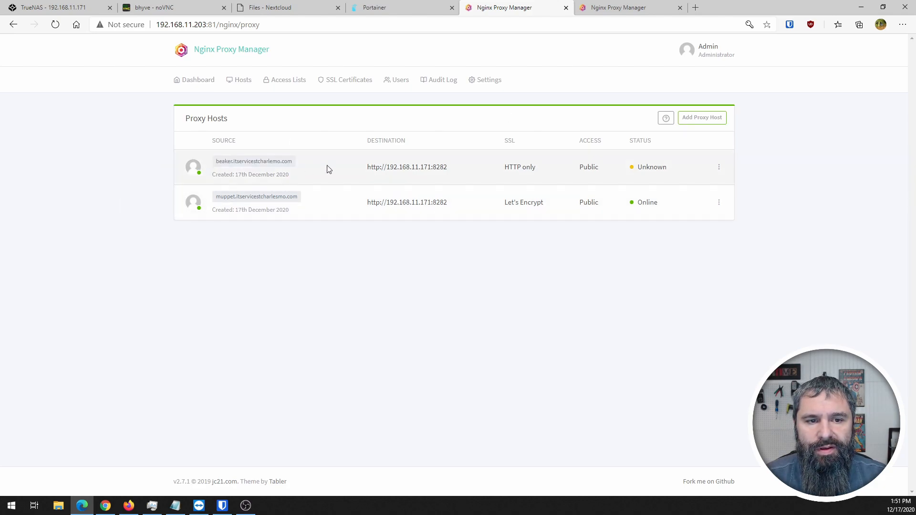
- Delete the old beaker proxy host
{"action": "left_click", "coordinate": [718, 168]}
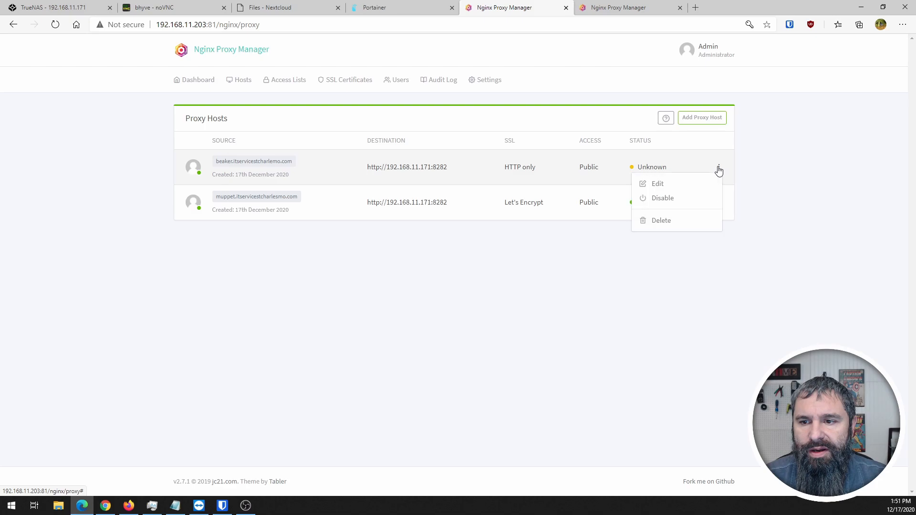
{"action": "left_click", "coordinate": [663, 225]}
{"action": "left_click", "coordinate": [540, 133]}
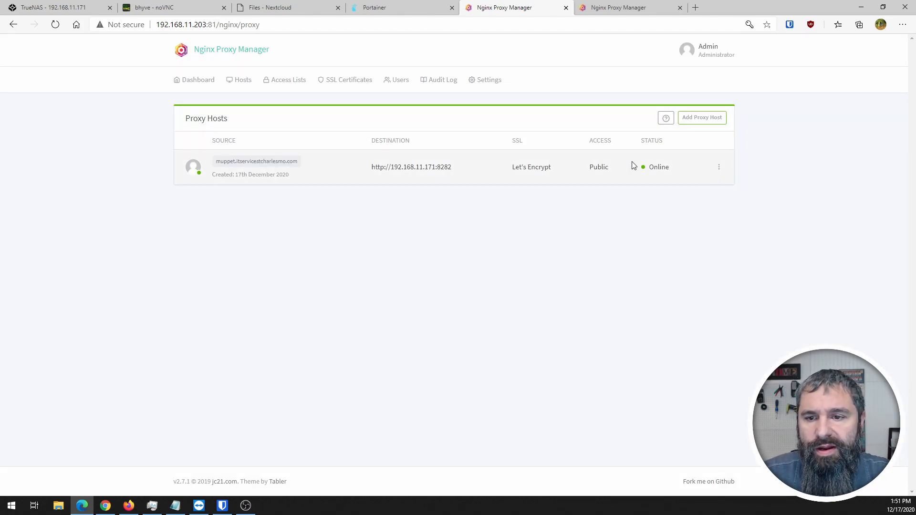
- Review the muppet host's SSL and Advanced settings, then close without changes
{"action": "left_click", "coordinate": [719, 167]}
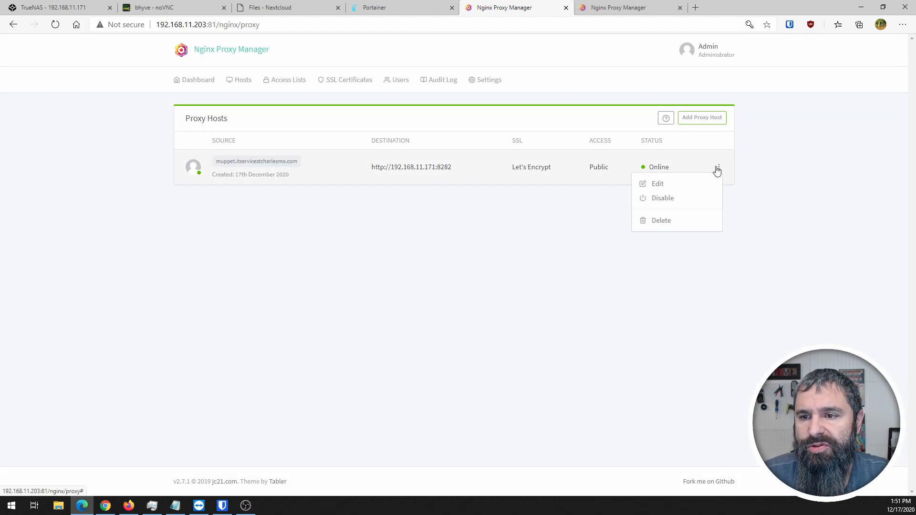
{"action": "left_click", "coordinate": [657, 185]}
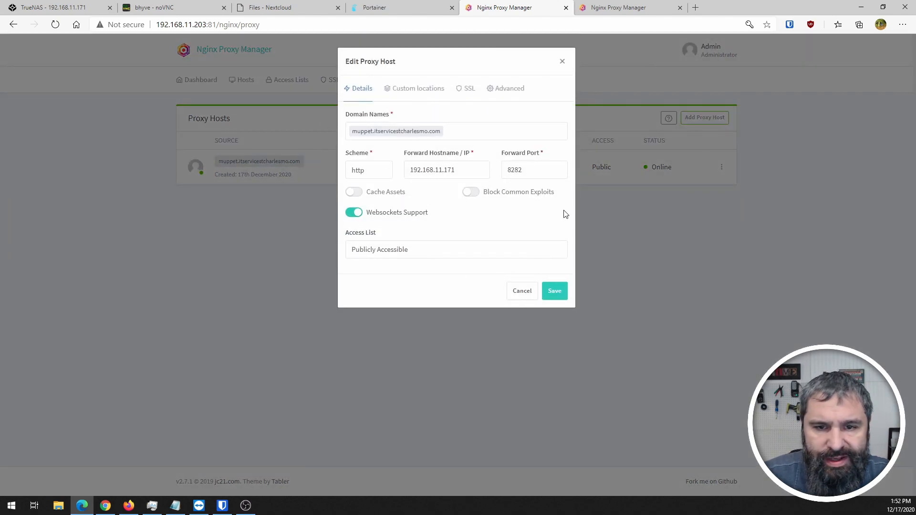
{"action": "left_click", "coordinate": [466, 89]}
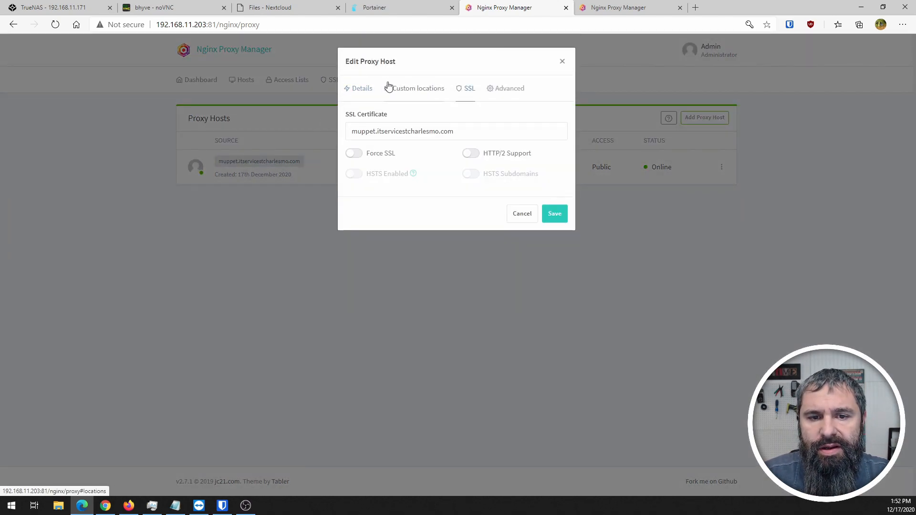
{"action": "left_click", "coordinate": [509, 89]}
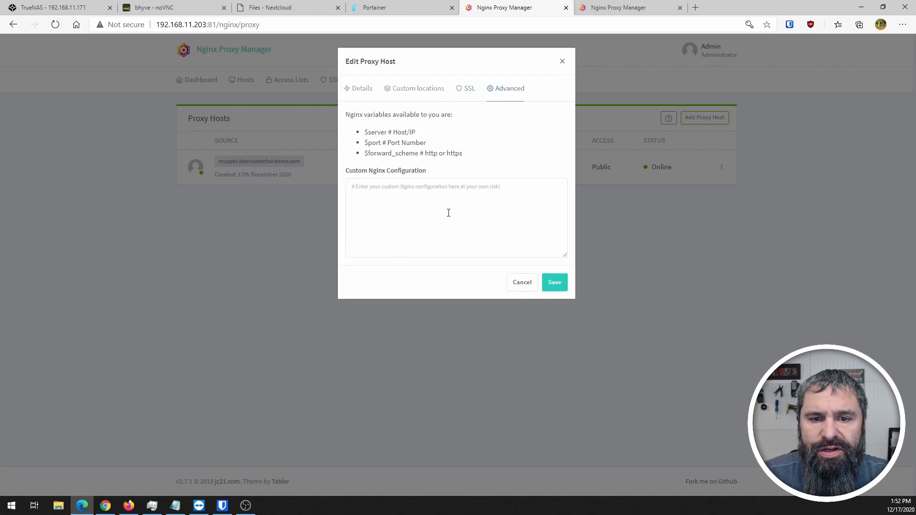
{"action": "left_click", "coordinate": [562, 61]}
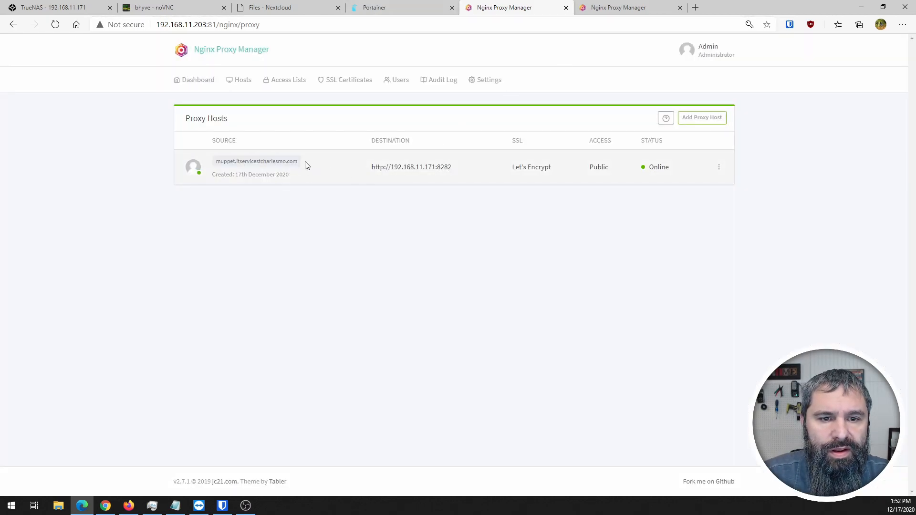
- Open muppet.itservicestcharlesmo.com and confirm Nextcloud's untrusted-domain error
{"action": "left_click", "coordinate": [287, 163]}
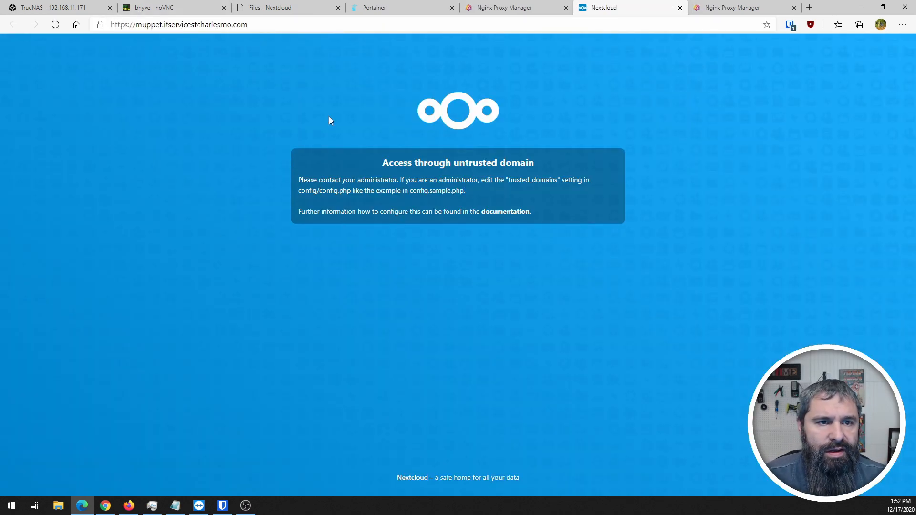
{"action": "left_click", "coordinate": [160, 8]}
{"action": "left_click", "coordinate": [64, 5]}
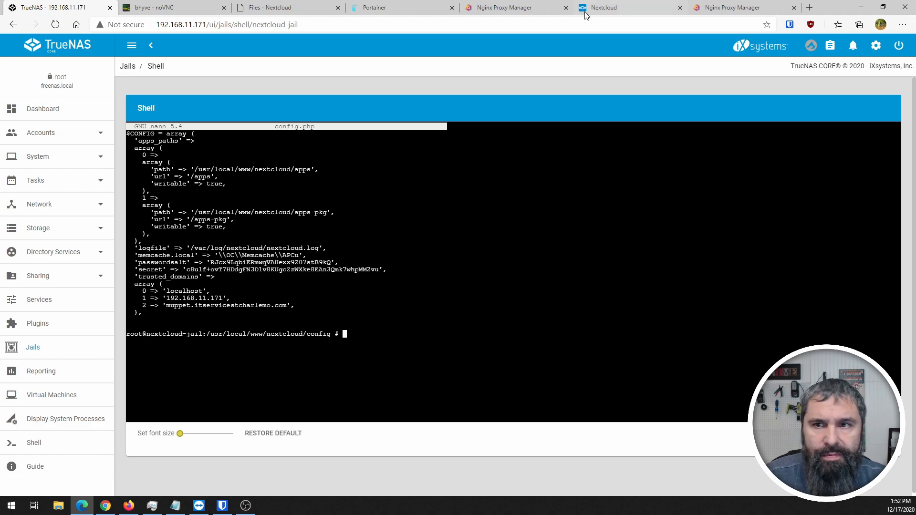
{"action": "left_click", "coordinate": [604, 7]}
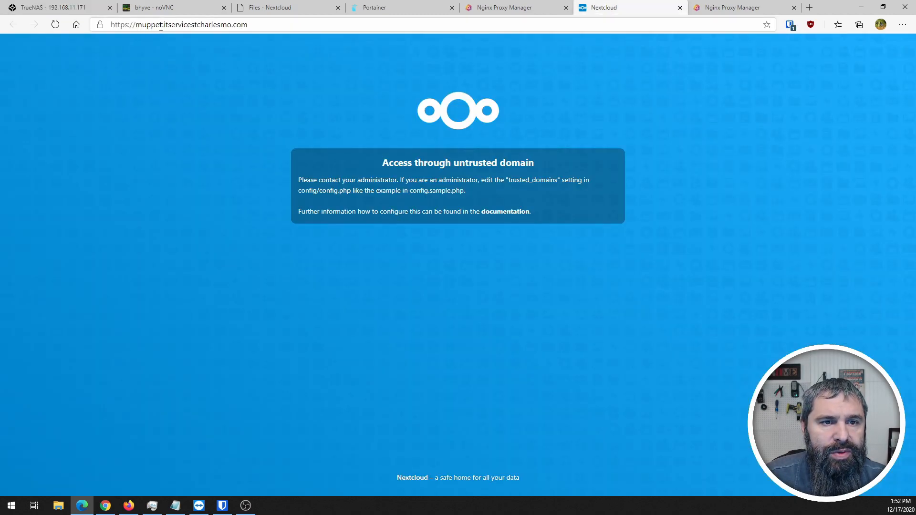
{"action": "left_click", "coordinate": [91, 9]}
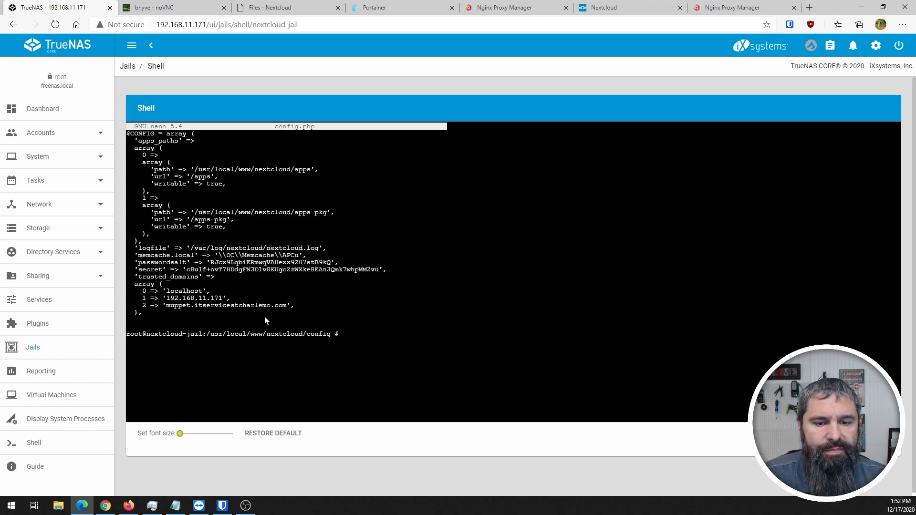
- Fix 'charlemo' to 'charlesmo' in config.php's trusted domain, save, and reload the site
{"action": "key", "text": "Up"}
{"action": "key", "text": "Return"}
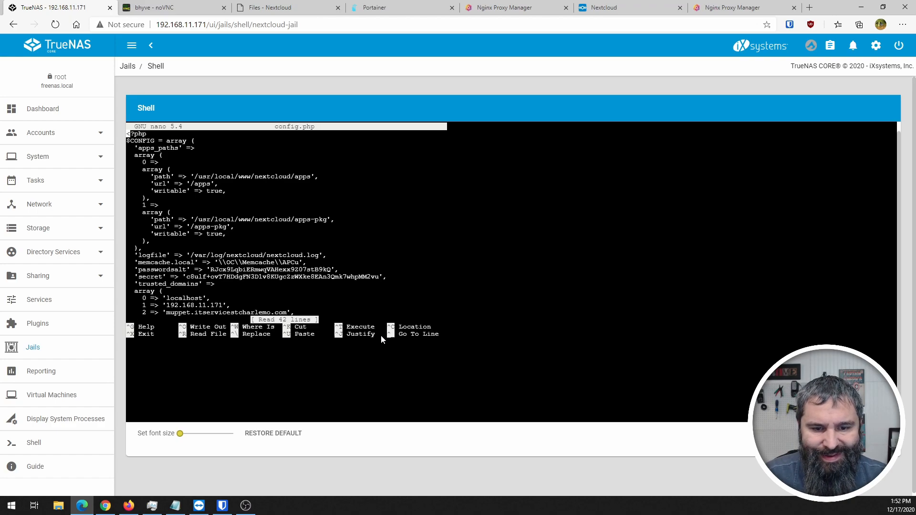
{"action": "key", "text": "Down"}
{"action": "key", "text": "Down"}
{"action": "key", "text": "Down"}
{"action": "key", "text": "Down"}
{"action": "key", "text": "Down"}
{"action": "key", "text": "Down"}
{"action": "key", "text": "Down"}
{"action": "key", "text": "Down"}
{"action": "key", "text": "Down"}
{"action": "key", "text": "Down"}
{"action": "key", "text": "Down"}
{"action": "key", "text": "Down"}
{"action": "key", "text": "Down"}
{"action": "key", "text": "Down"}
{"action": "key", "text": "Down"}
{"action": "key", "text": "Down"}
{"action": "key", "text": "Down"}
{"action": "key", "text": "Down"}
{"action": "key", "text": "Down"}
{"action": "key", "text": "Down"}
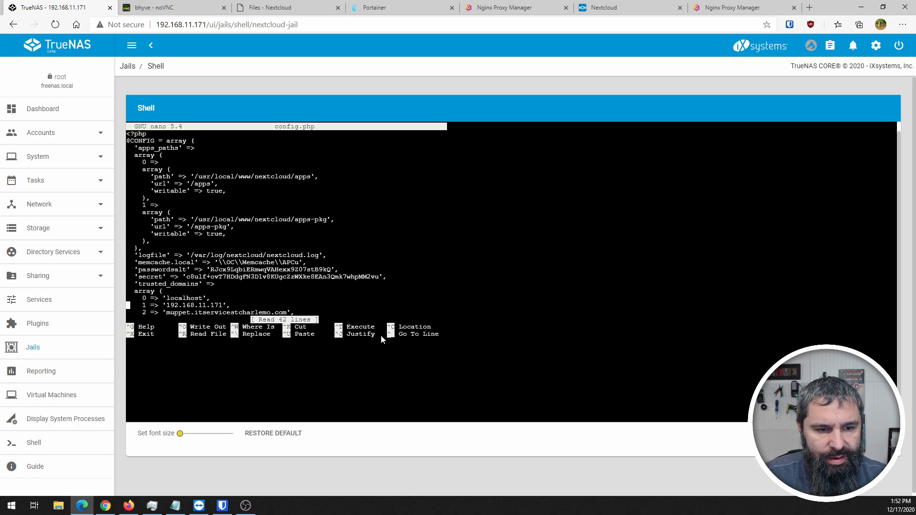
{"action": "key", "text": "Right"}
{"action": "key", "text": "Right"}
{"action": "key", "text": "Right"}
{"action": "key", "text": "Right"}
{"action": "key", "text": "Right"}
{"action": "key", "text": "Right"}
{"action": "key", "text": "Right"}
{"action": "key", "text": "Right"}
{"action": "key", "text": "Right"}
{"action": "key", "text": "Right"}
{"action": "key", "text": "Right"}
{"action": "key", "text": "Right"}
{"action": "key", "text": "Right"}
{"action": "key", "text": "Right"}
{"action": "key", "text": "Right"}
{"action": "key", "text": "Right"}
{"action": "key", "text": "Right"}
{"action": "key", "text": "Right"}
{"action": "key", "text": "Right"}
{"action": "key", "text": "Right"}
{"action": "key", "text": "Right"}
{"action": "key", "text": "Right"}
{"action": "key", "text": "Right"}
{"action": "key", "text": "Right"}
{"action": "key", "text": "Right"}
{"action": "key", "text": "Right"}
{"action": "key", "text": "Right"}
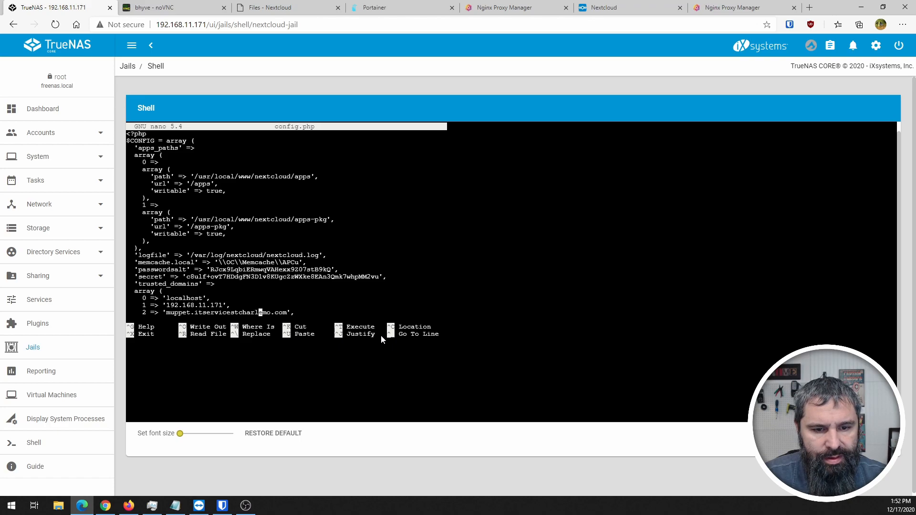
{"action": "type", "text": "s"}
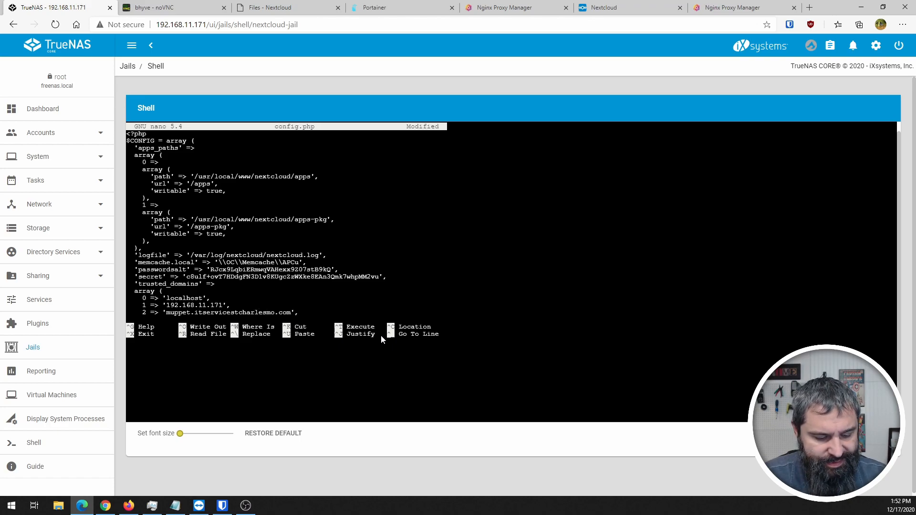
{"action": "key", "text": "ctrl+x"}
{"action": "key", "text": "y"}
{"action": "key", "text": "Return"}
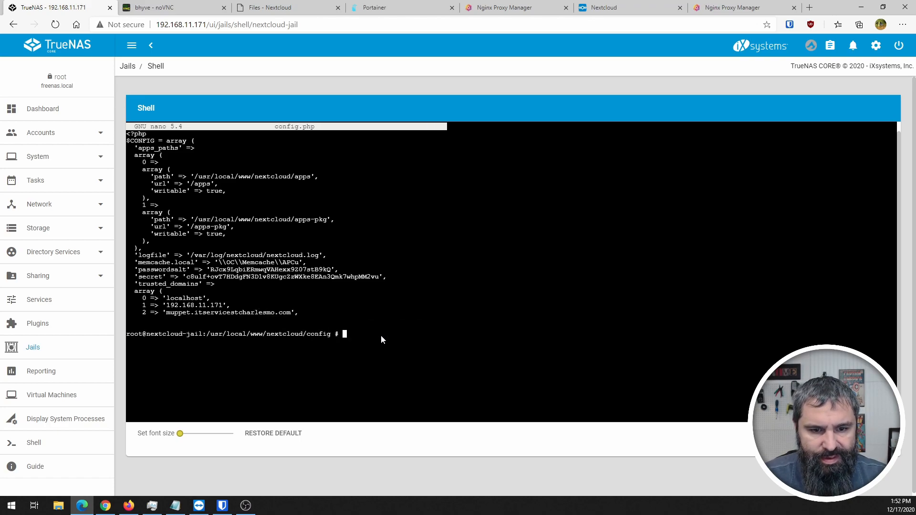
{"action": "left_click", "coordinate": [646, 6]}
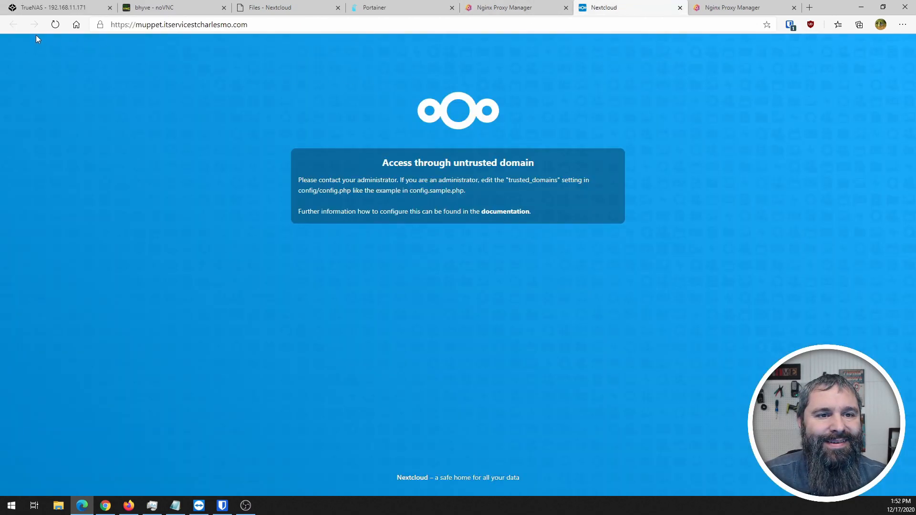
{"action": "left_click", "coordinate": [55, 24]}
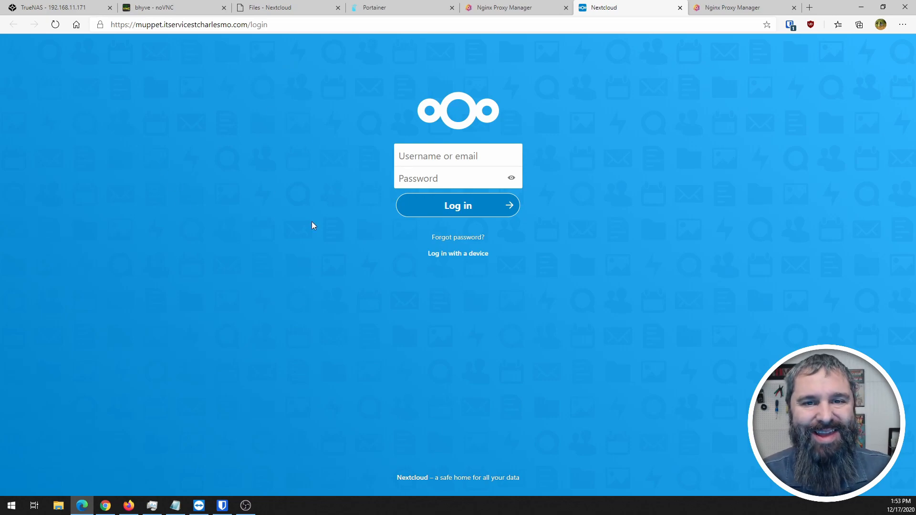
- Exit the TrueNAS jail shell
{"action": "left_click", "coordinate": [55, 7]}
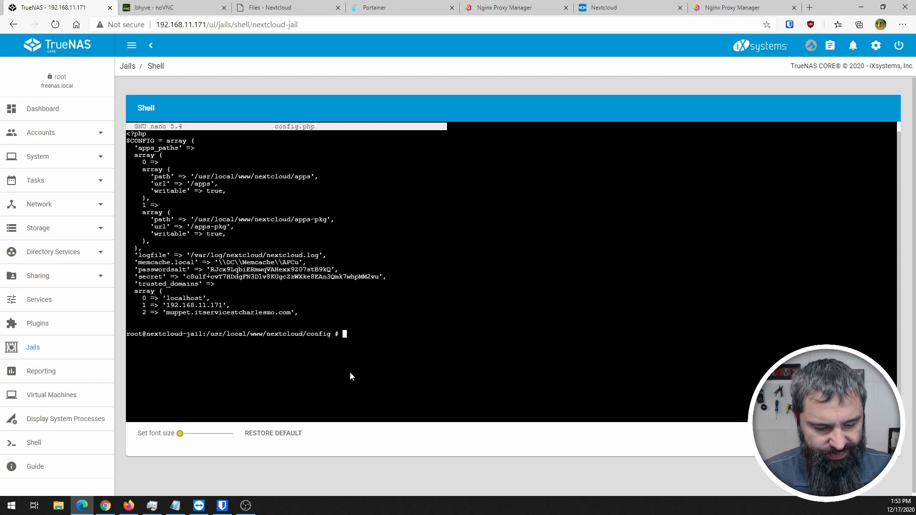
{"action": "type", "text": "exit"}
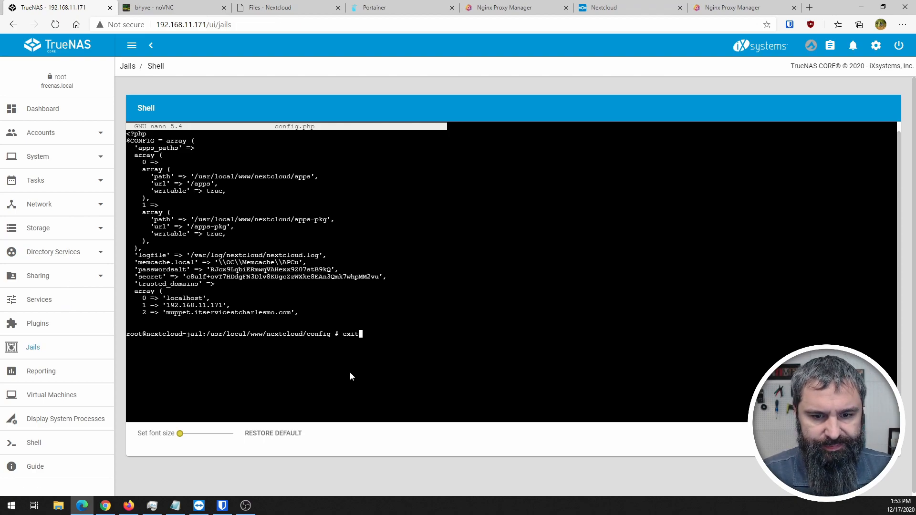
{"action": "key", "text": "Return"}
- Copy the admin user from nextcloud-jail's post-install notes; close the local Nextcloud Files tab
{"action": "left_click", "coordinate": [34, 323]}
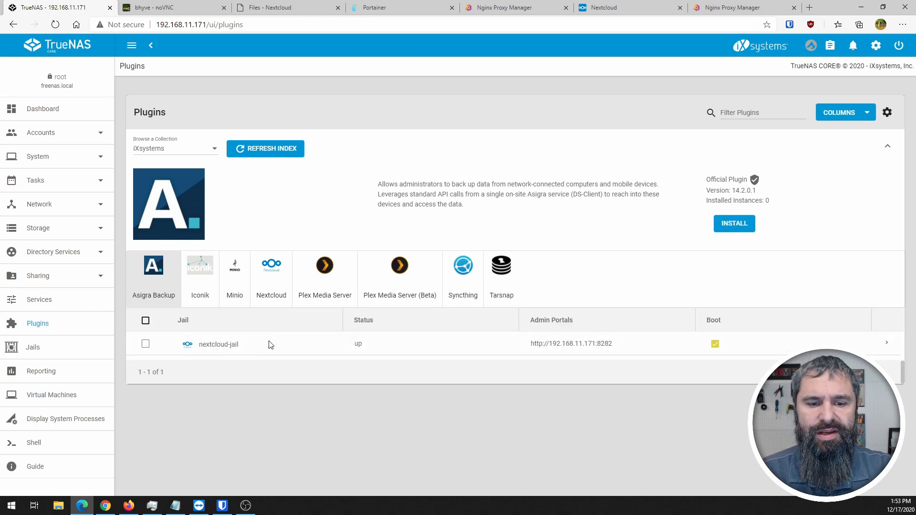
{"action": "left_click", "coordinate": [887, 349]}
{"action": "left_click", "coordinate": [572, 438]}
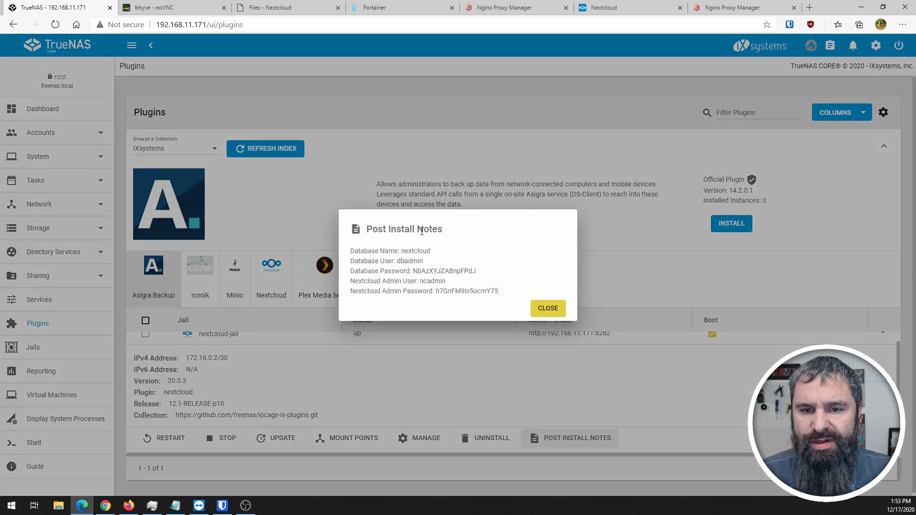
{"action": "double_click", "coordinate": [429, 282]}
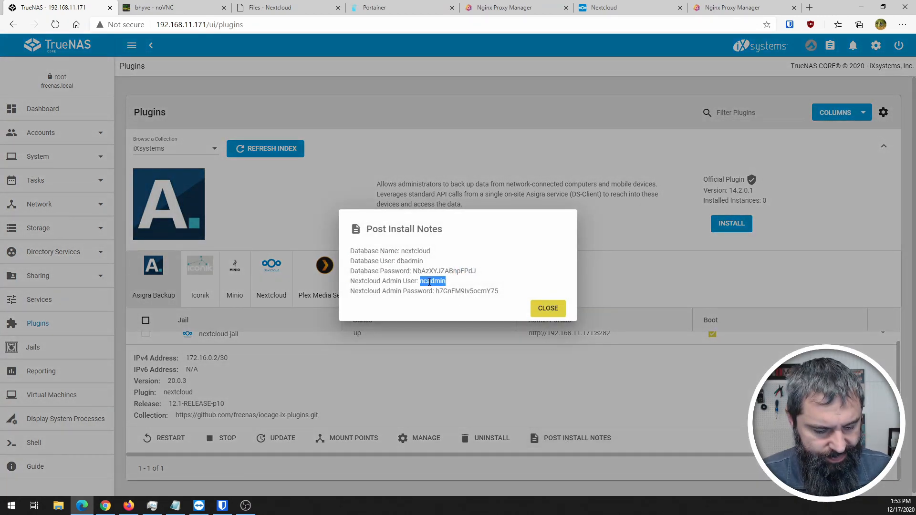
{"action": "left_click", "coordinate": [276, 8]}
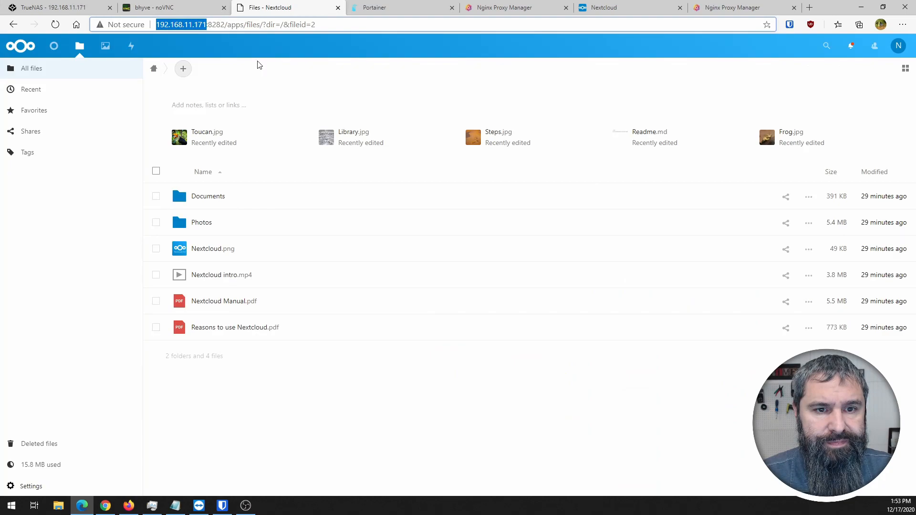
{"action": "left_click", "coordinate": [338, 7]}
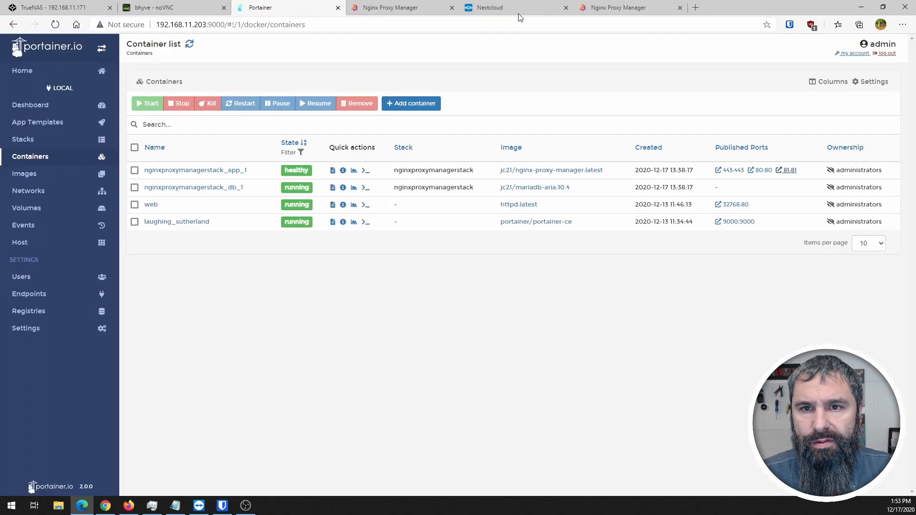
- Log in to the public Nextcloud page with the admin user and password from the notes
{"action": "left_click", "coordinate": [506, 10]}
{"action": "key", "text": "ctrl+v"}
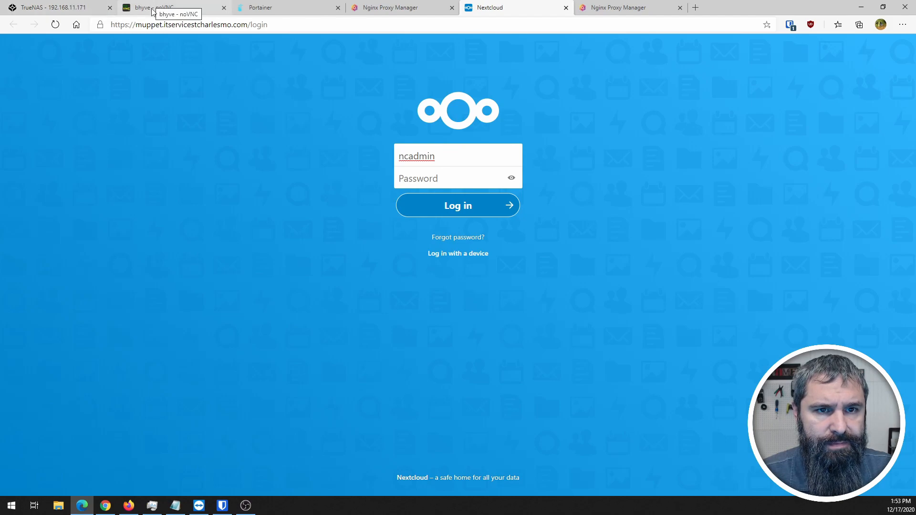
{"action": "left_click", "coordinate": [67, 9]}
{"action": "double_click", "coordinate": [473, 290]}
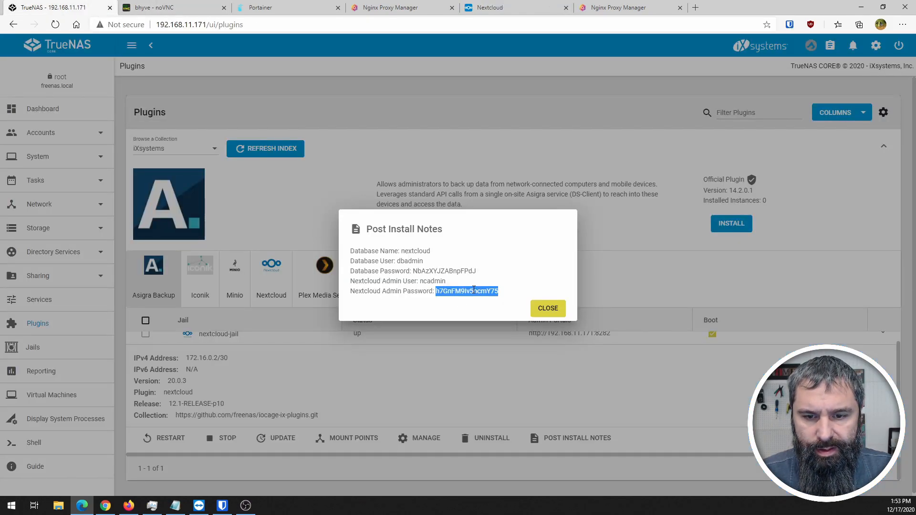
{"action": "left_click", "coordinate": [507, 7]}
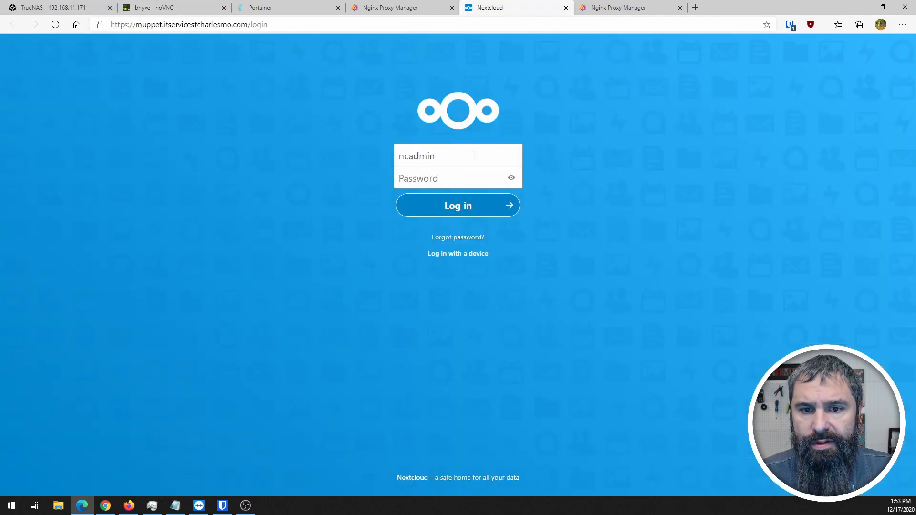
{"action": "left_click", "coordinate": [442, 178]}
{"action": "key", "text": "ctrl+v"}
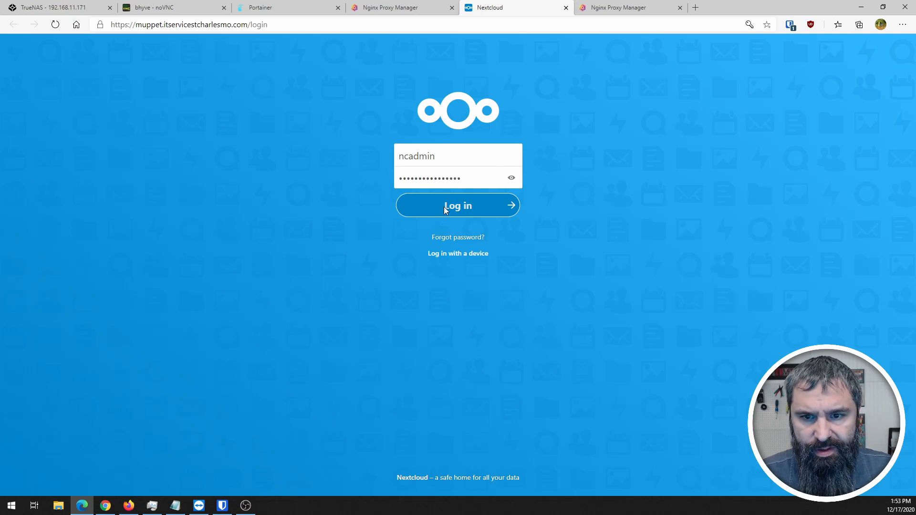
{"action": "left_click", "coordinate": [449, 206]}
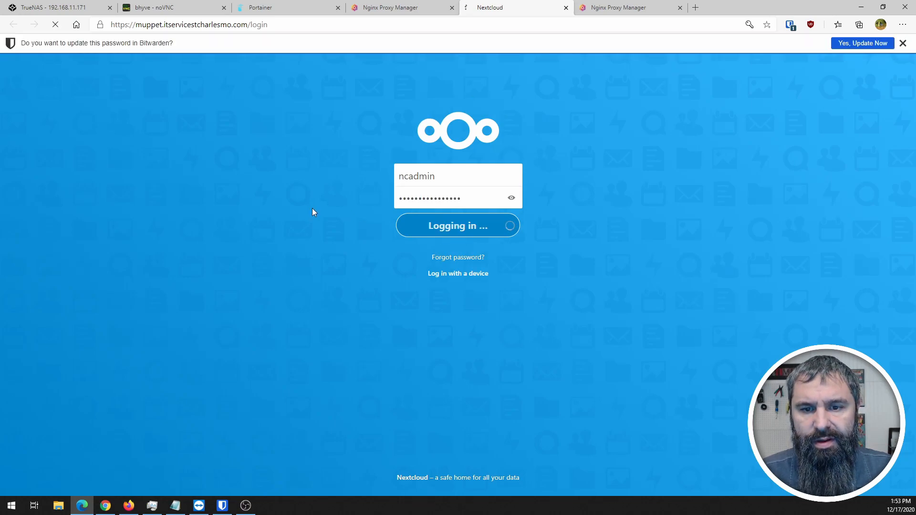
- Dismiss the browser's password prompts and open Nextcloud Files
{"action": "left_click", "coordinate": [902, 44]}
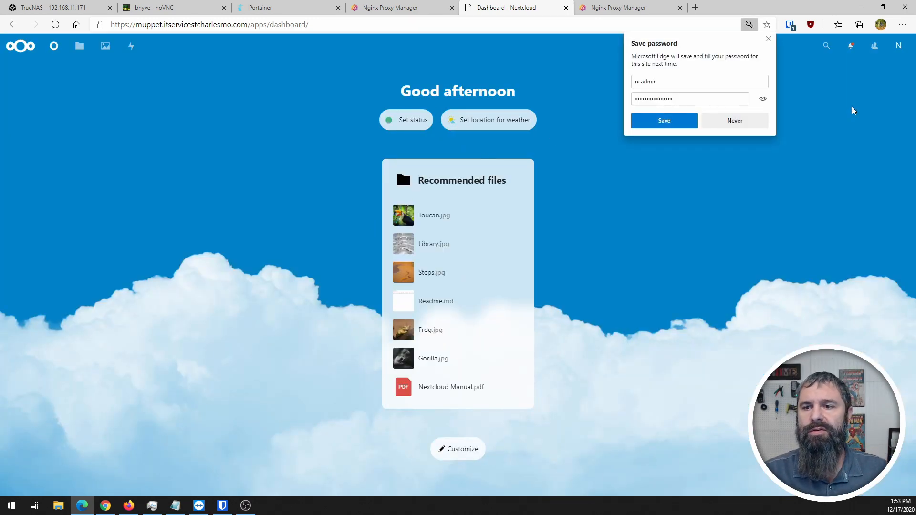
{"action": "left_click", "coordinate": [760, 120]}
{"action": "left_click", "coordinate": [80, 48]}
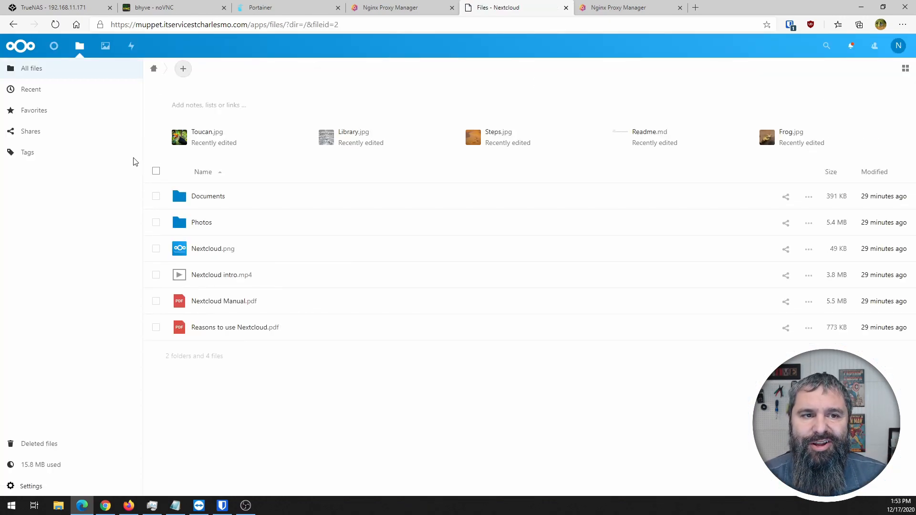
{"action": "left_click", "coordinate": [101, 24]}
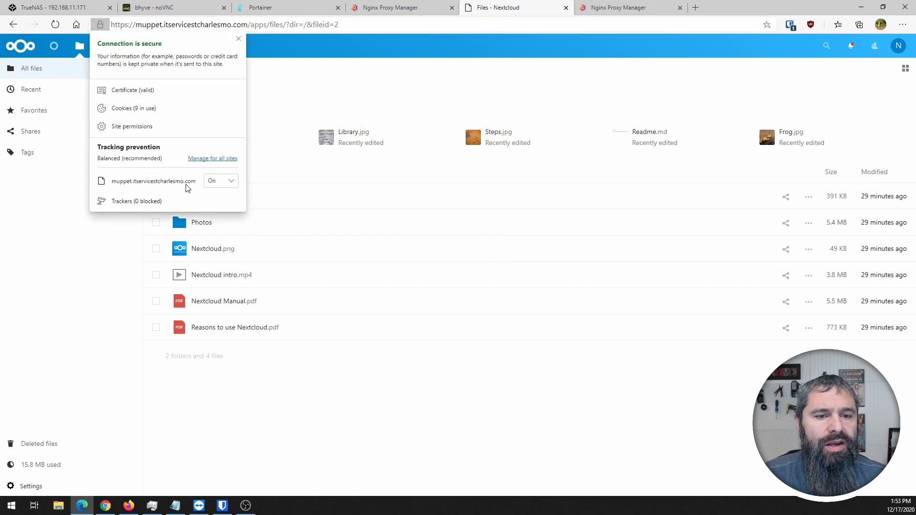
{"action": "left_click", "coordinate": [133, 91]}
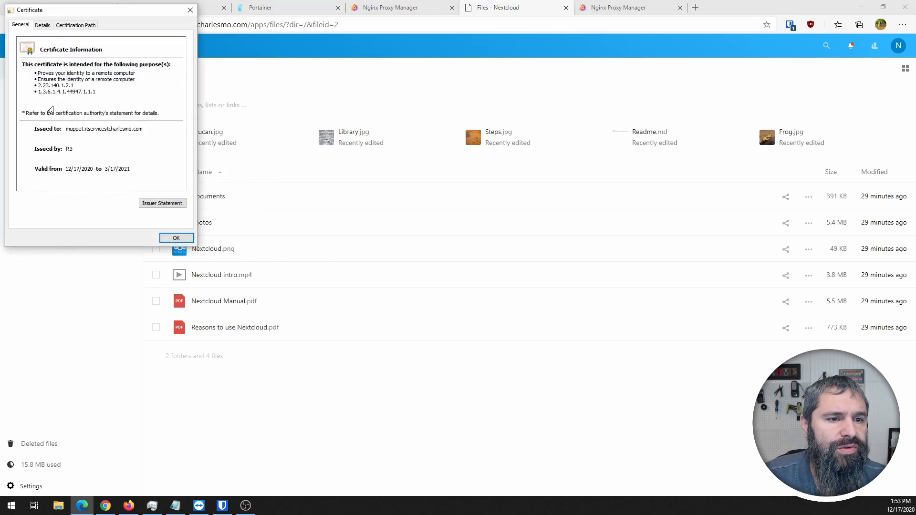
{"action": "left_click", "coordinate": [71, 131]}
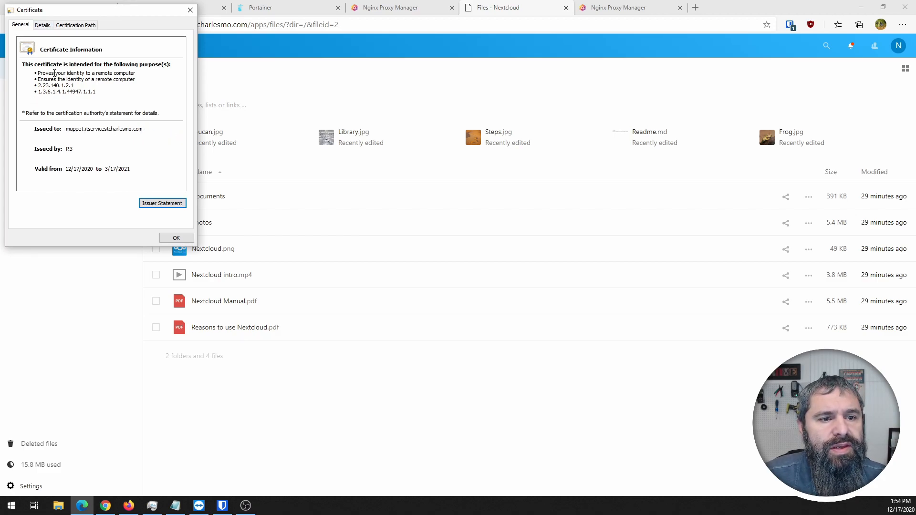
{"action": "left_click", "coordinate": [160, 210]}
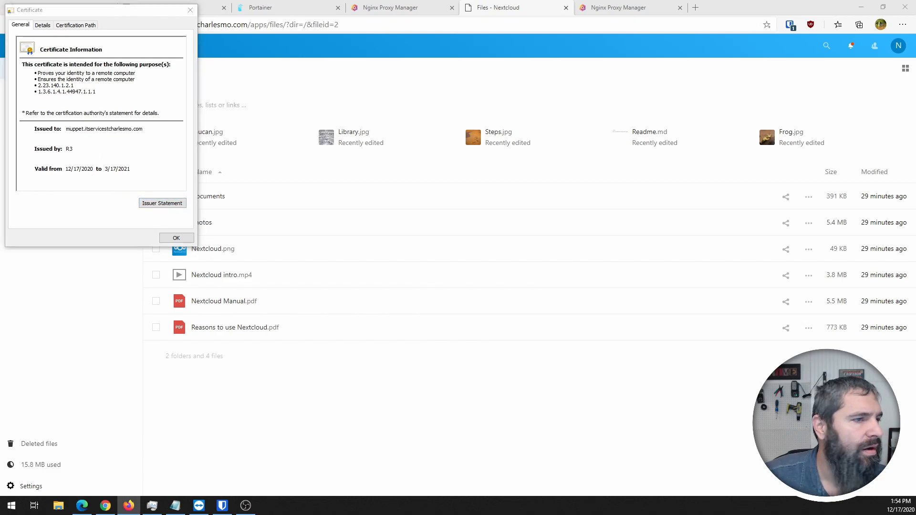
{"action": "left_click", "coordinate": [46, 26]}
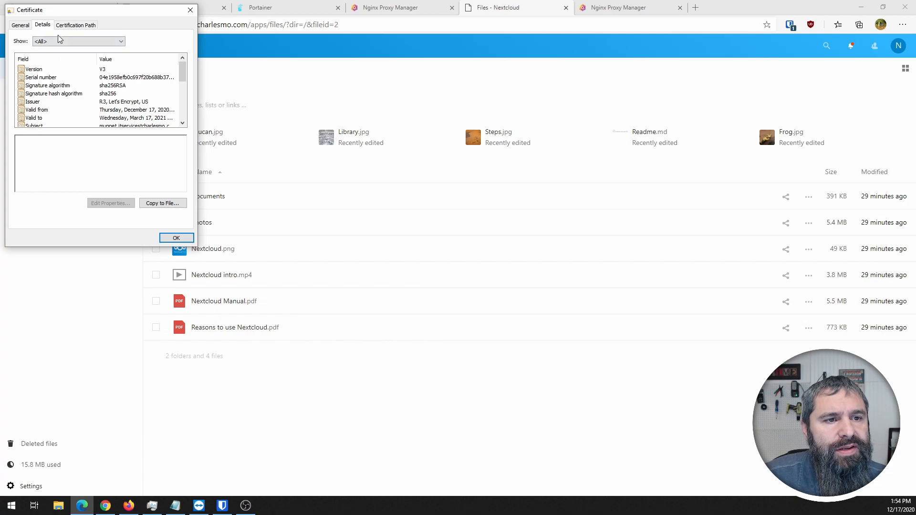
{"action": "left_click", "coordinate": [69, 26]}
{"action": "left_click", "coordinate": [39, 26]}
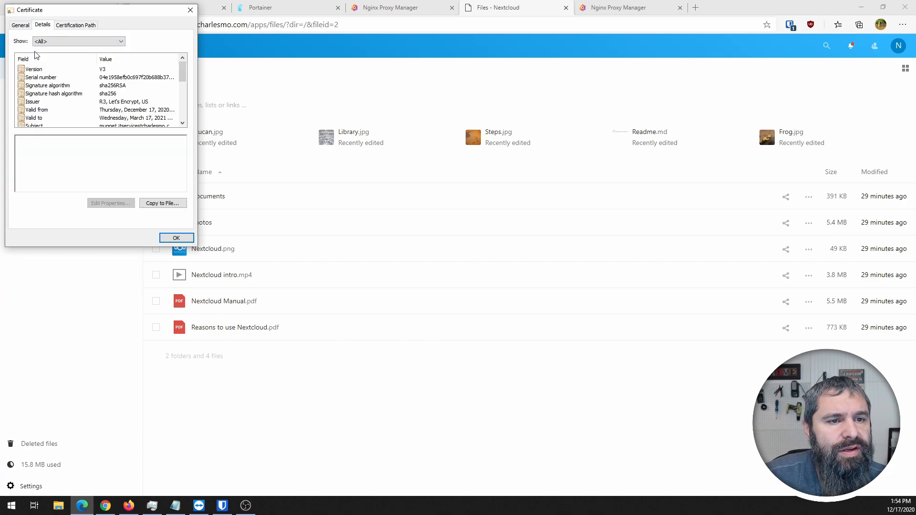
{"action": "left_click", "coordinate": [111, 102]}
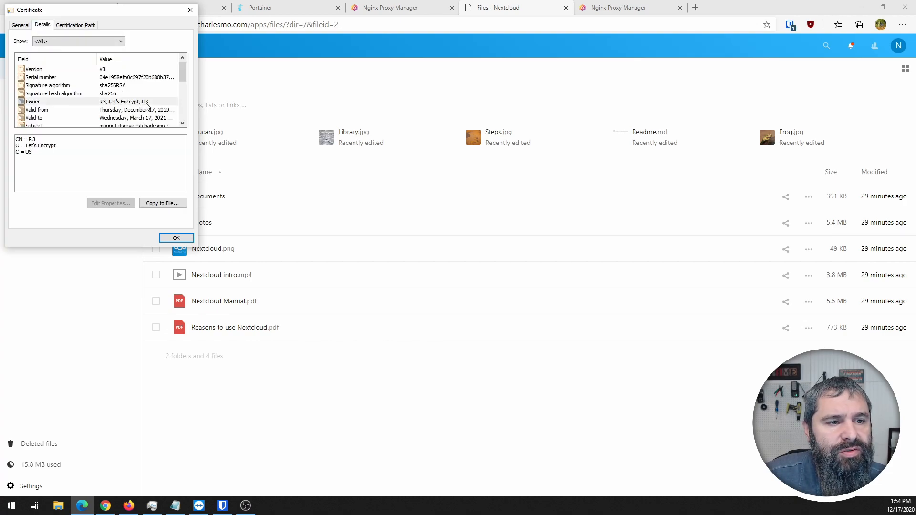
{"action": "left_click", "coordinate": [18, 26]}
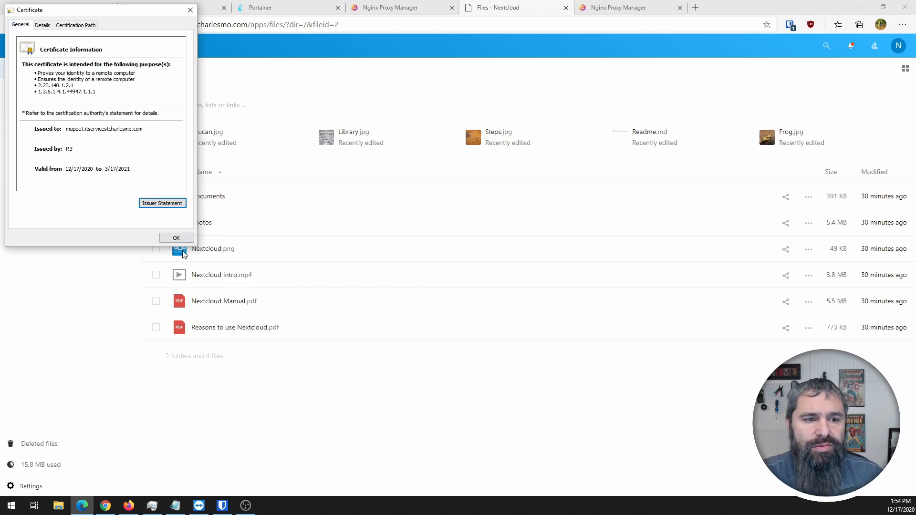
{"action": "left_click", "coordinate": [176, 238]}
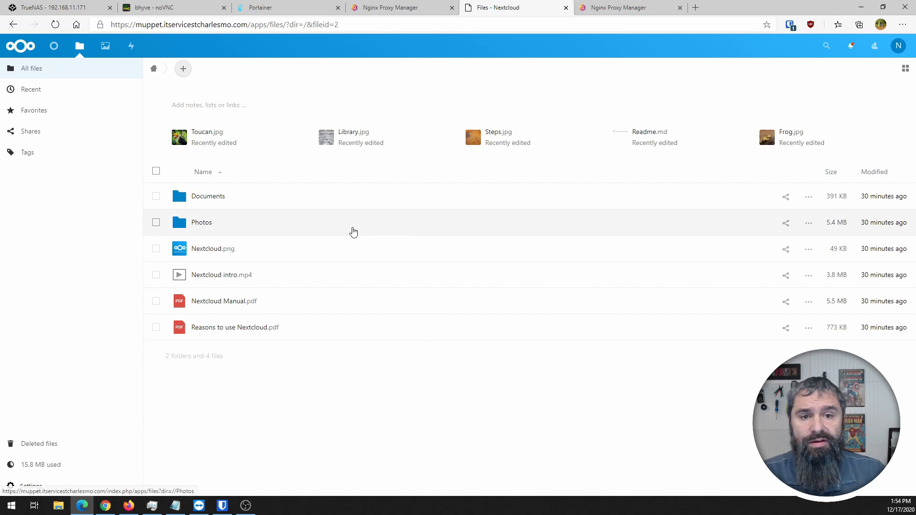
- Open the Documents folder and preview the Nextcloud flyer.pdf
{"action": "left_click", "coordinate": [210, 197]}
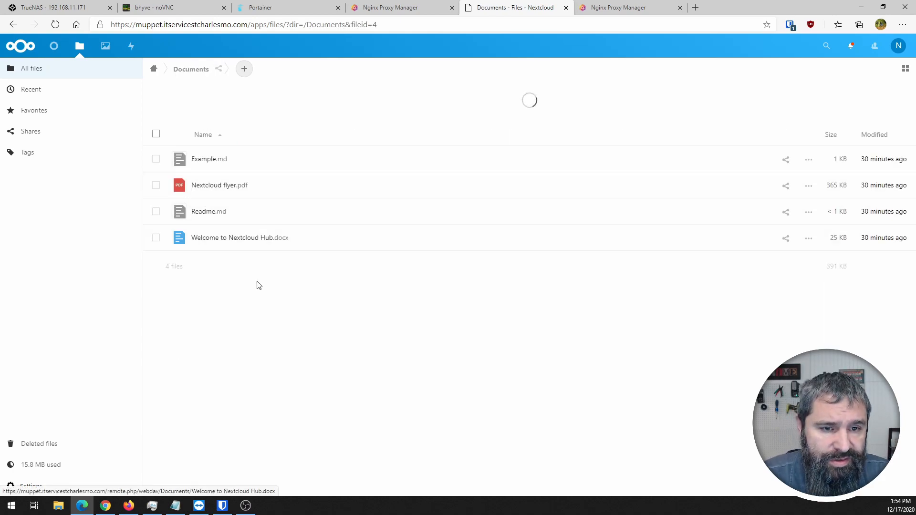
{"action": "left_click", "coordinate": [219, 219]}
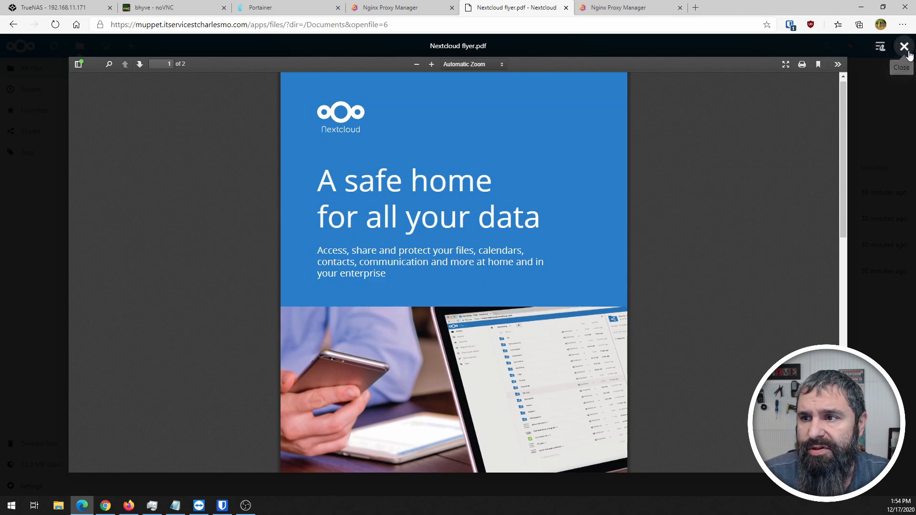
{"action": "left_click", "coordinate": [904, 47]}
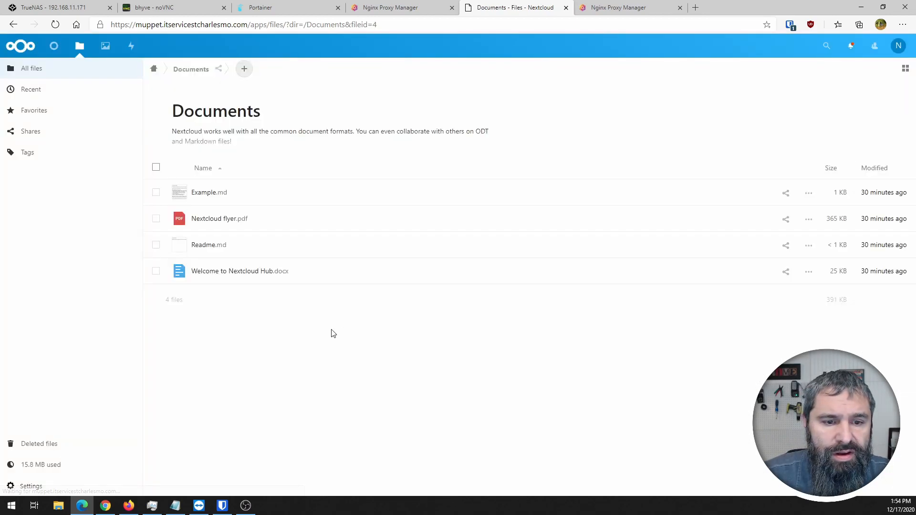
{"action": "left_click", "coordinate": [244, 69]}
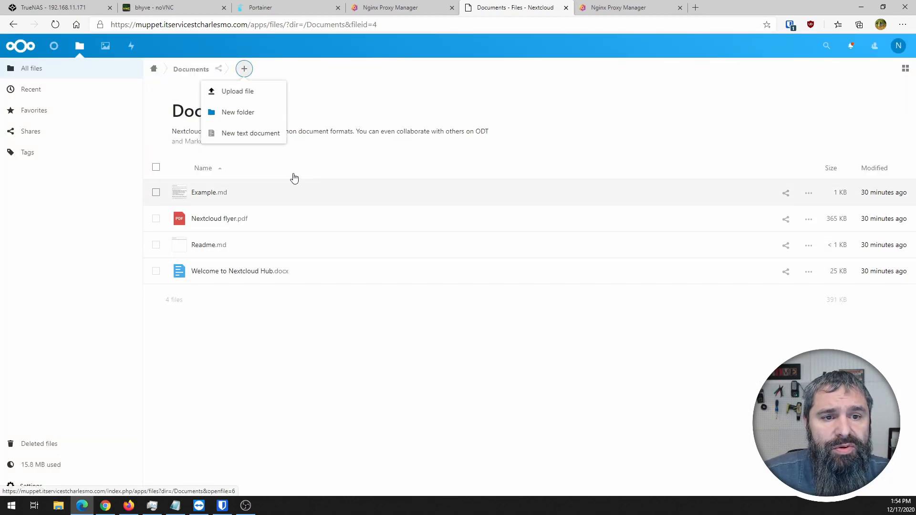
{"action": "left_click", "coordinate": [328, 79]}
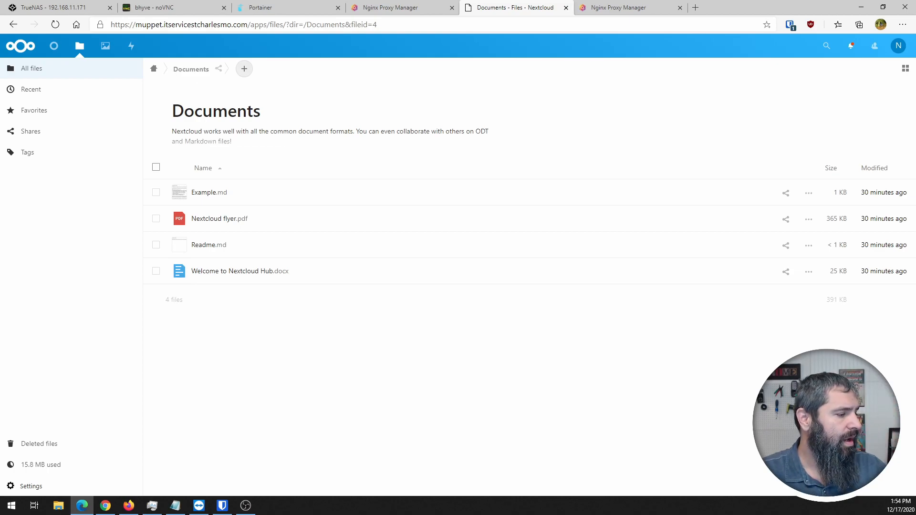
- Upload NextCloud install on TrueNas 12.png from File Explorer into Documents and preview it
{"action": "key", "text": "super+e"}
{"action": "left_click_drag", "start_coordinate": [412, 58], "coordinate": [461, 104]}
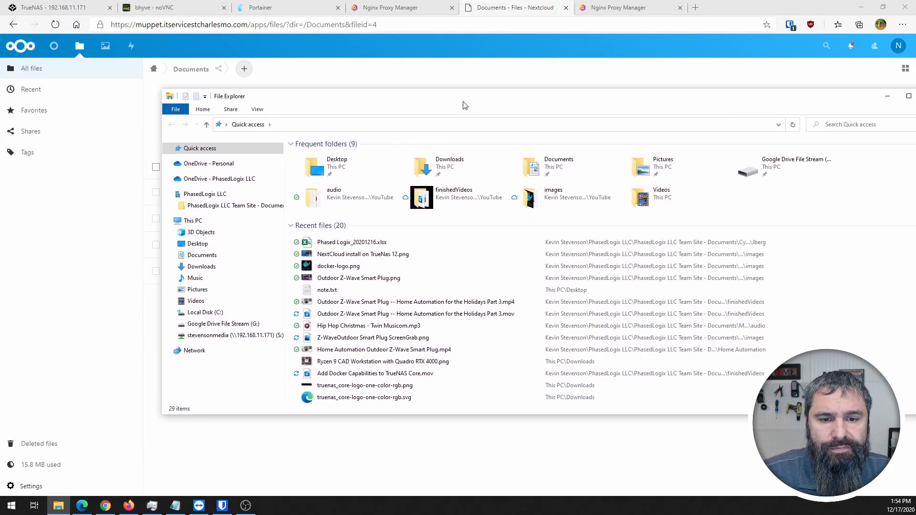
{"action": "left_click", "coordinate": [322, 257]}
{"action": "left_click_drag", "start_coordinate": [310, 256], "coordinate": [373, 460]}
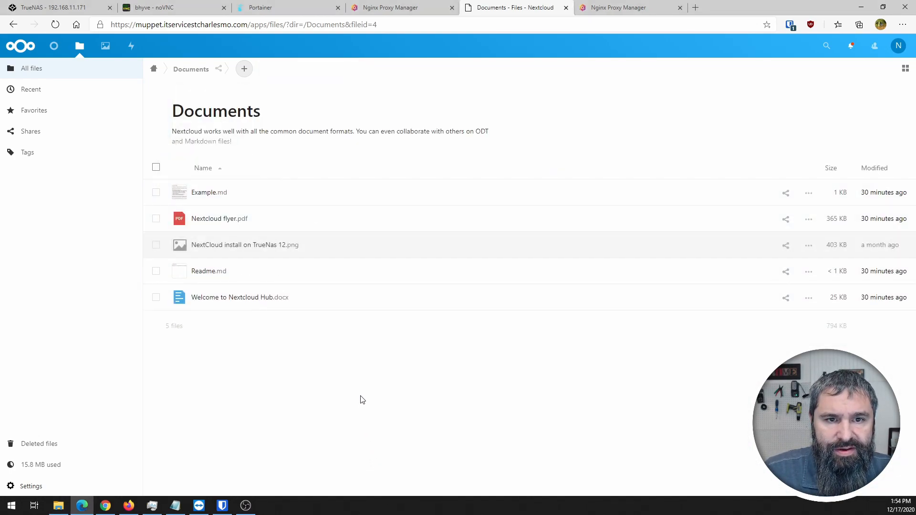
{"action": "left_click", "coordinate": [218, 248]}
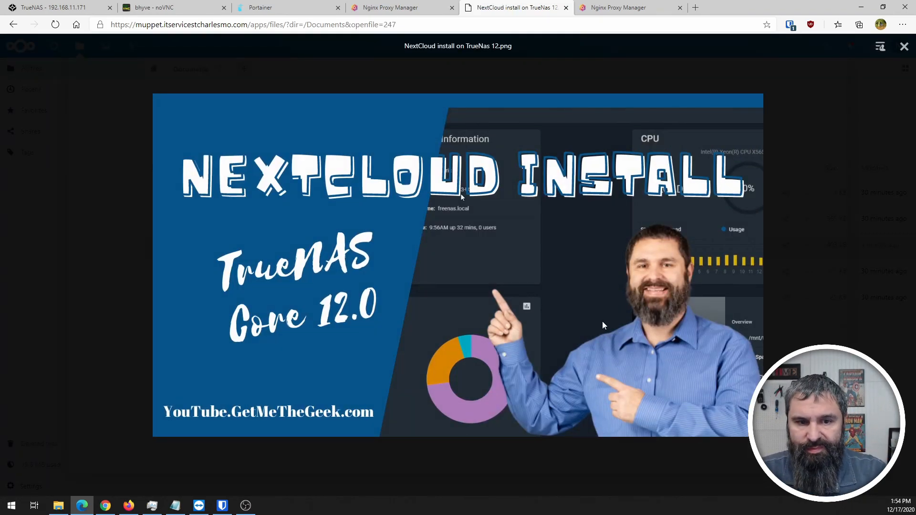
{"action": "left_click", "coordinate": [904, 46]}
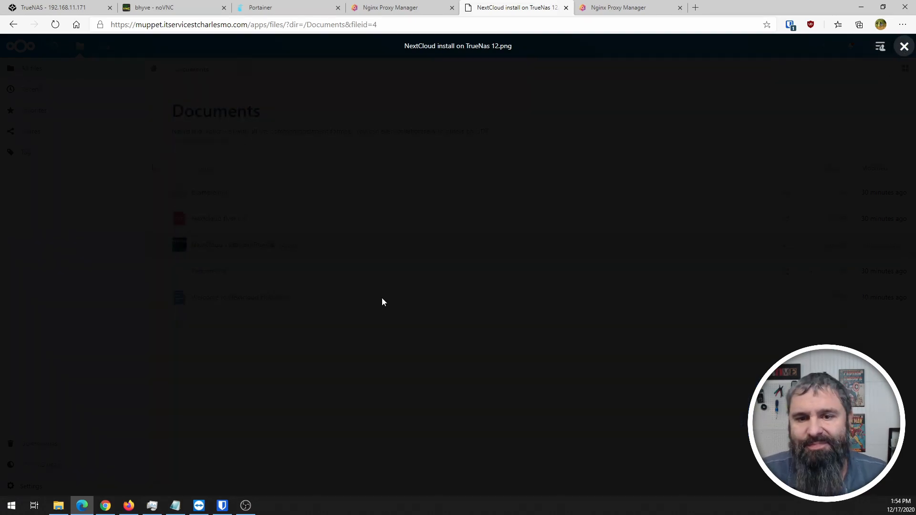